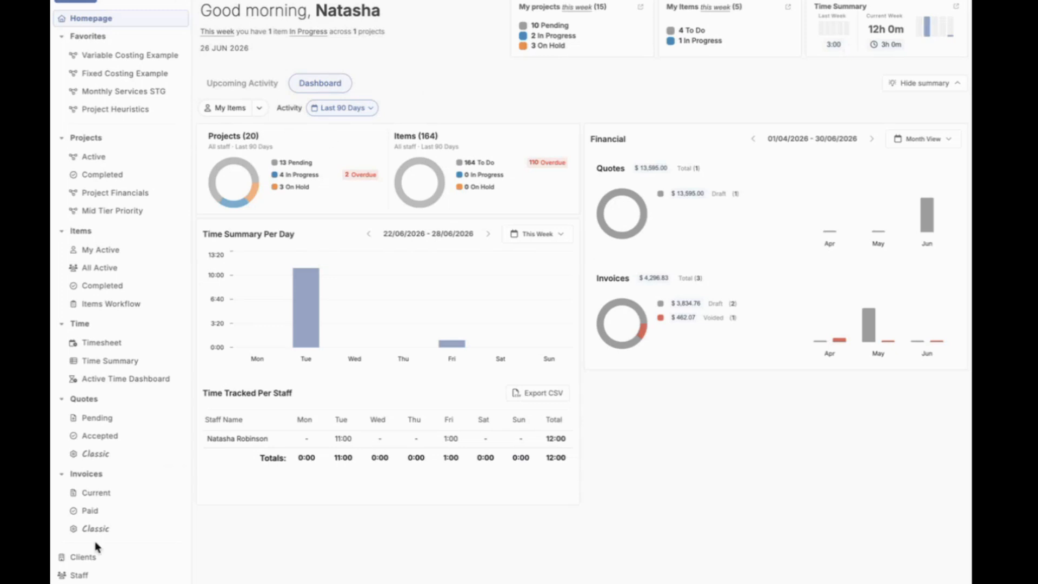
Step: Open the active projects list and view the Cost columns available for it, leaving the column selection as is
click(123, 155)
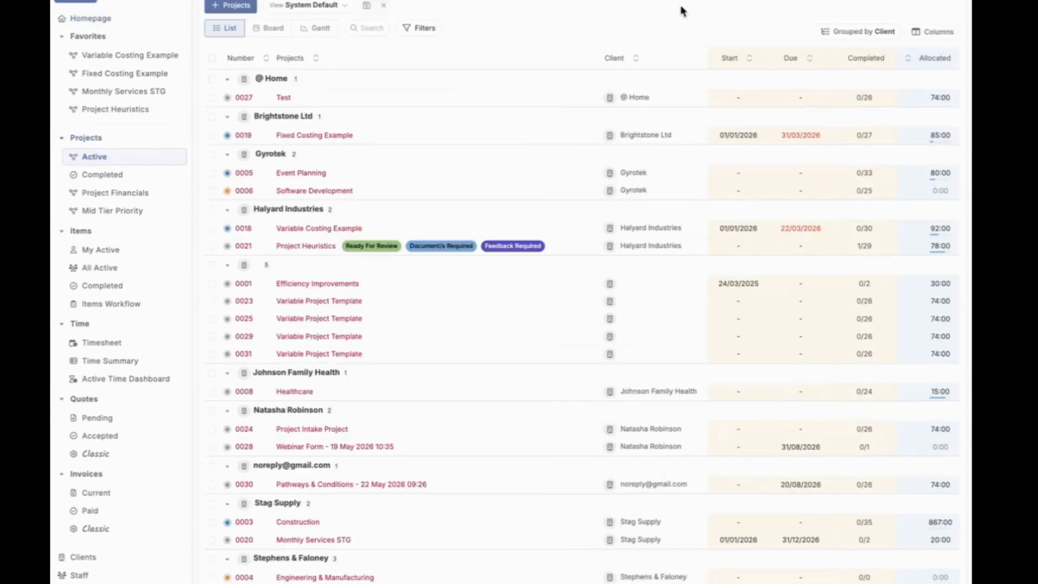
click(937, 32)
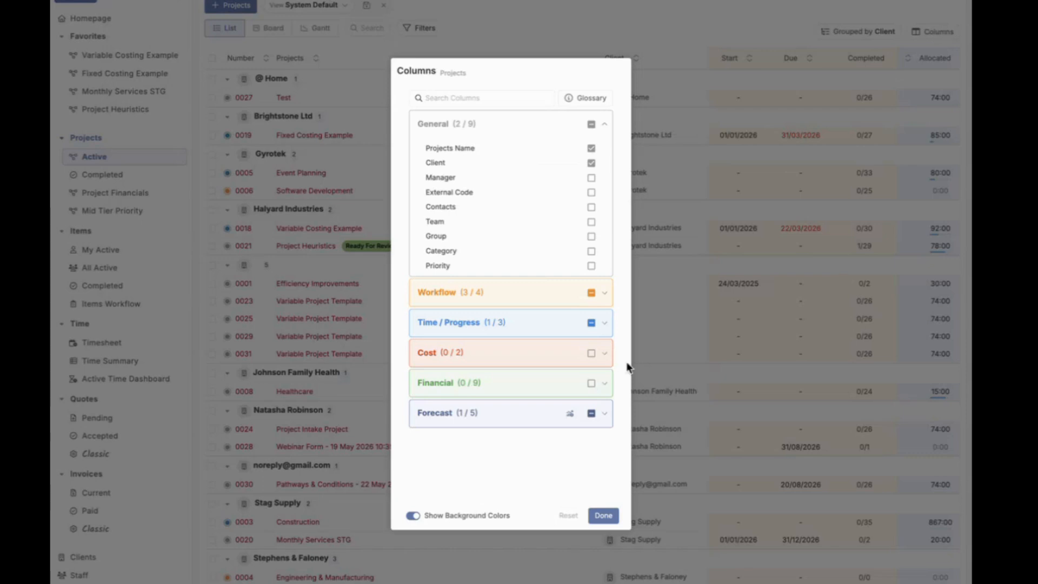
click(560, 364)
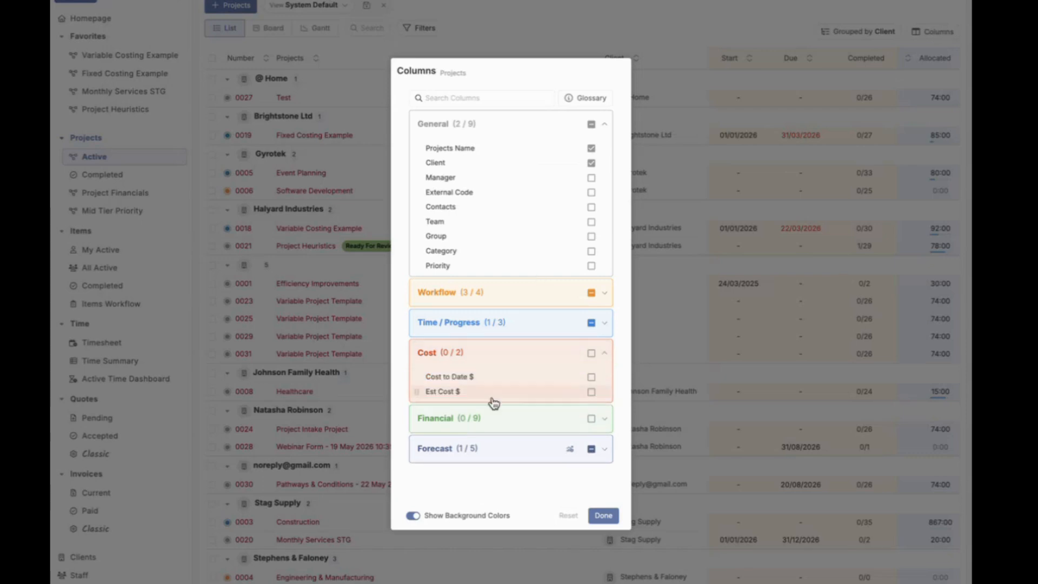
mouse_move(561, 384)
click(696, 52)
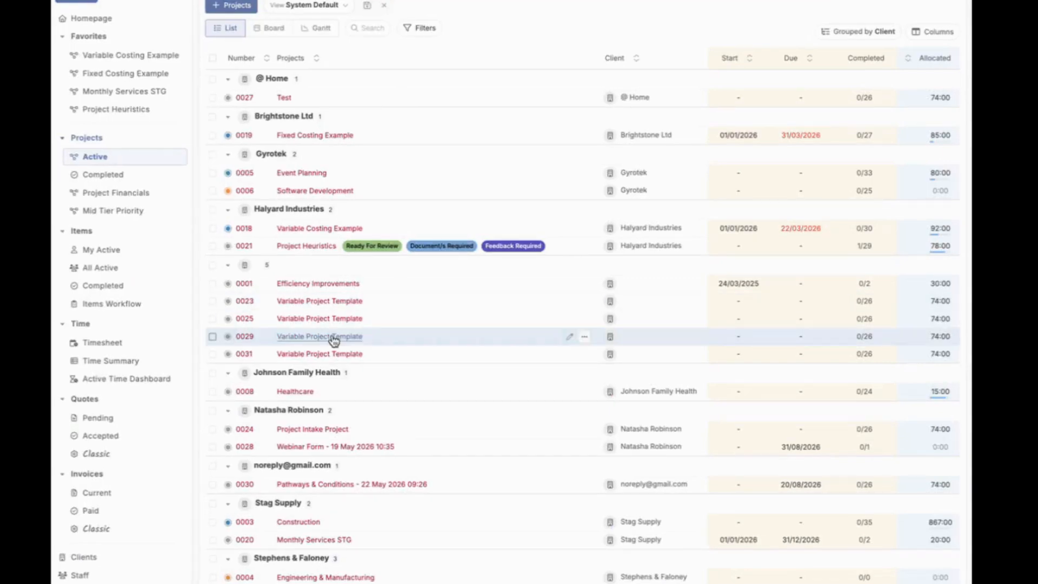
Step: Open the staff Roles & Permissions settings and view the permissions of the Administrator role
scroll(111, 500, down, 1)
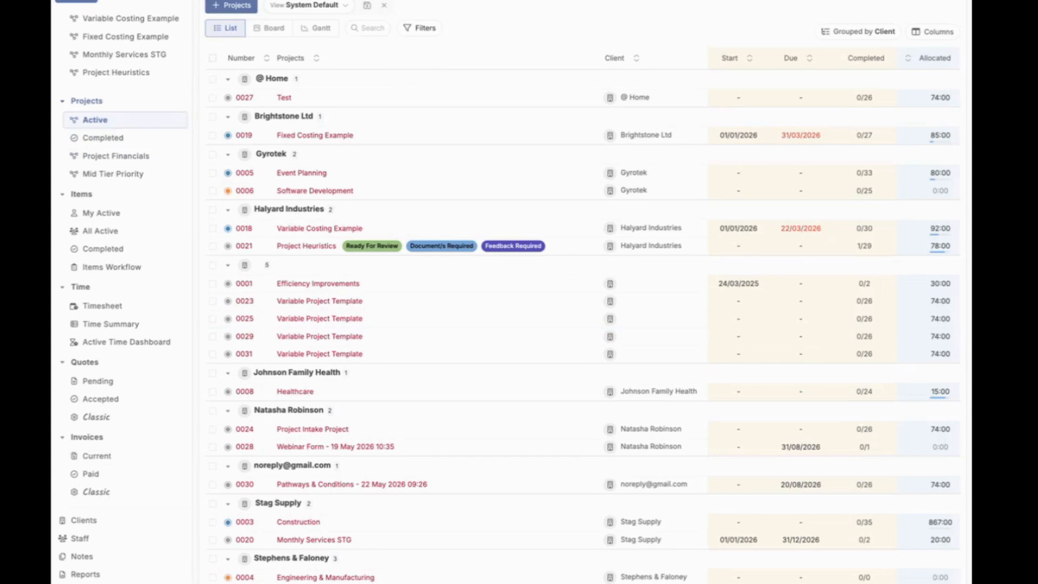
click(85, 583)
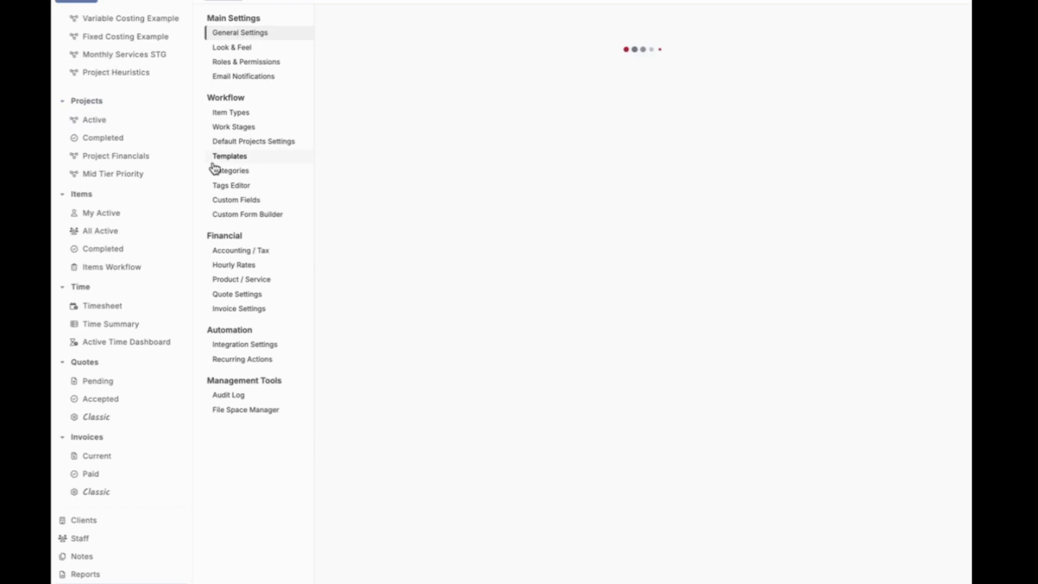
click(279, 63)
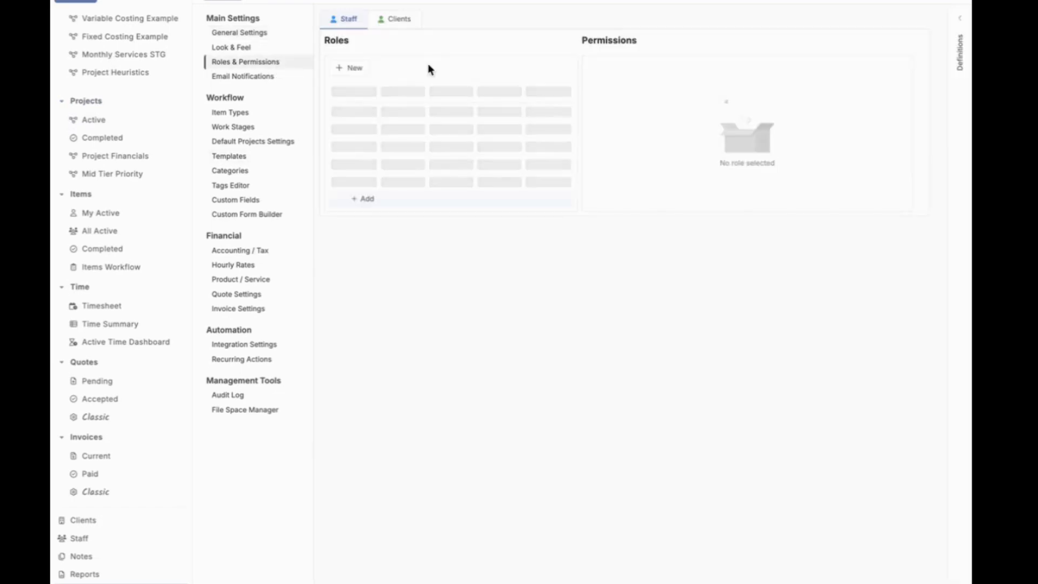
click(417, 112)
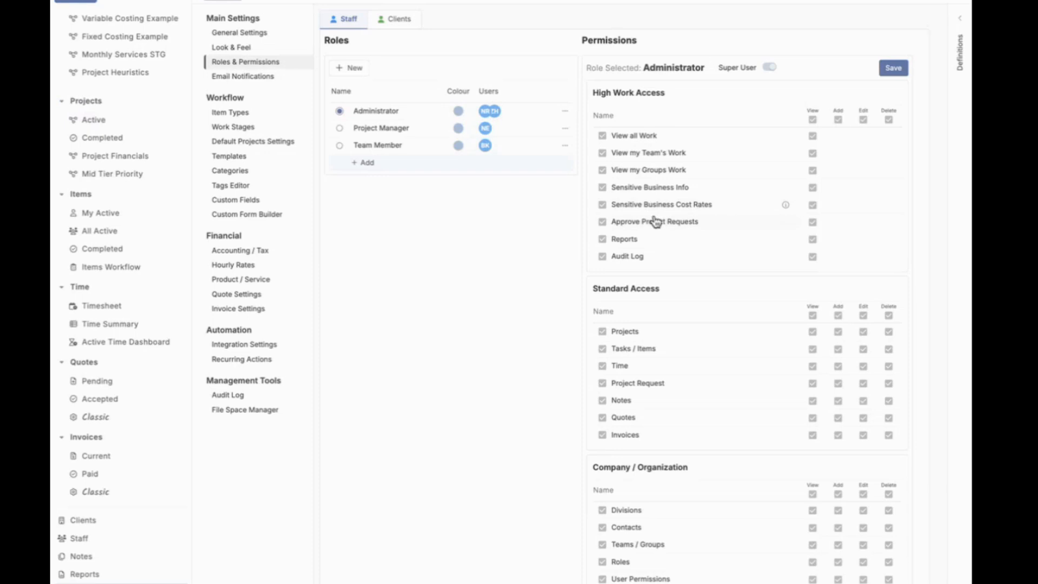
Step: Review the Hourly Rates library and its Cost & Charge Rate Defaults, and return to the Roles & Permissions settings
click(233, 266)
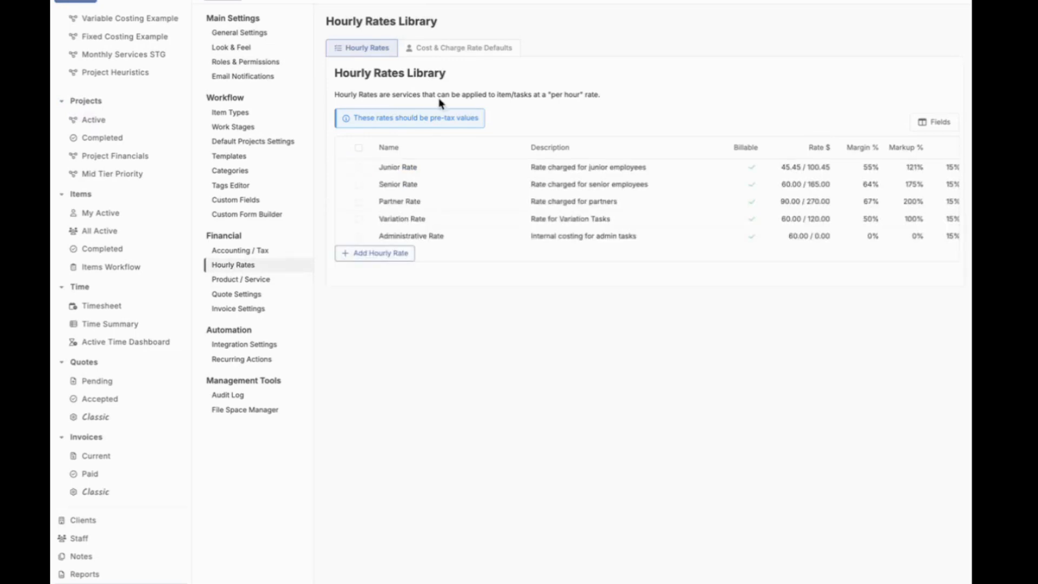
click(479, 48)
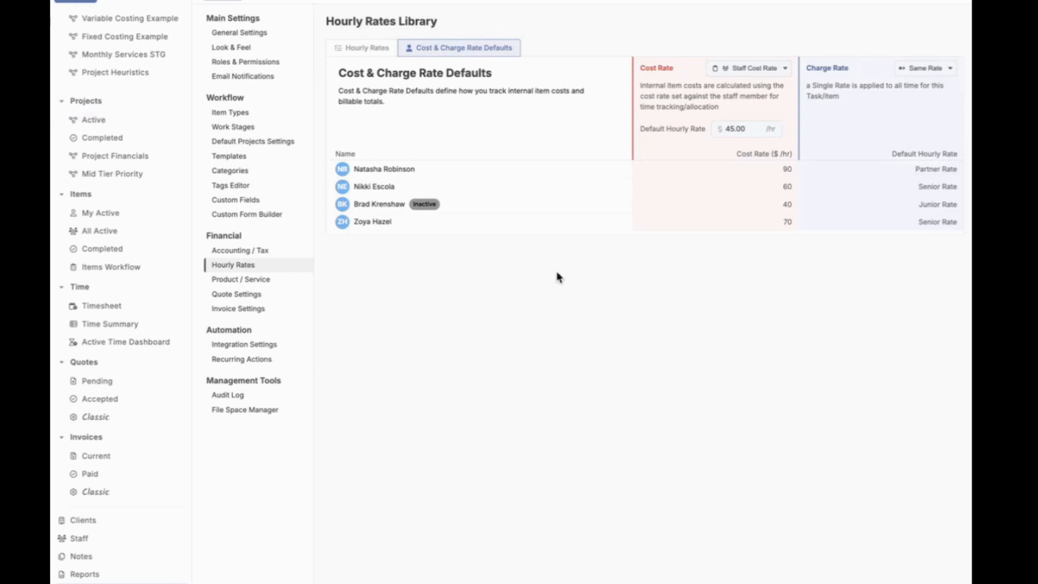
click(241, 62)
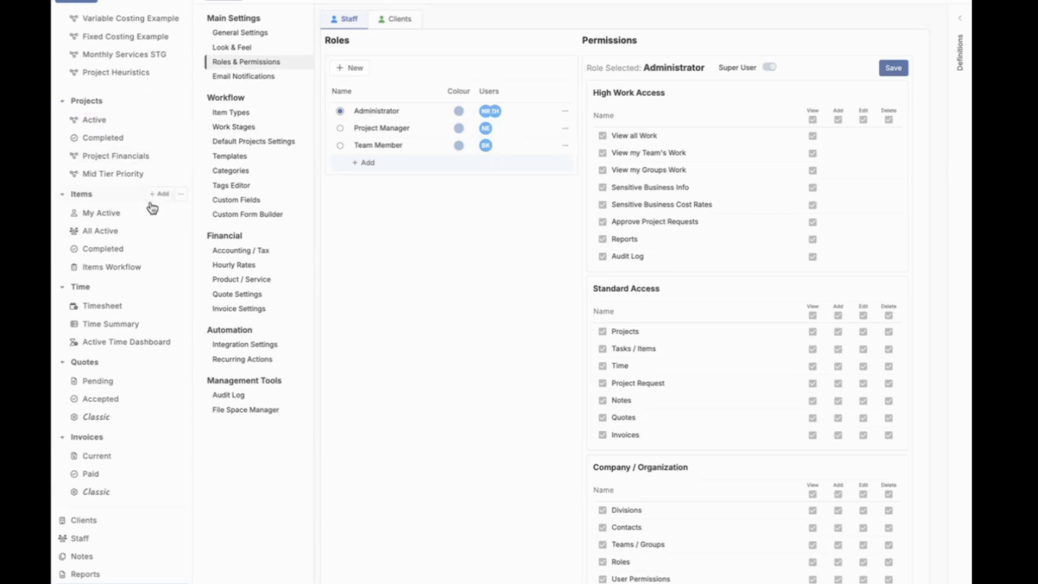
Step: Open the list of all active items and view its available column groups without changing them
click(115, 232)
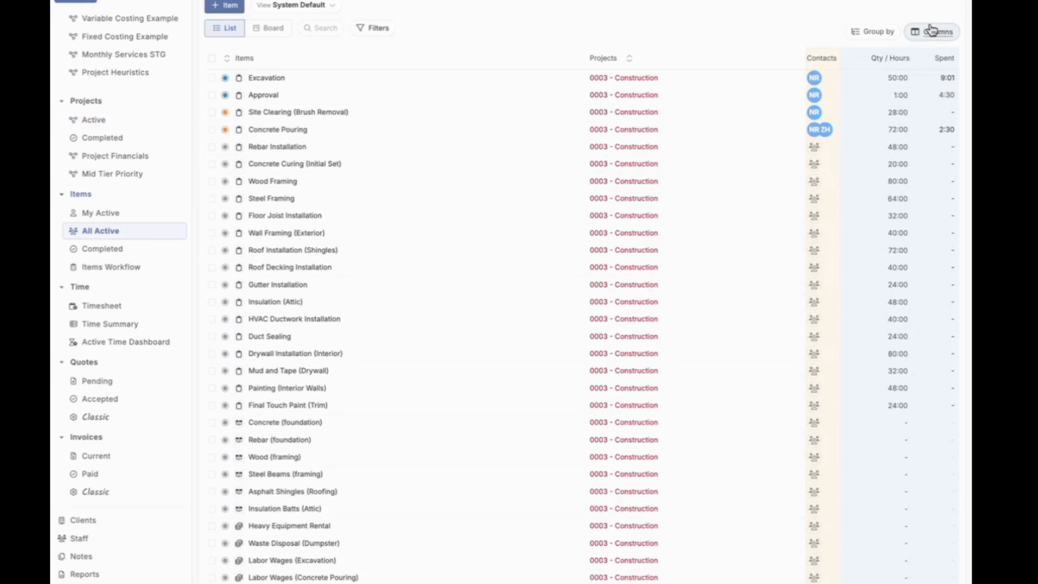
click(932, 31)
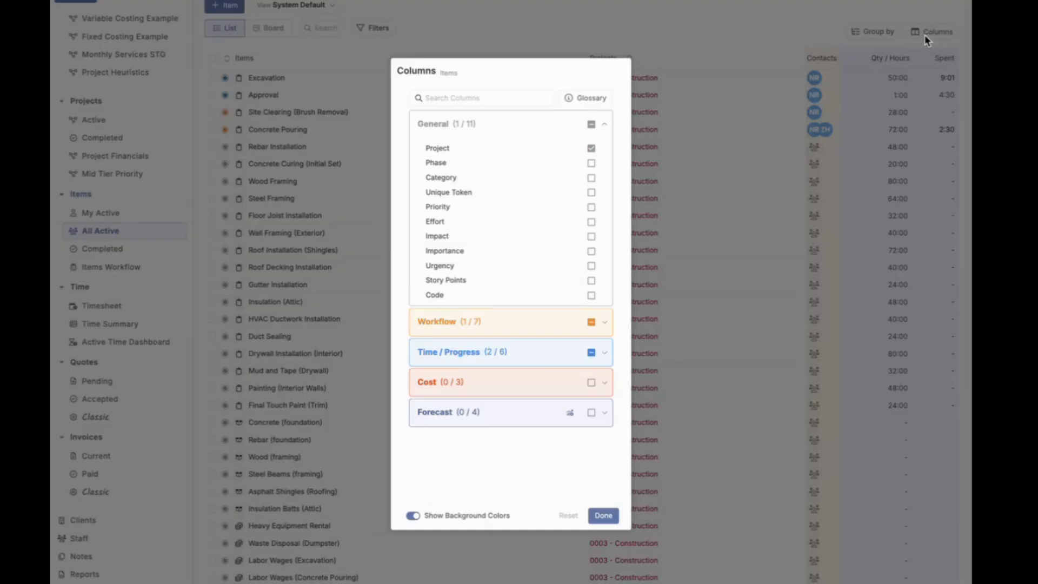
click(697, 164)
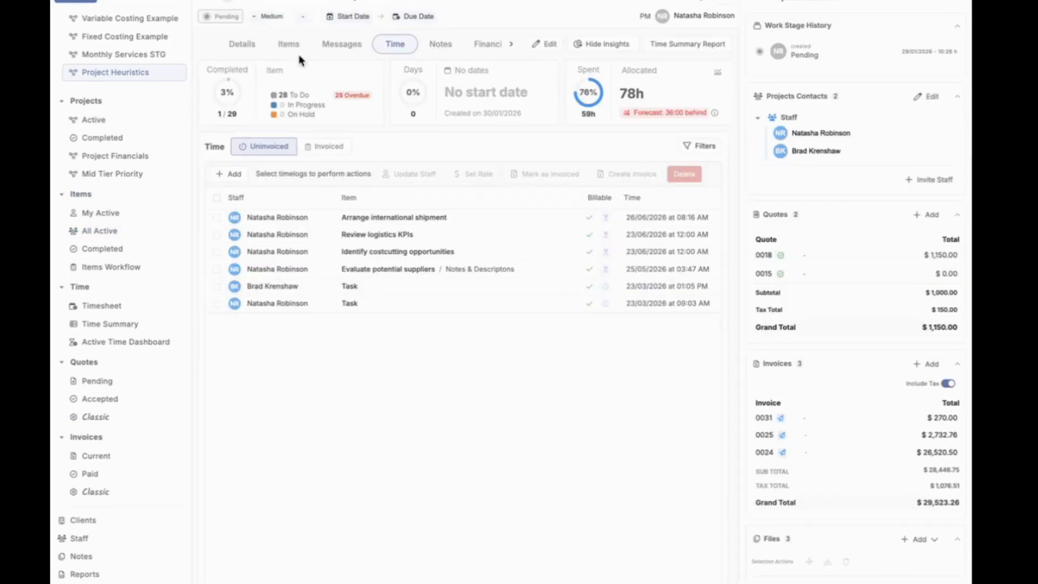
Step: Open the Project Heuristics project's items and read the glossary of column terms from the list's additional options
click(297, 45)
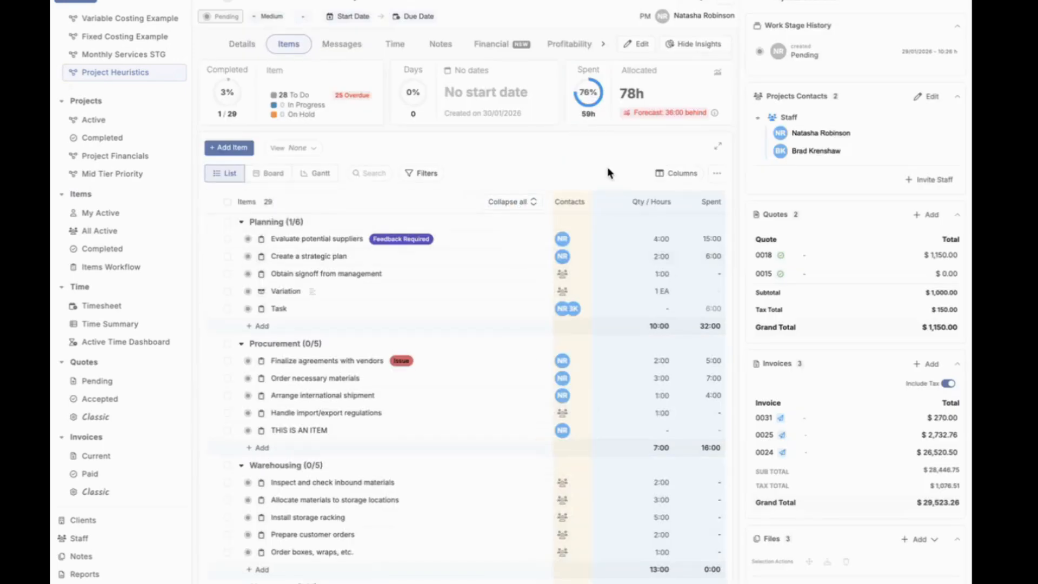
click(717, 173)
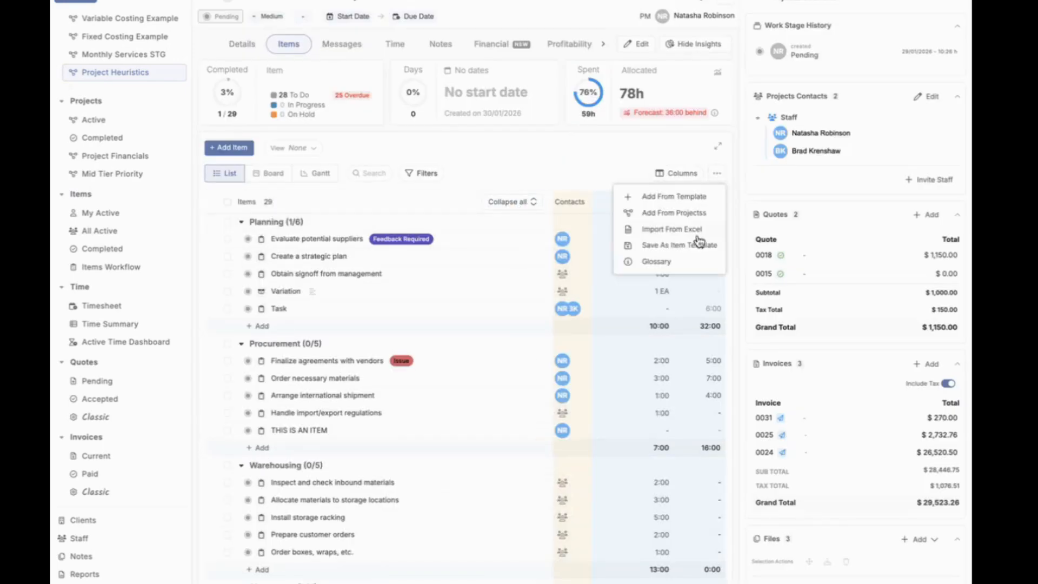
click(675, 272)
scroll(521, 394, down, 15)
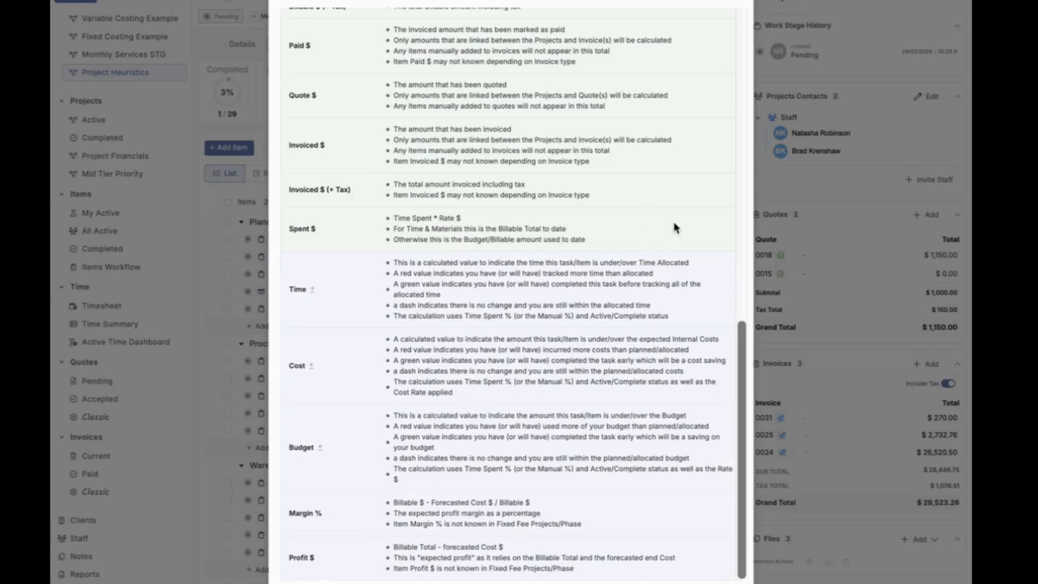
click(789, 241)
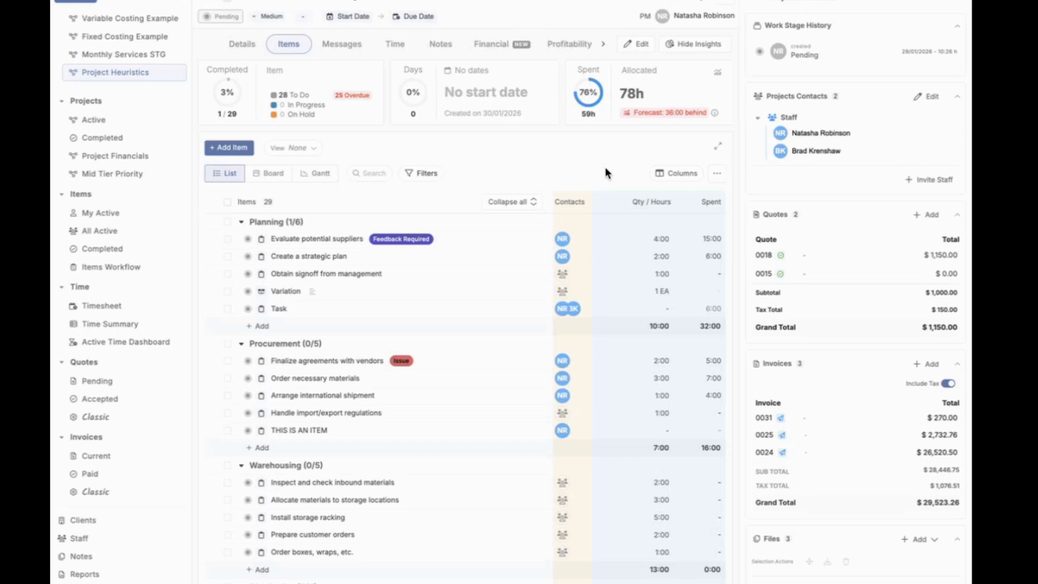
Step: Open the glossary from the project items' column settings and examine the cost, financial and forecast definitions
click(686, 172)
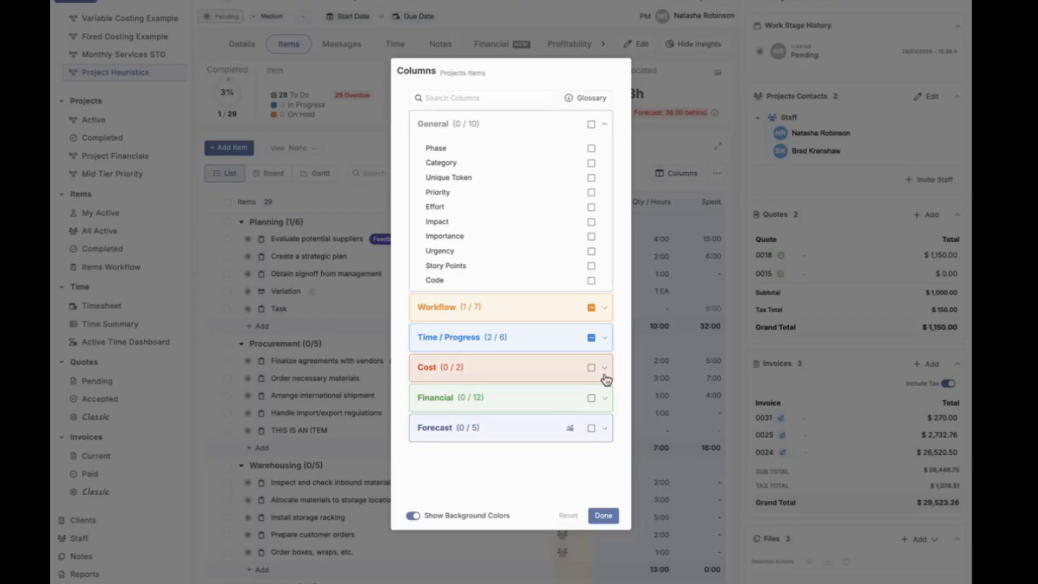
click(641, 143)
click(677, 173)
click(581, 95)
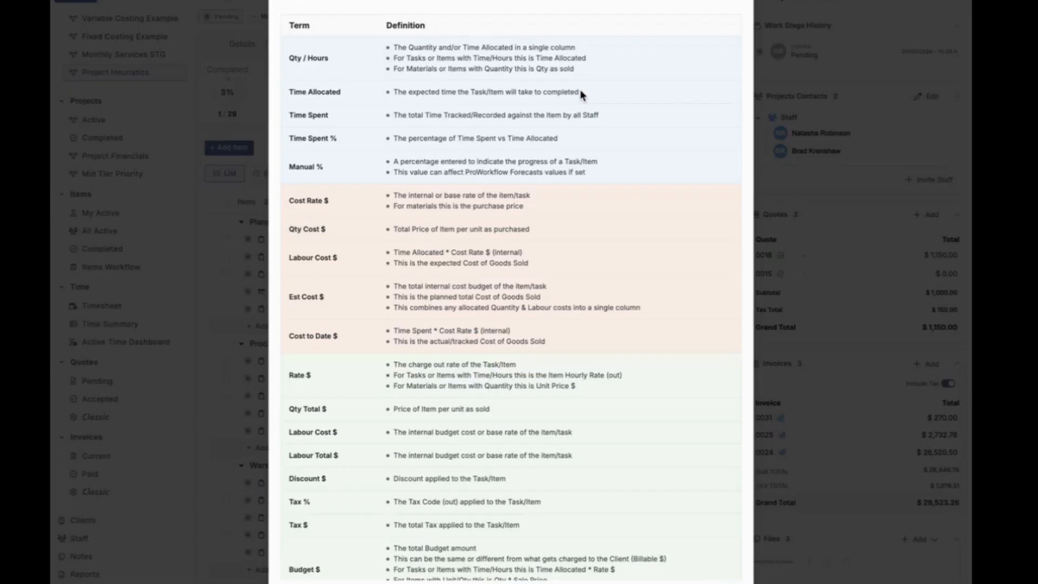
scroll(536, 319, down, 6)
scroll(538, 320, down, 5)
scroll(535, 316, up, 2)
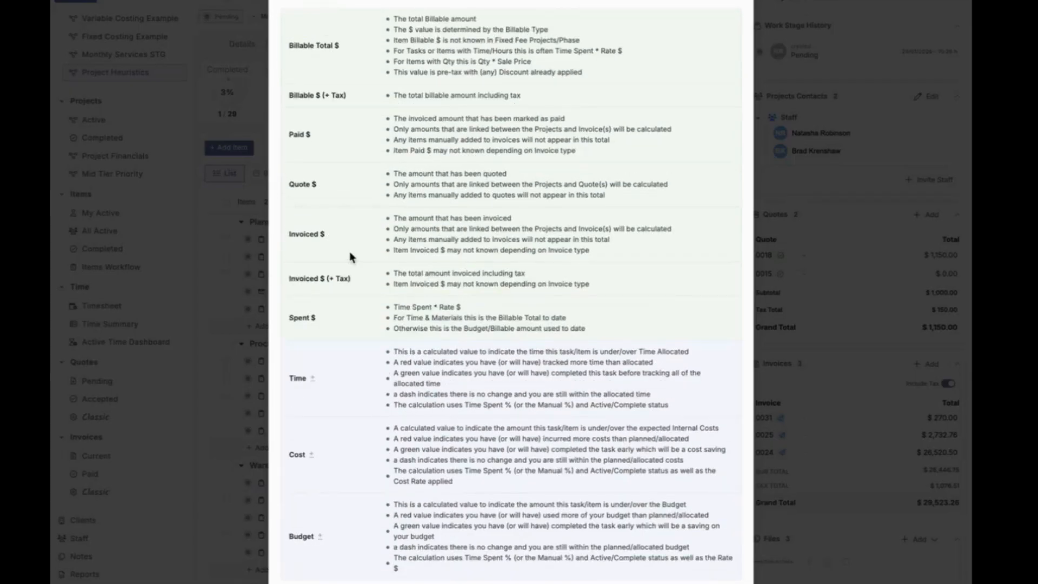
scroll(367, 336, down, 2)
scroll(368, 337, up, 10)
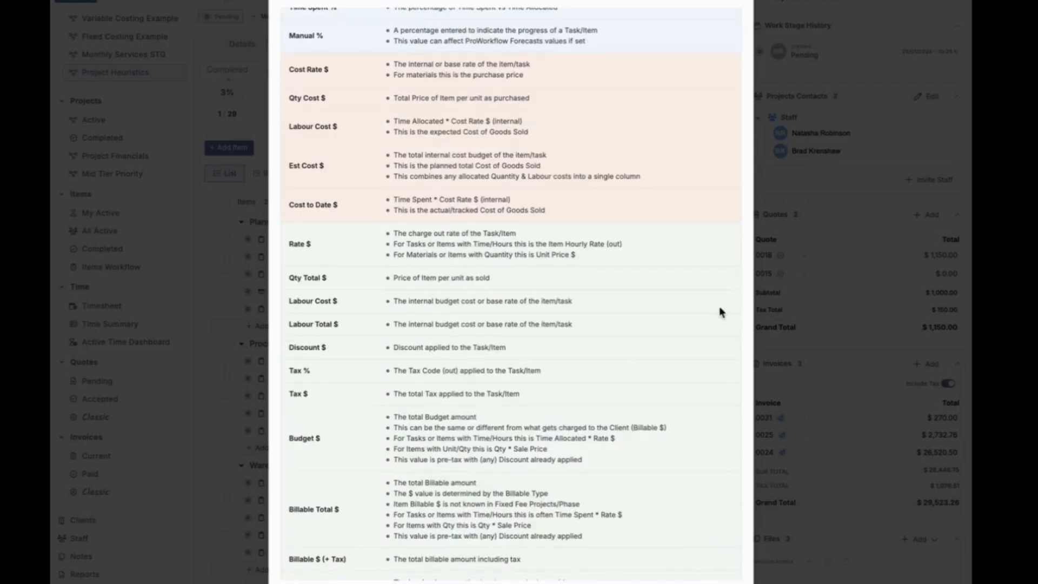
click(822, 303)
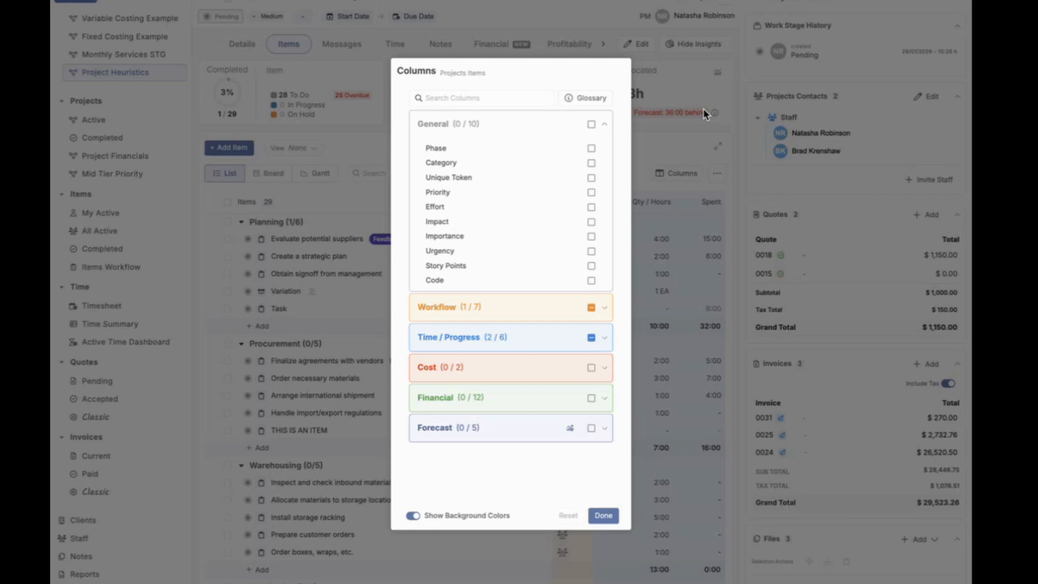
click(712, 120)
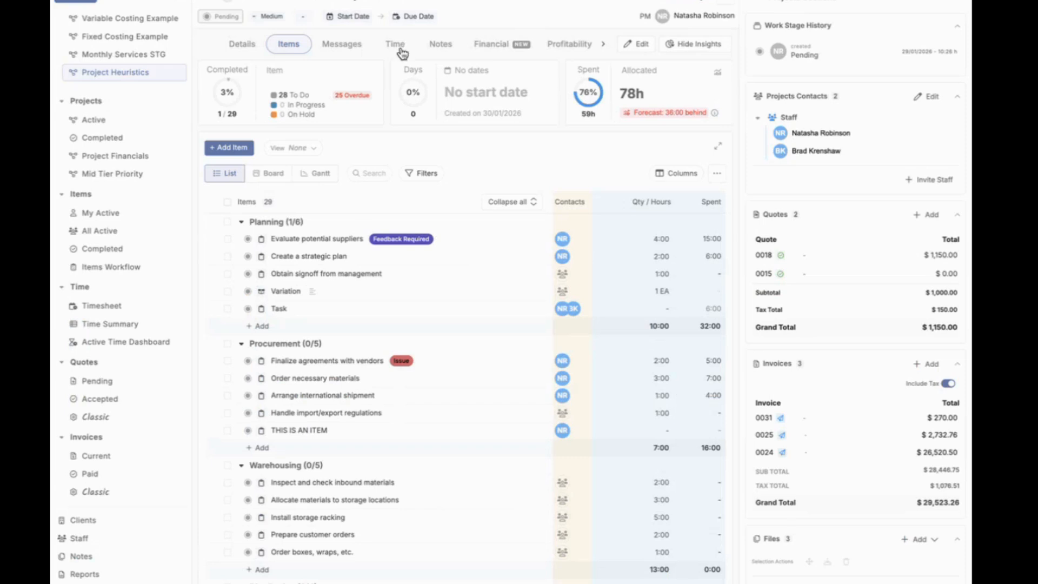
Step: Open the overall Time Summary and inspect the project time tracked on Friday in the daily chart
click(135, 324)
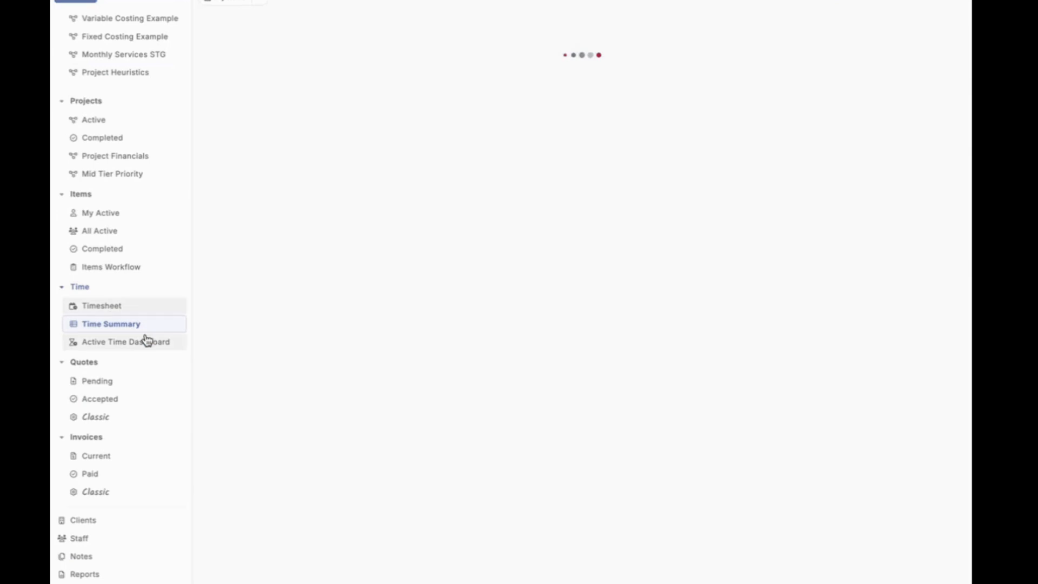
mouse_move(682, 143)
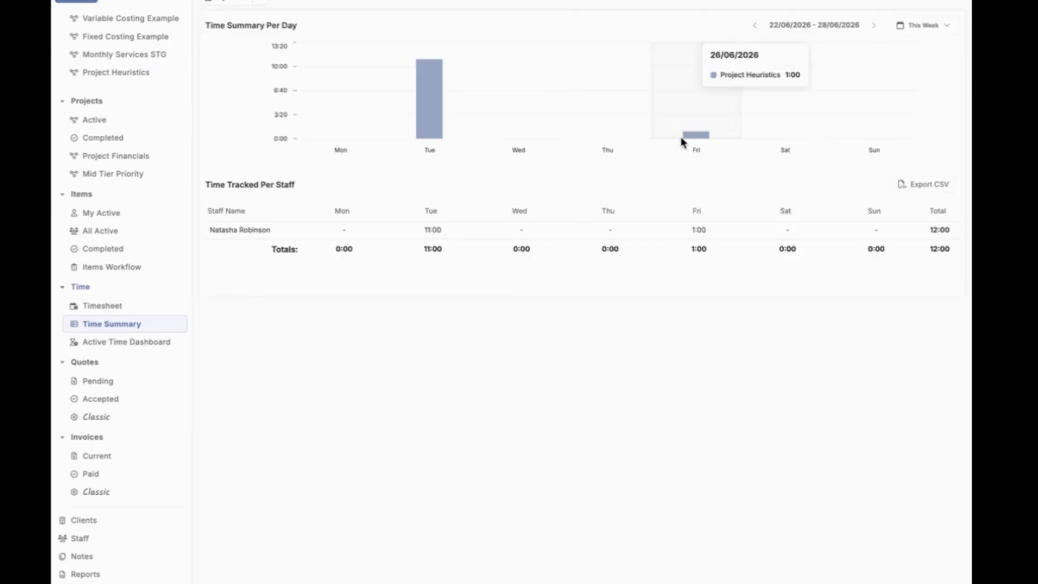
mouse_move(468, 136)
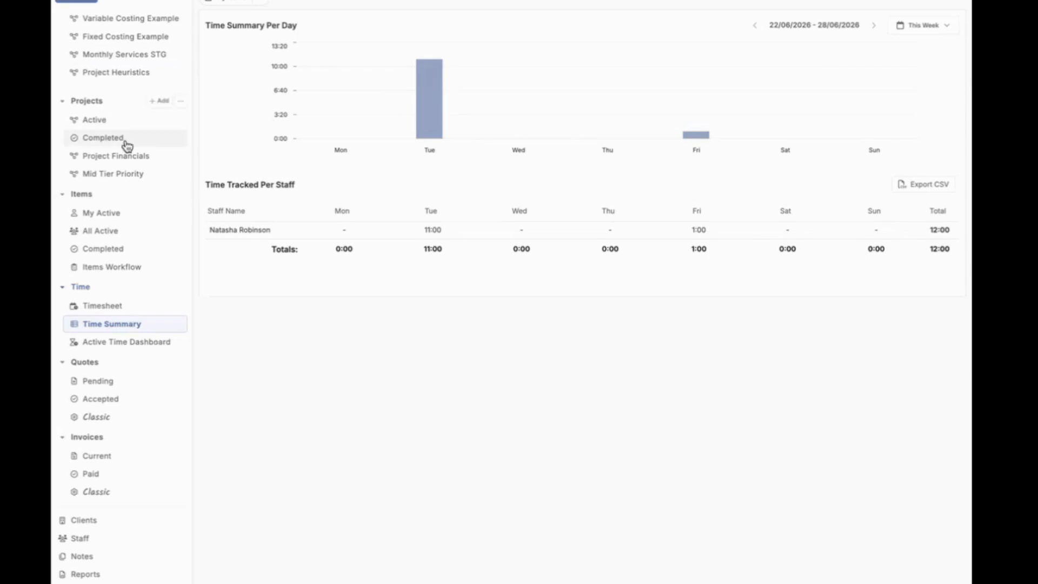
Step: Open the Project Heuristics project's time records and view its Time Summary Report for this week
scroll(126, 145, up, 1)
click(121, 106)
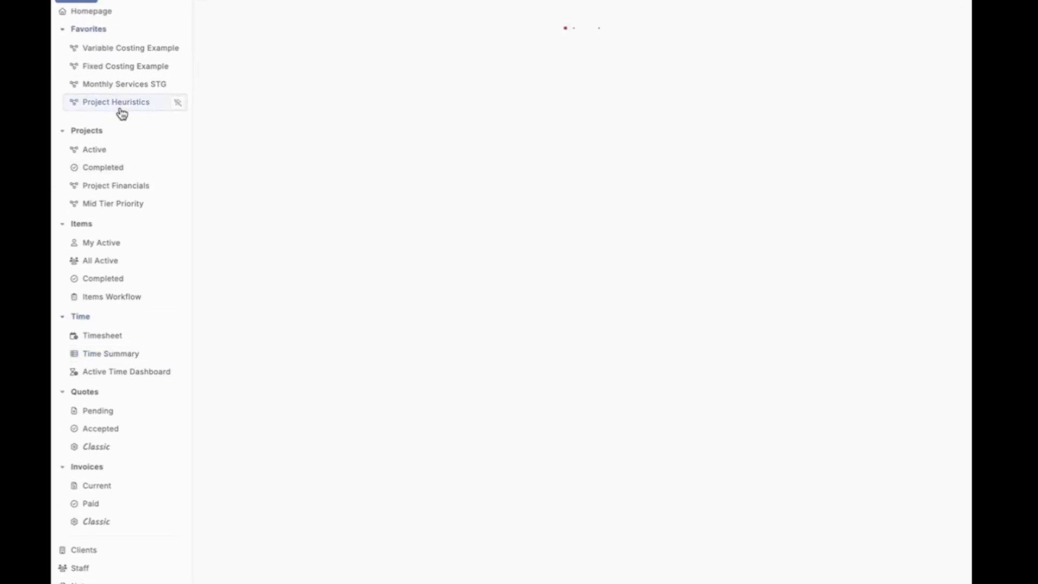
click(385, 41)
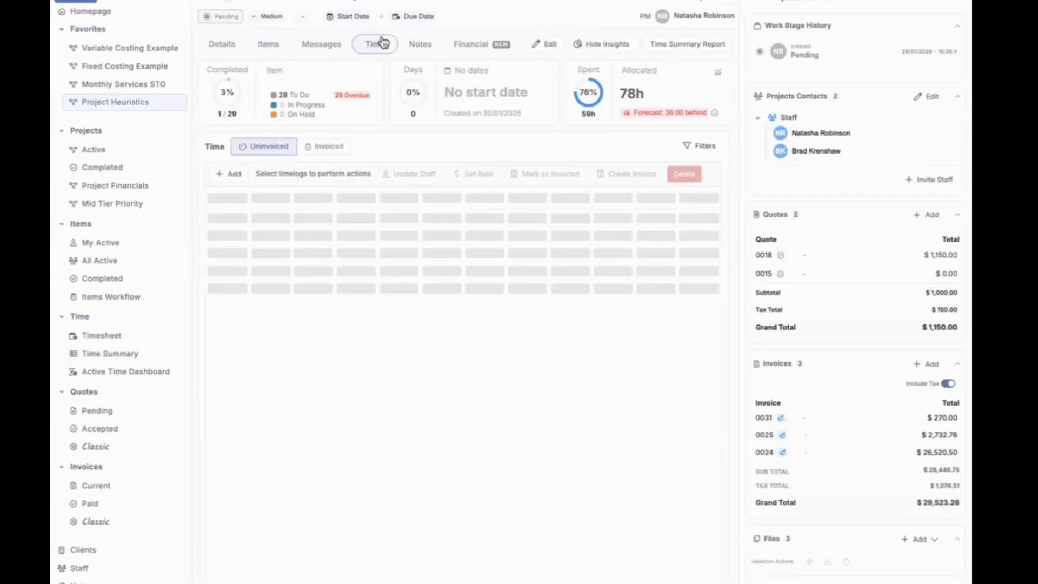
click(683, 49)
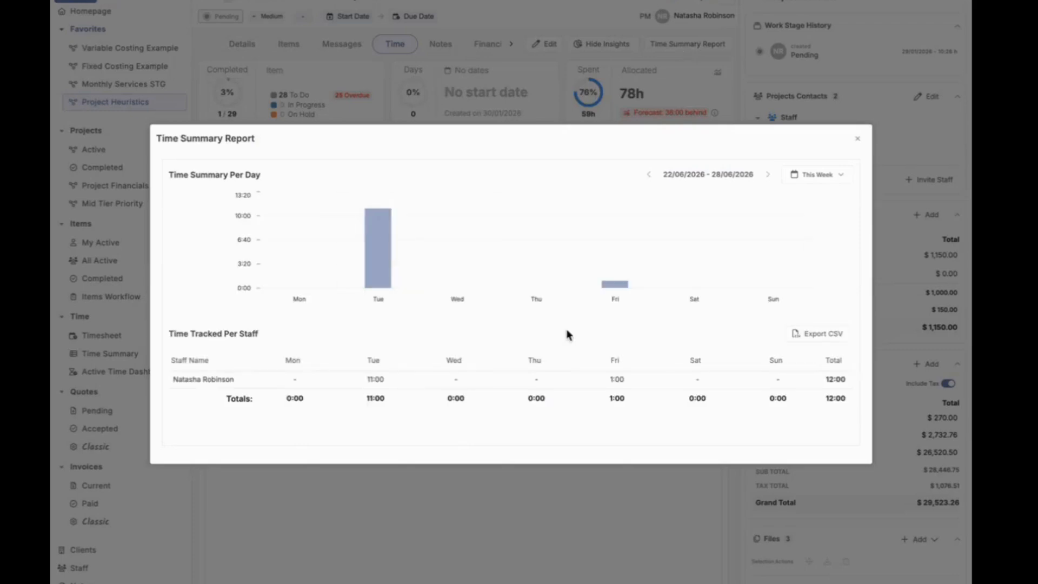
click(580, 103)
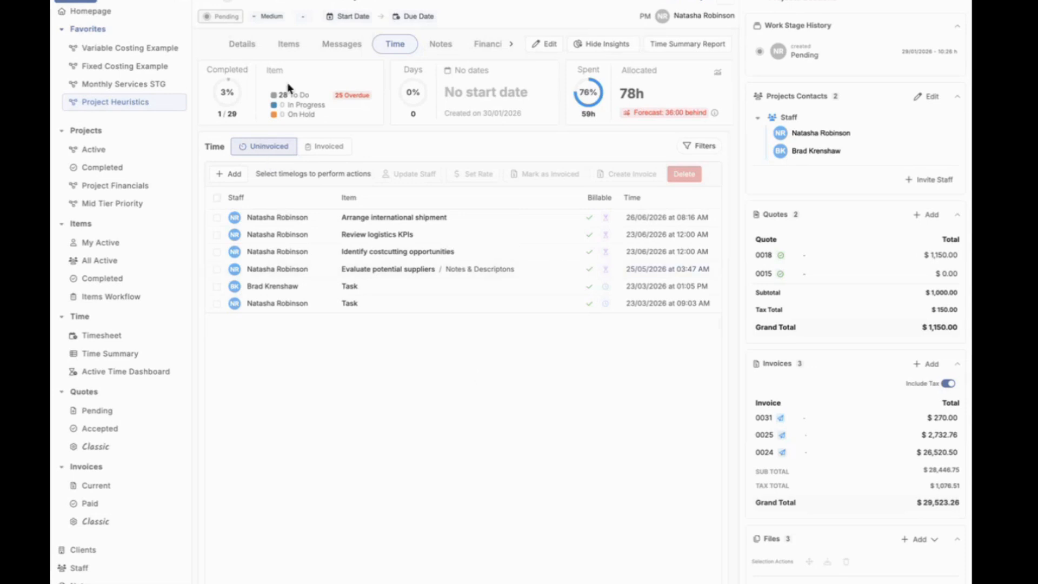
Step: Select the Project Heuristics project's Planning items, examine the Shift Dates options by number of days, and clear the selection without shifting anything
click(294, 44)
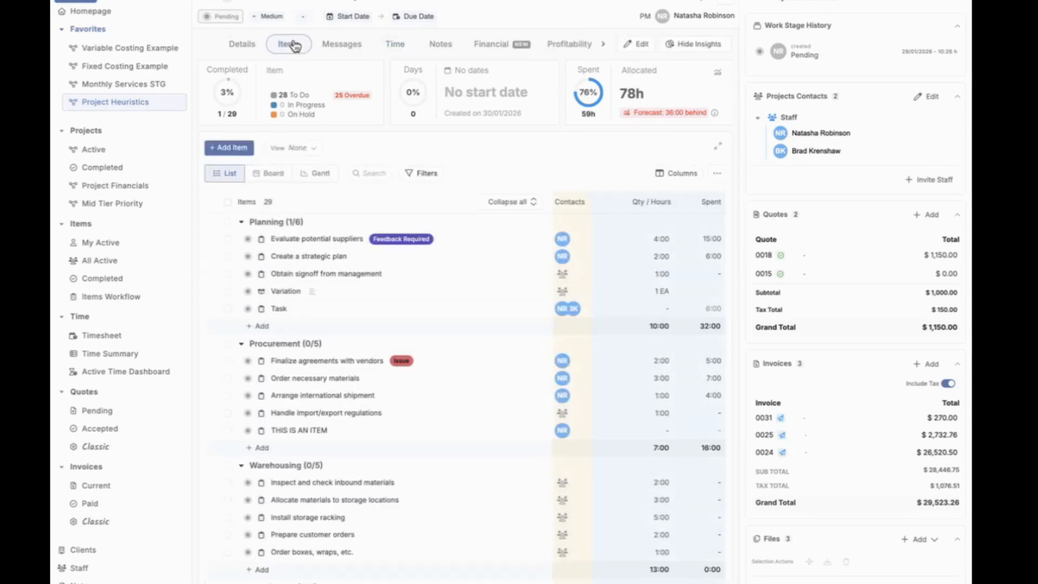
click(228, 222)
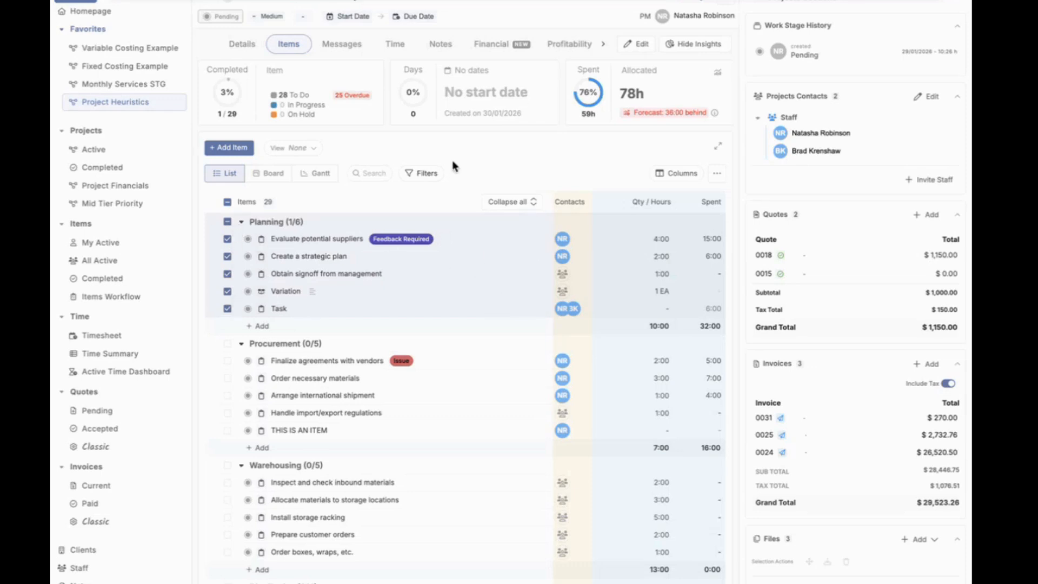
click(481, 0)
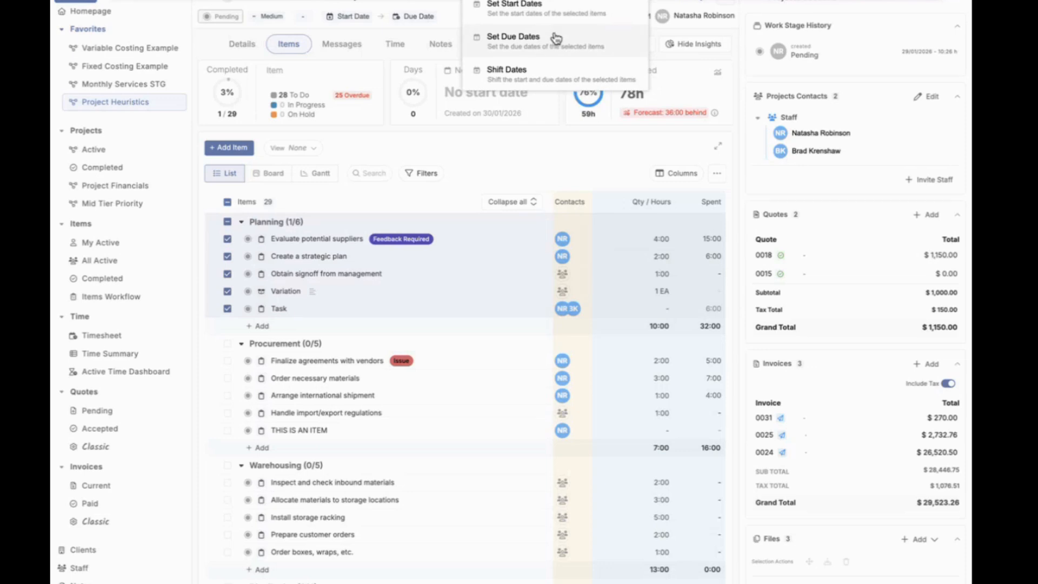
click(548, 85)
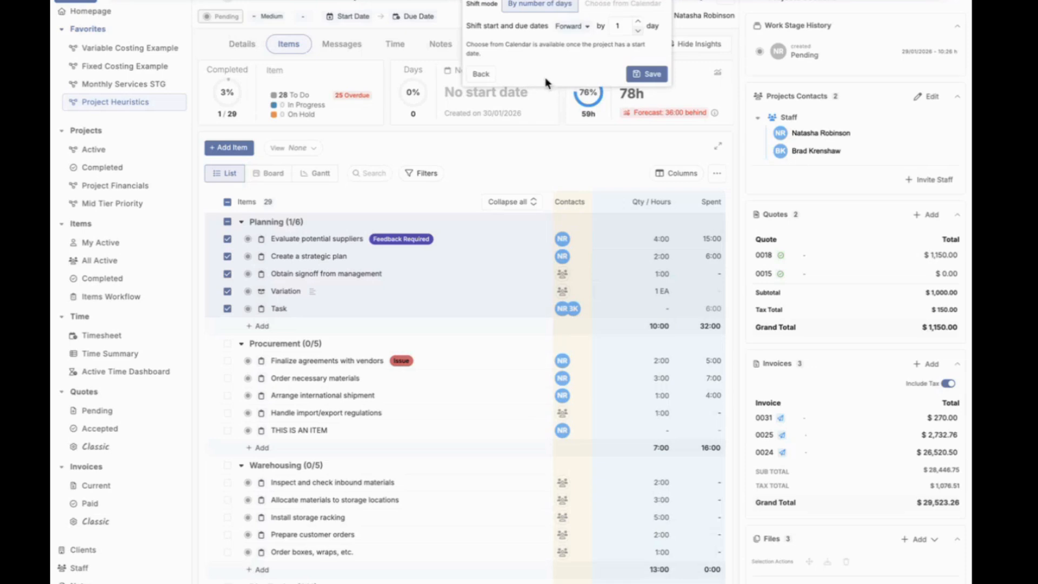
click(585, 30)
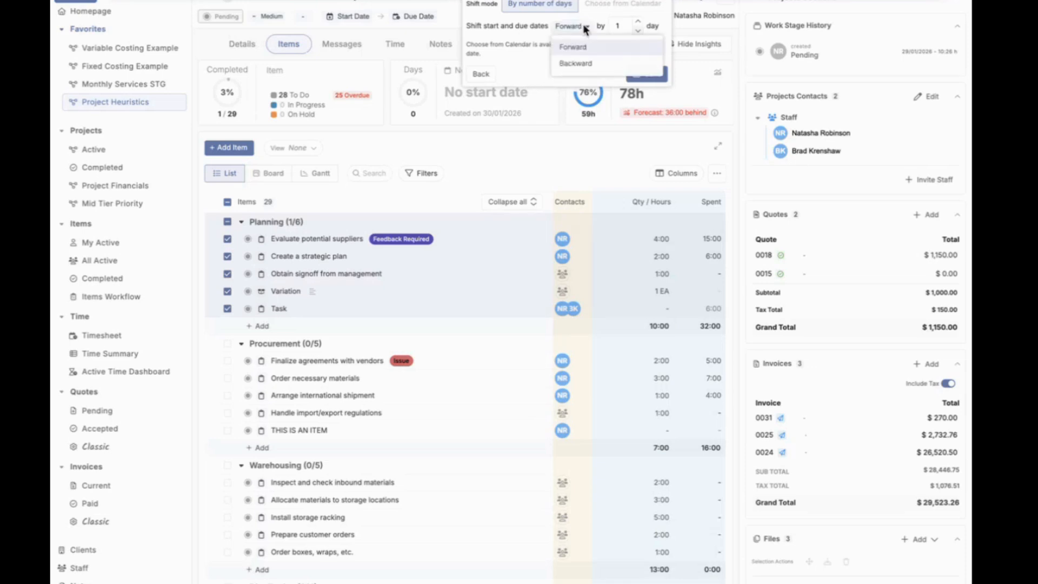
click(524, 47)
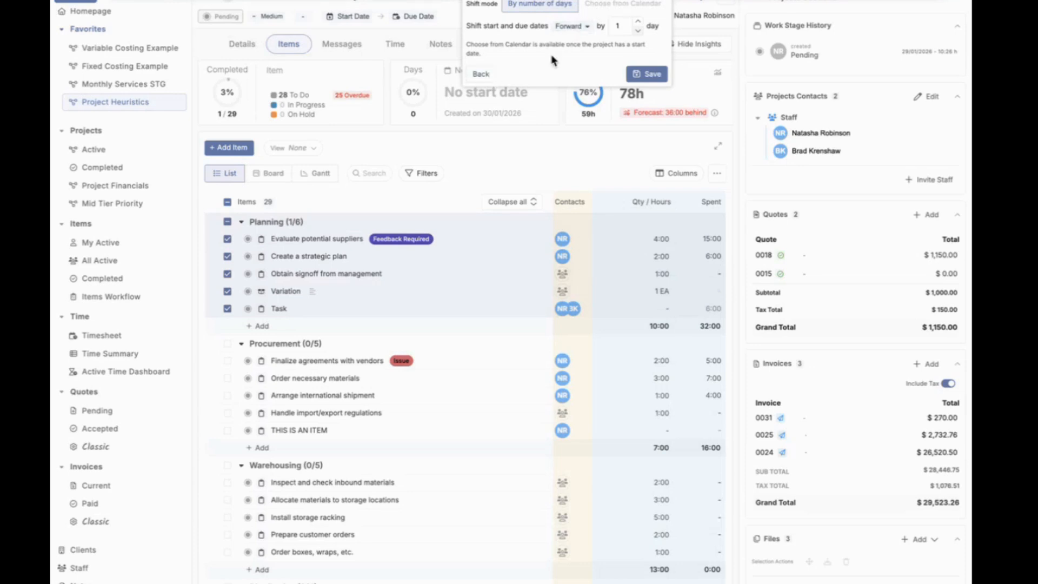
click(489, 77)
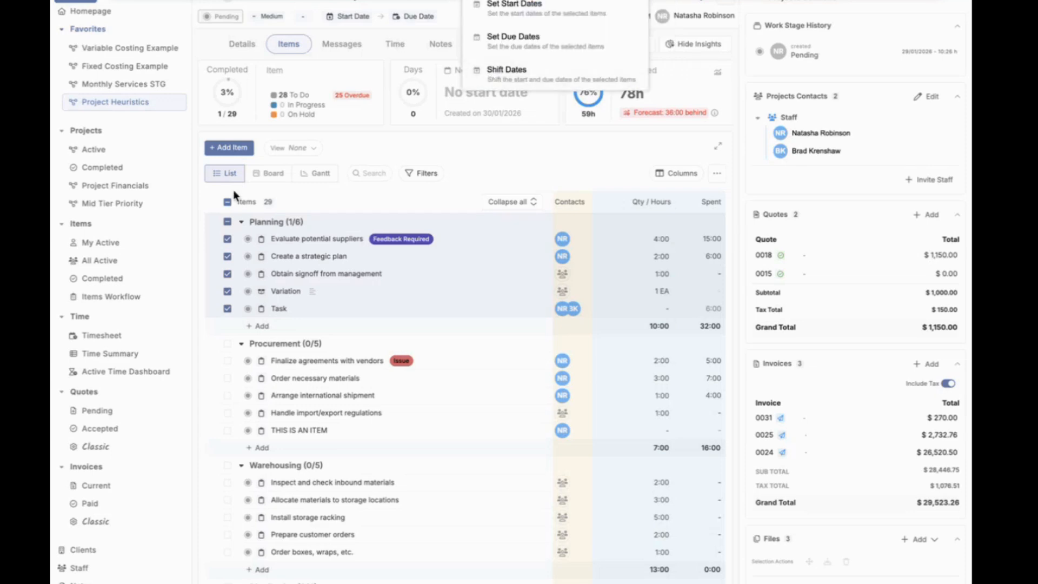
click(228, 207)
click(228, 221)
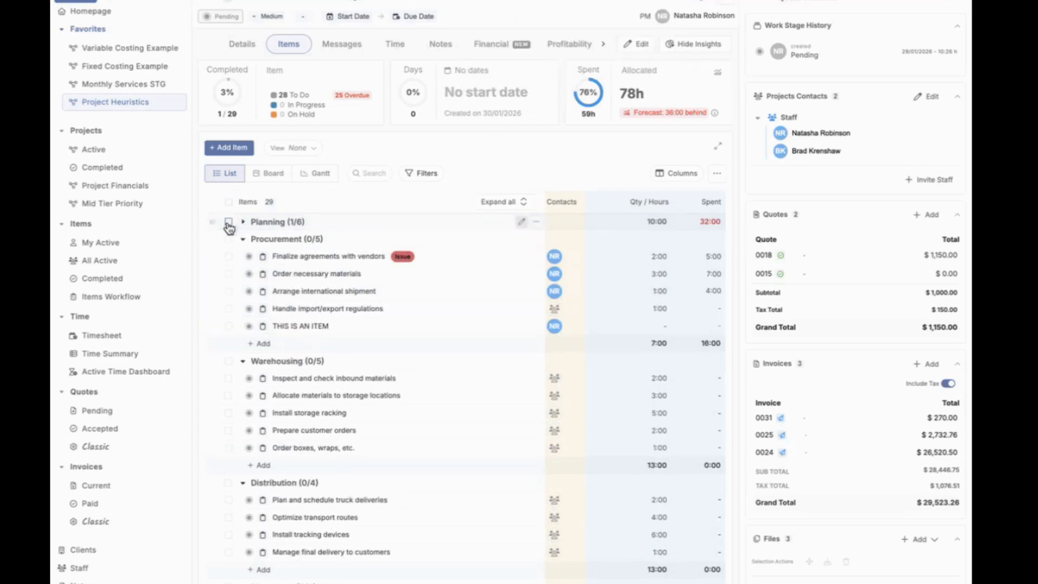
click(244, 223)
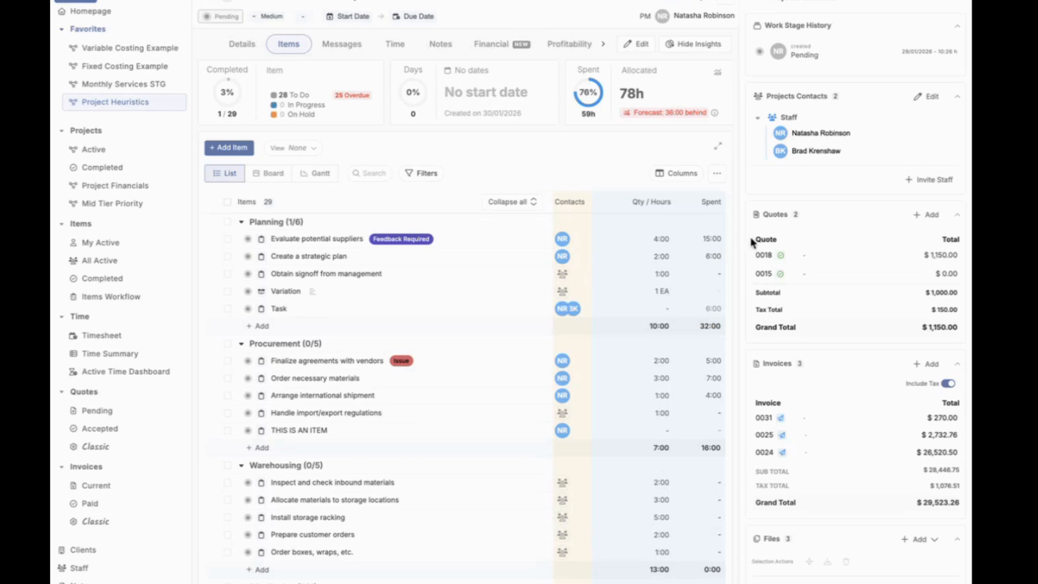
Step: Start a new invoice for Project Heuristics with the project's title and 30-day terms, invoicing hours as Time Spent
scroll(743, 367, down, 2)
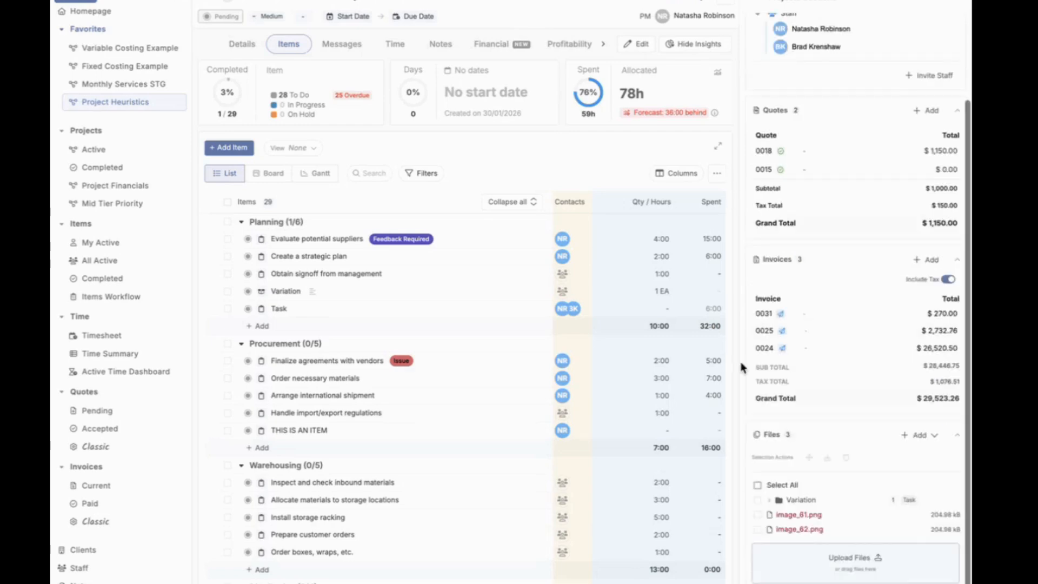
click(926, 260)
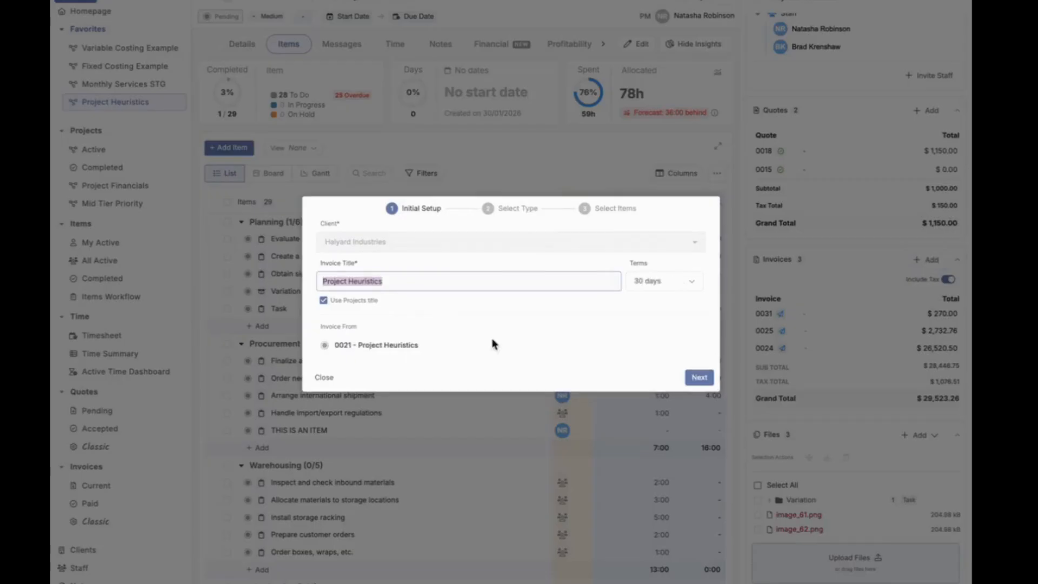
click(700, 377)
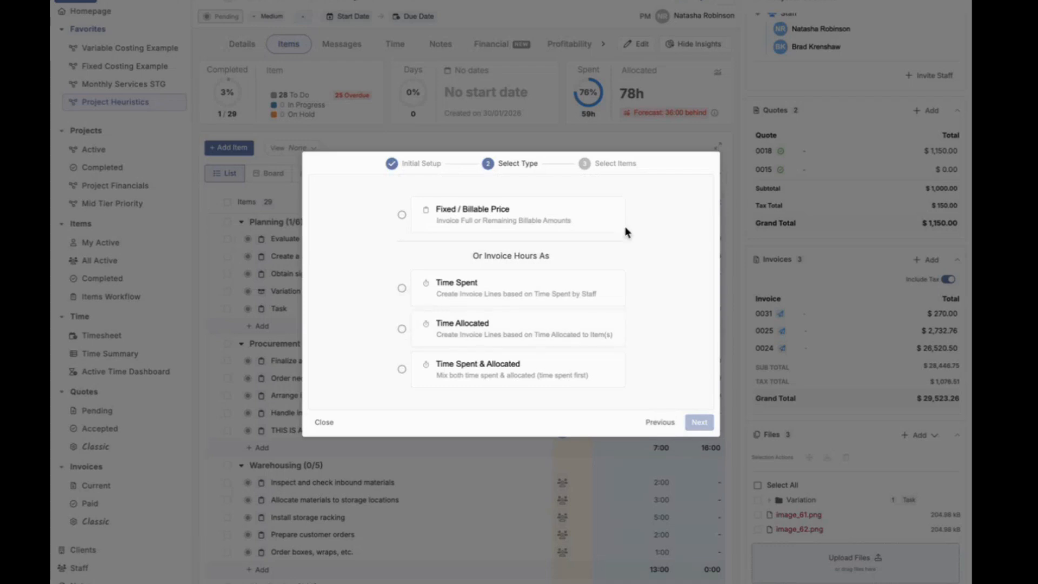
click(571, 300)
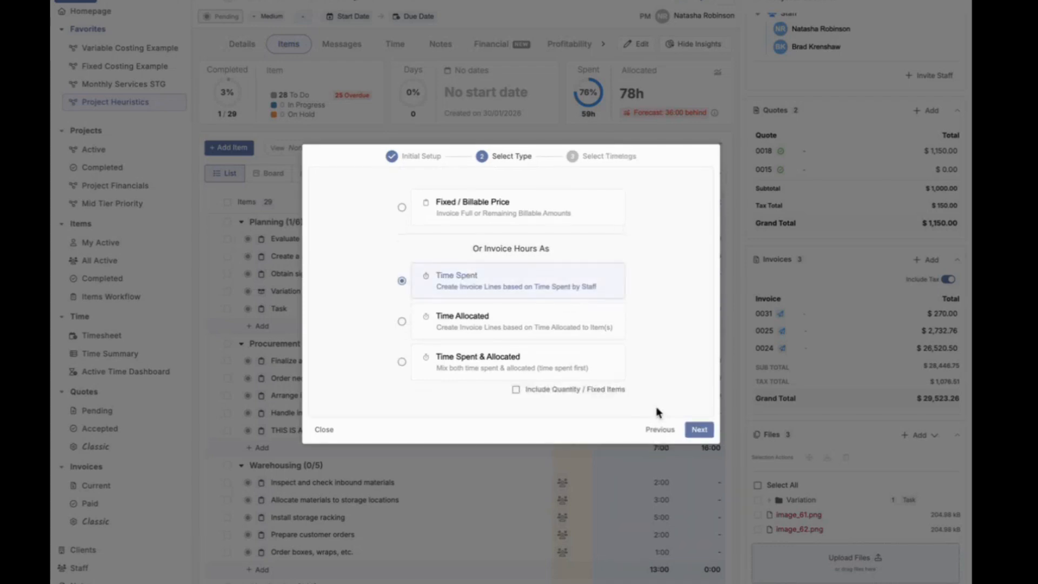
click(697, 429)
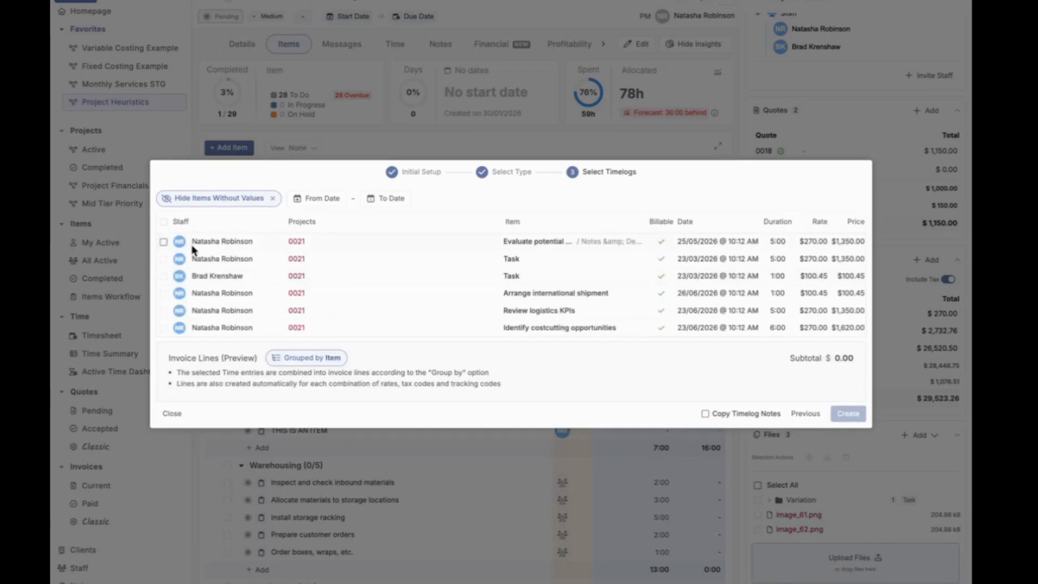
Step: Include all listed timelogs, enable copying of timelog notes, and create the invoice with its lines grouped by item
click(163, 221)
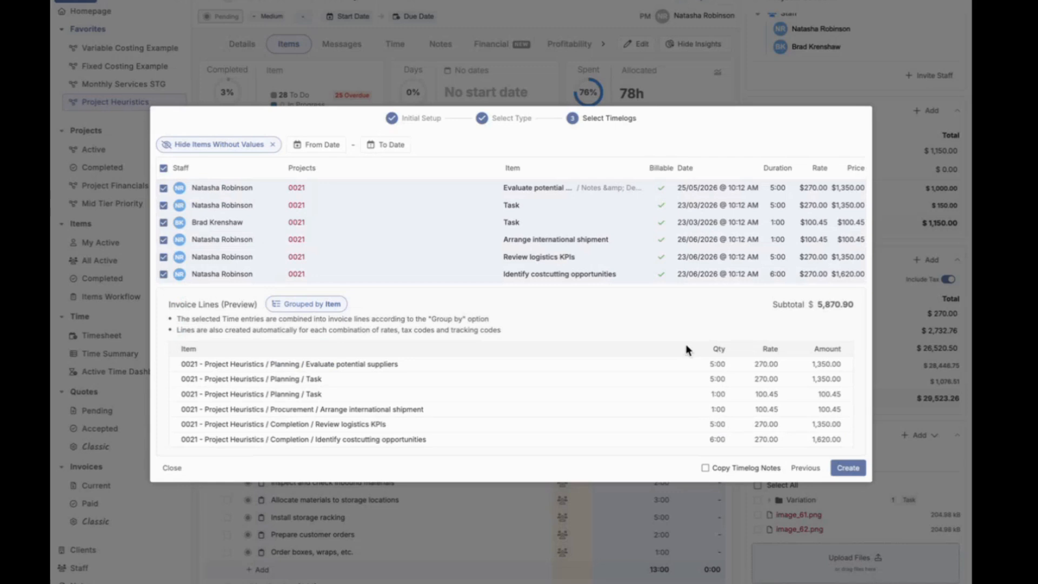
click(726, 471)
click(848, 467)
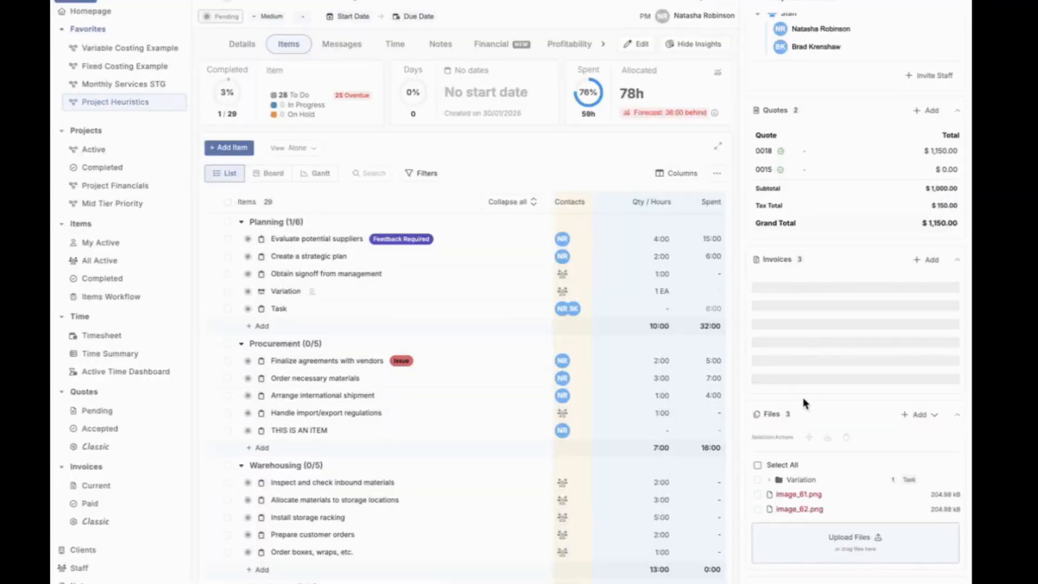
Step: Open the new draft invoice, review its billable time lines, contact and payment sections, and close it
click(814, 323)
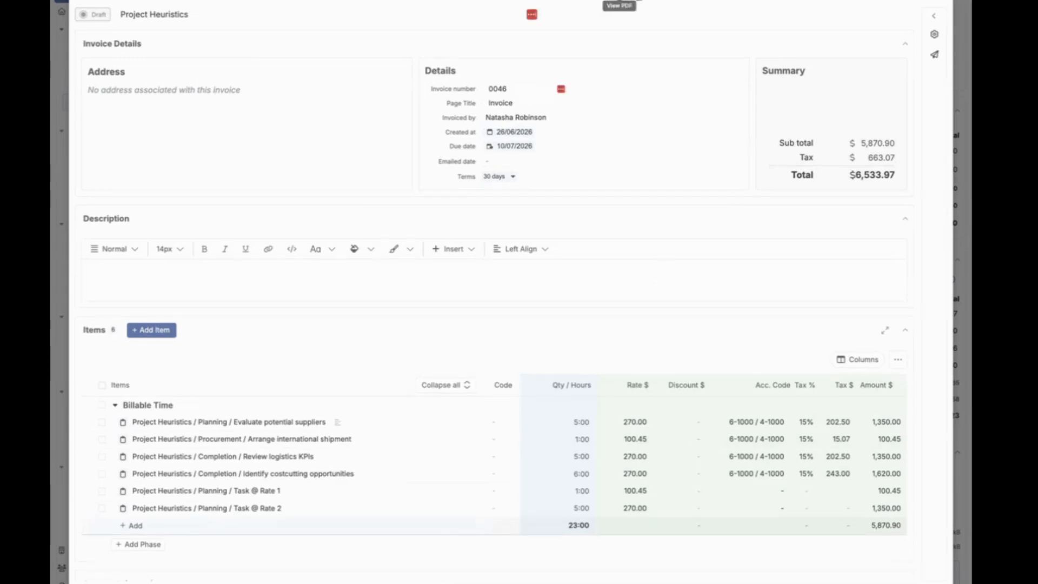
scroll(577, 328, down, 4)
scroll(577, 331, up, 4)
scroll(691, 331, down, 5)
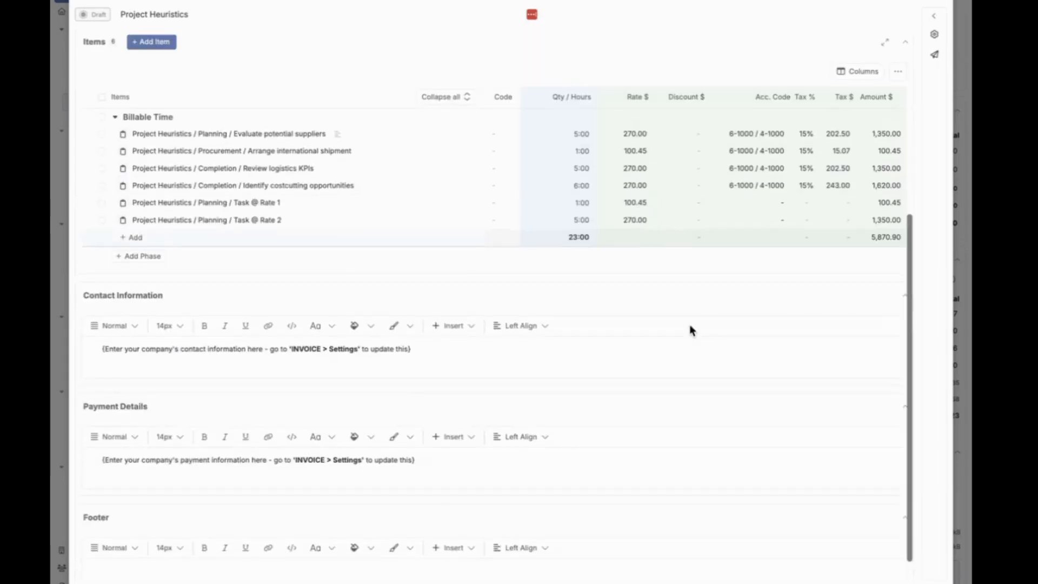
scroll(690, 324, down, 1)
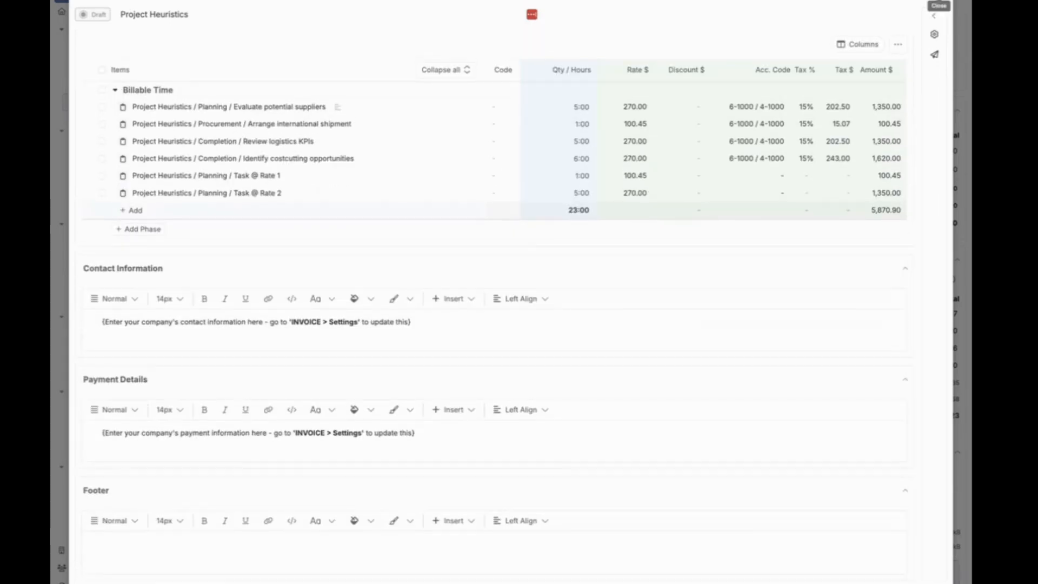
click(933, 15)
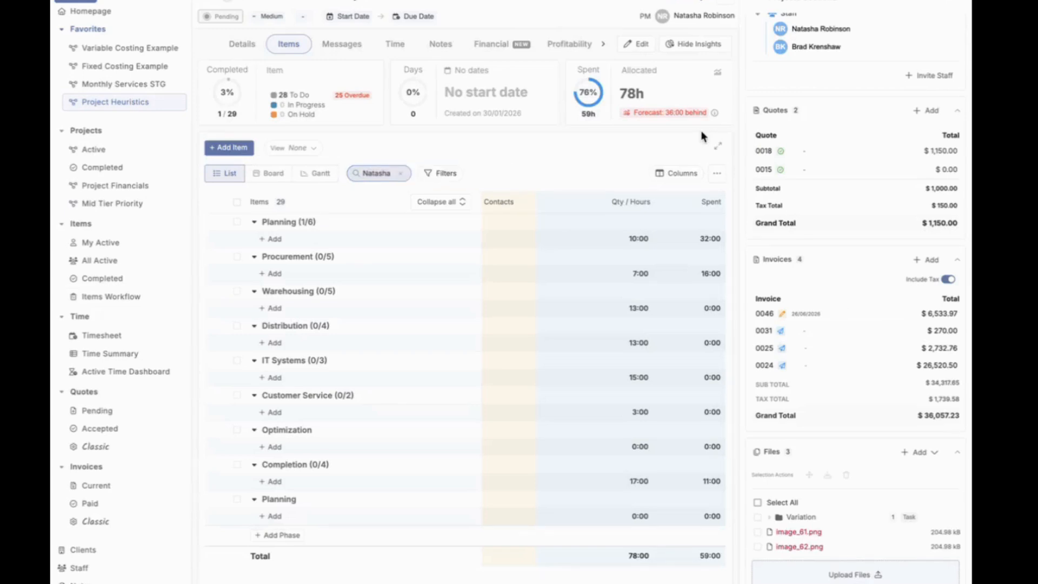
Step: Open the active projects list and examine the Category and Team / Group filter choices without applying any
click(111, 150)
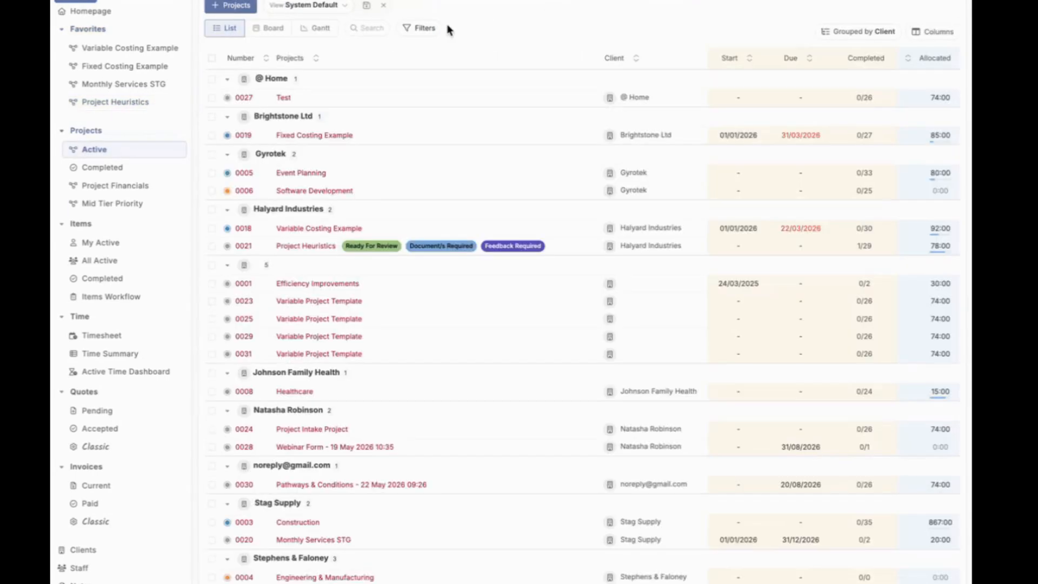
click(424, 28)
mouse_move(453, 125)
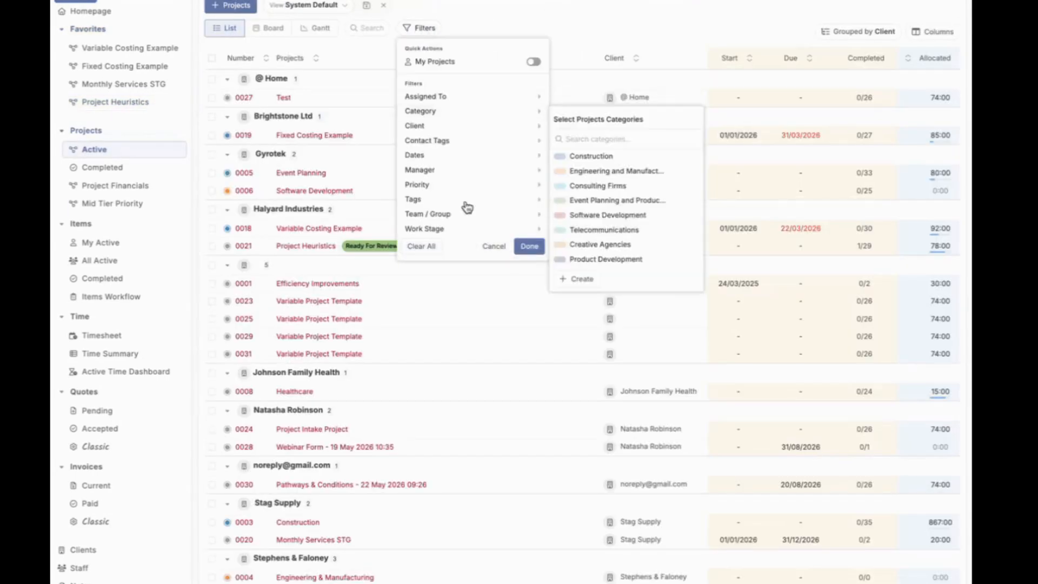
mouse_move(469, 215)
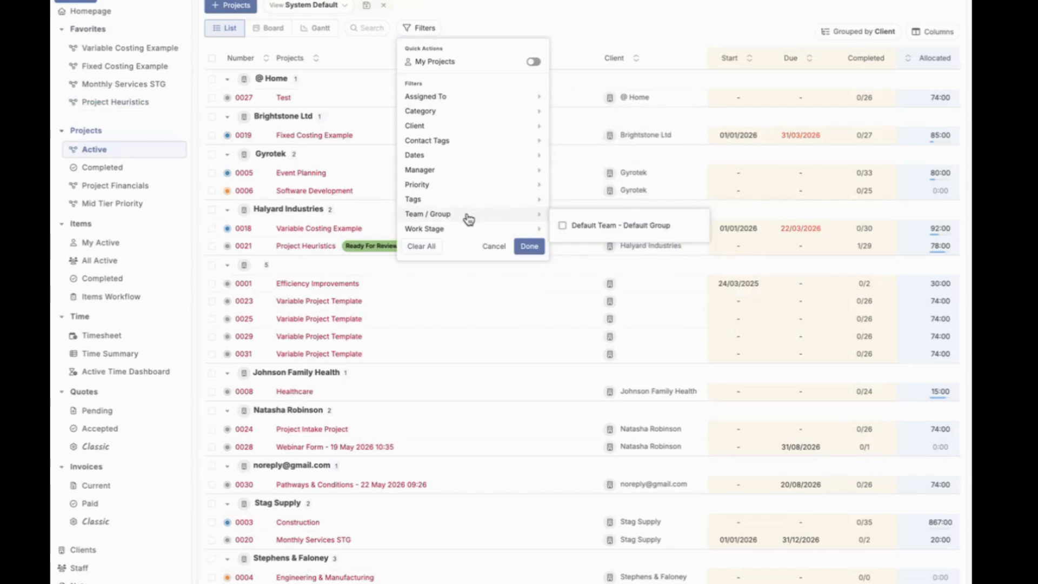
click(581, 38)
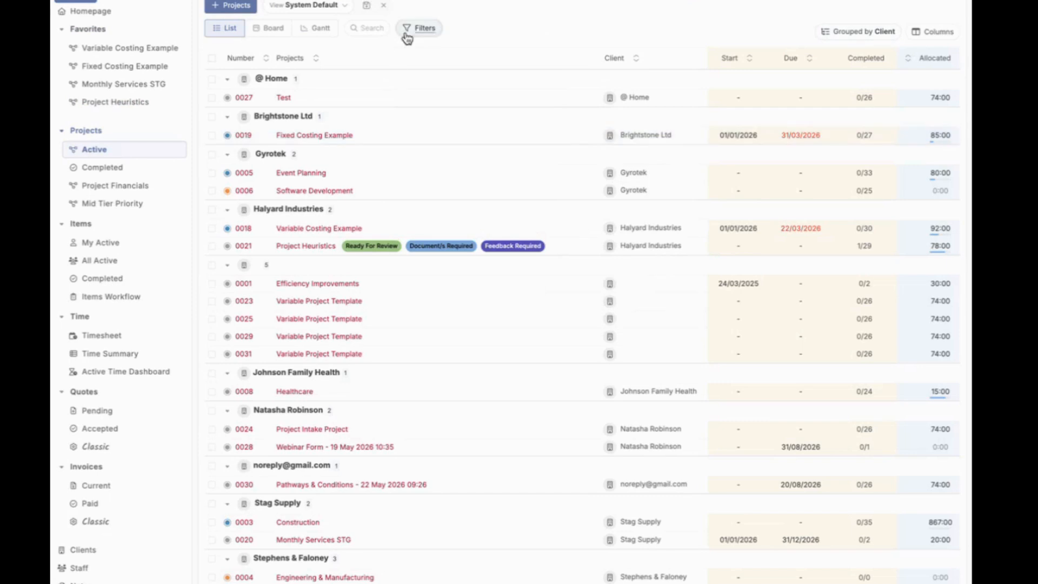
Step: Try grouping the active projects by Group and restore the grouping by Client
click(880, 35)
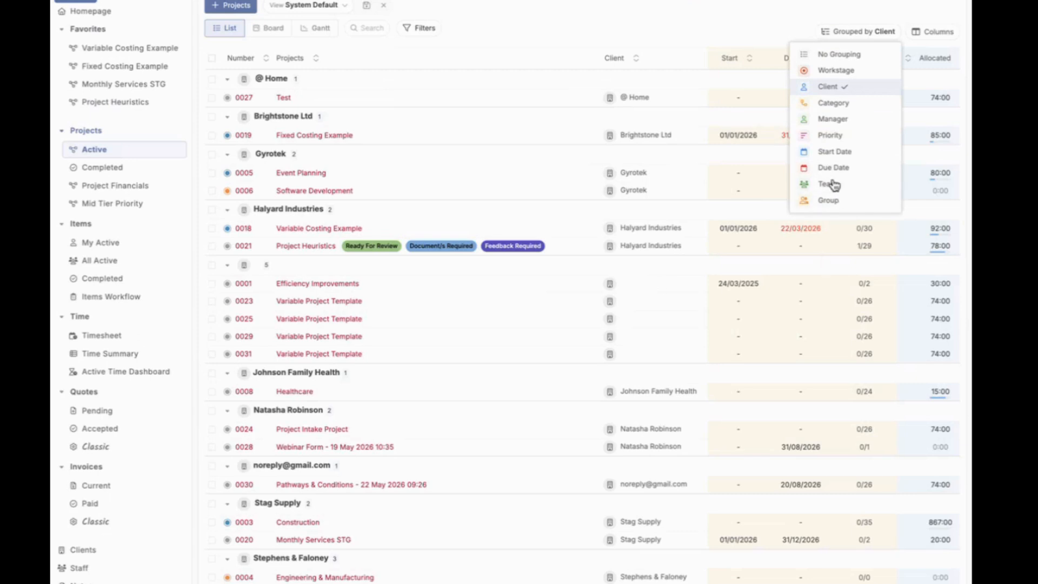
click(853, 202)
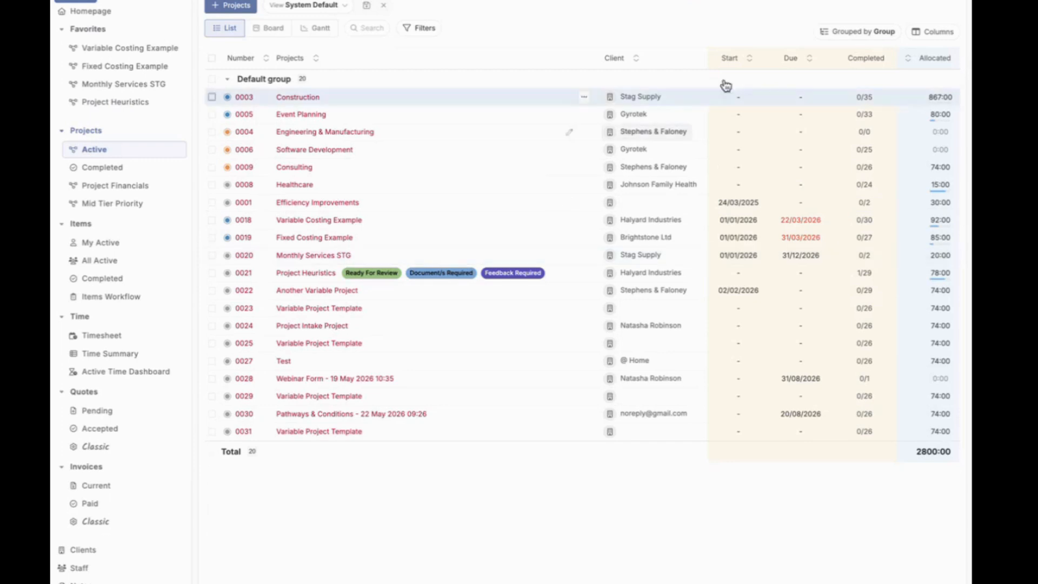
click(864, 33)
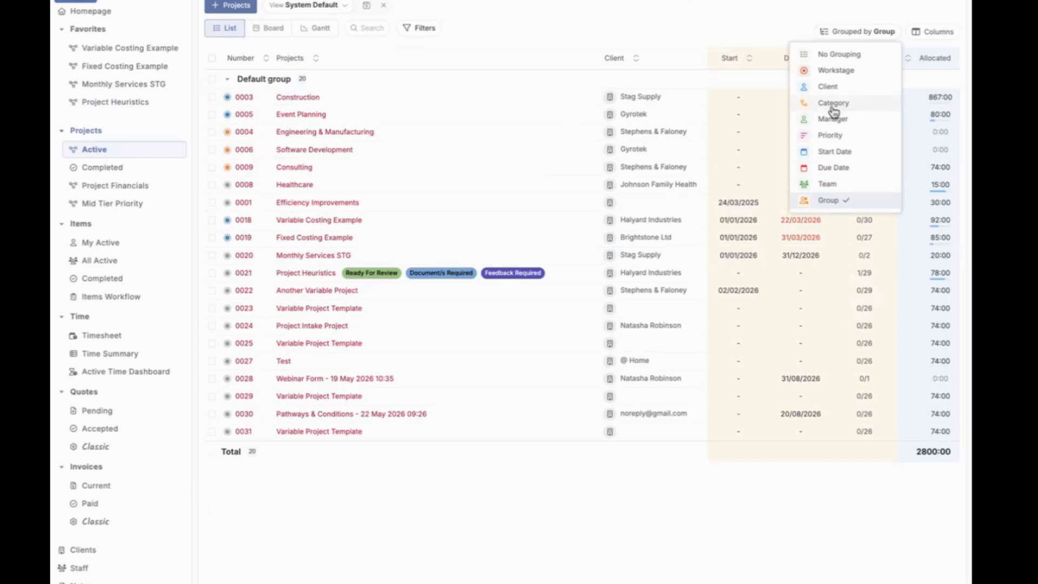
click(864, 93)
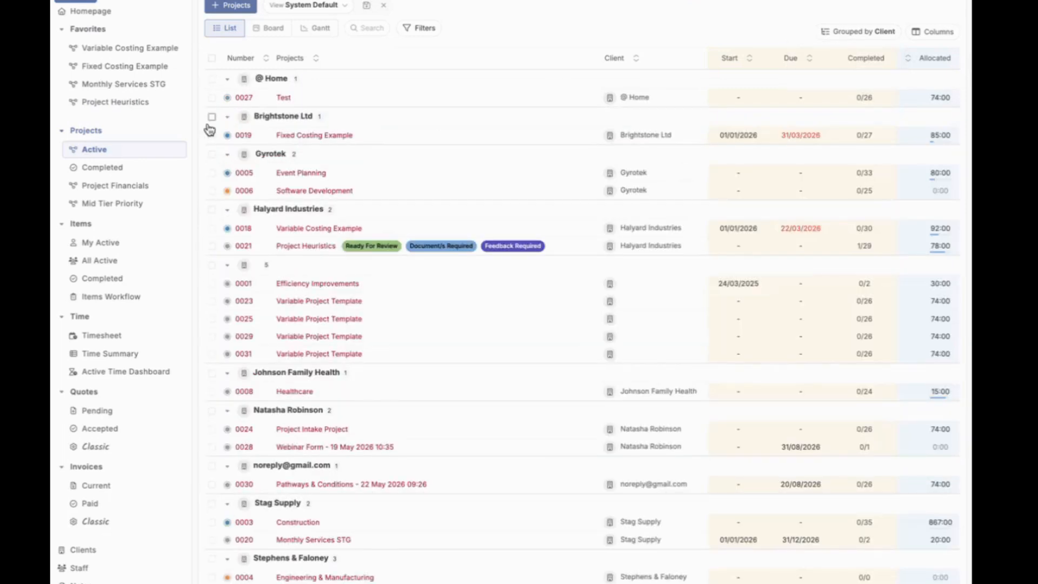
Step: Open the Evaluate potential suppliers item in Project Heuristics and examine which content types can be inserted into its description
click(121, 104)
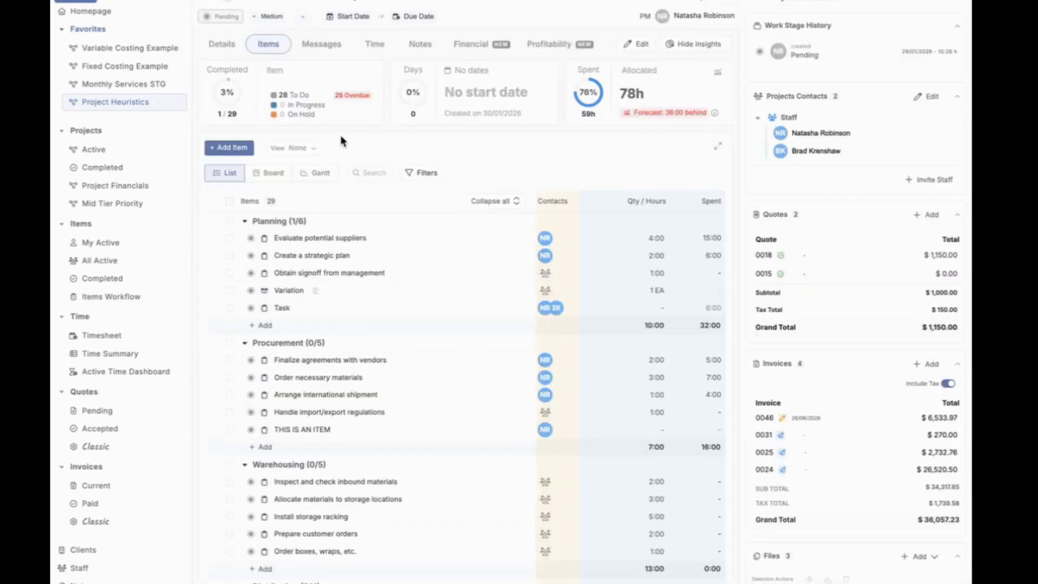
click(338, 242)
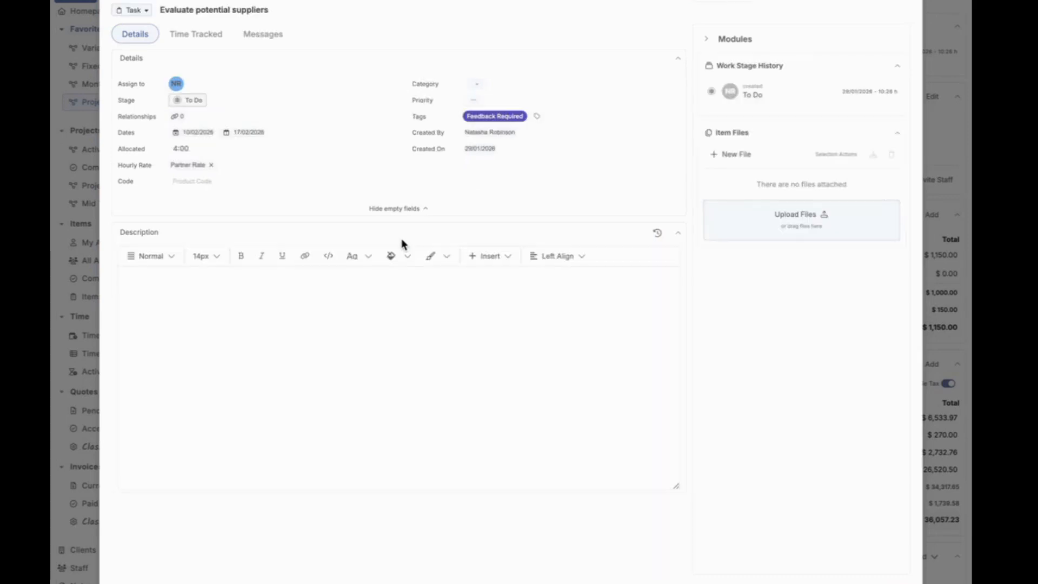
click(355, 316)
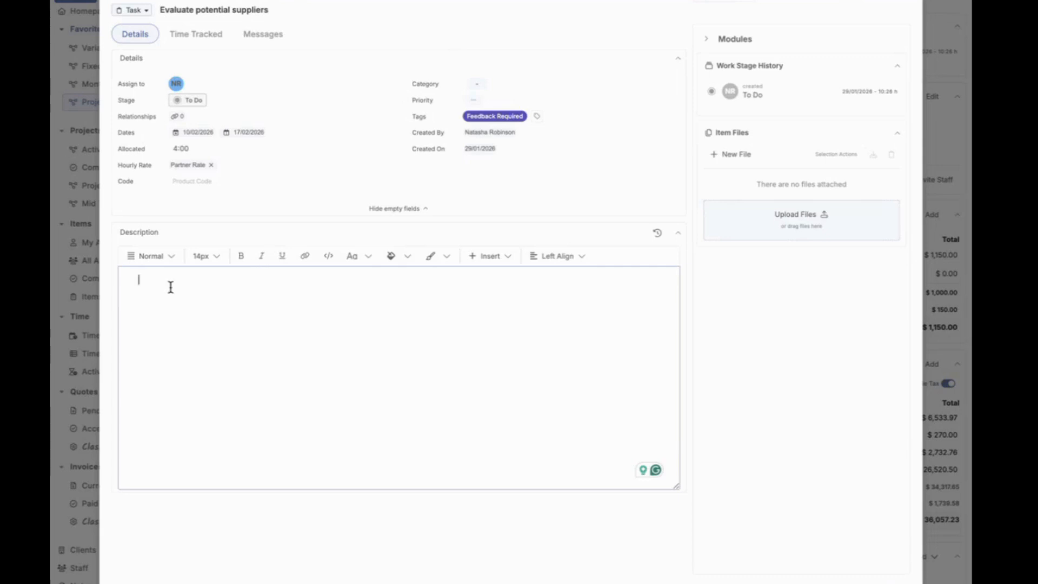
click(505, 259)
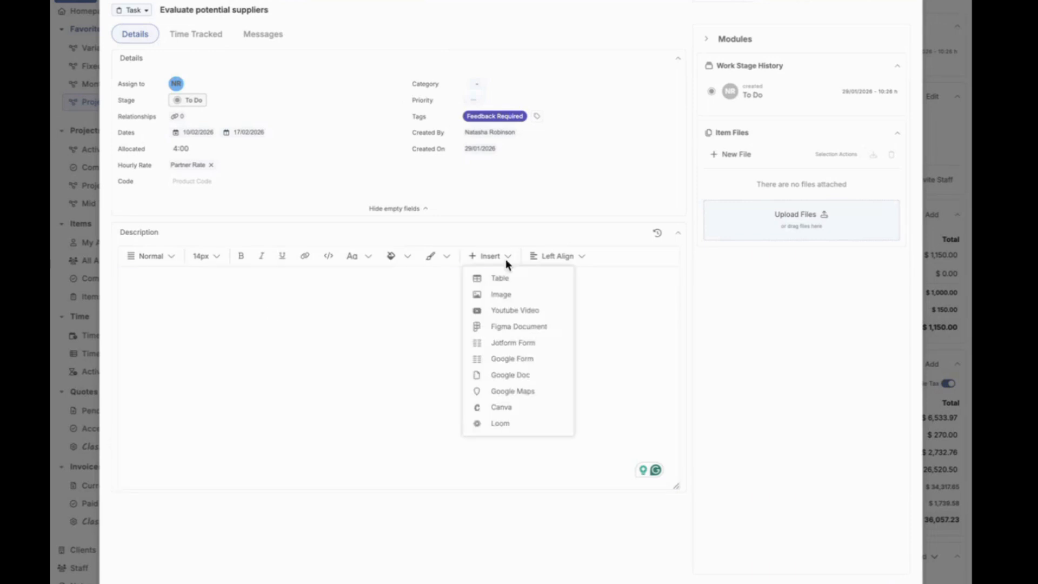
click(592, 290)
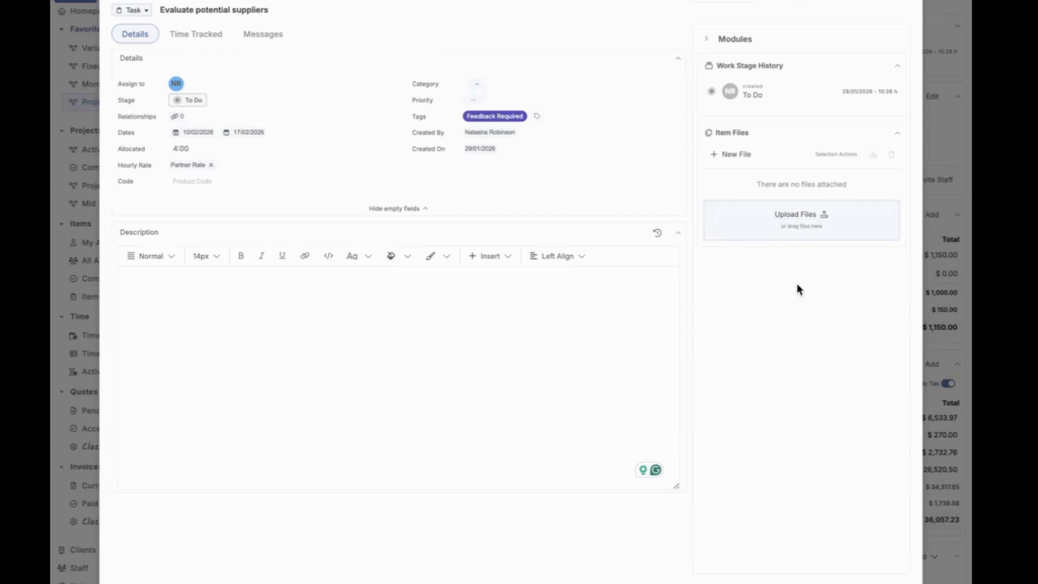
click(512, 275)
click(501, 258)
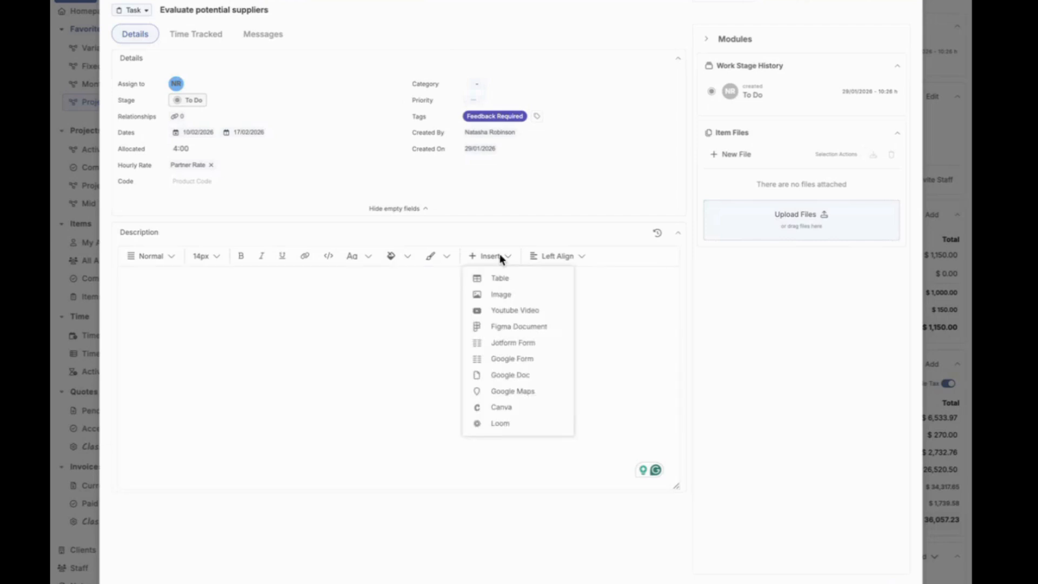
click(524, 298)
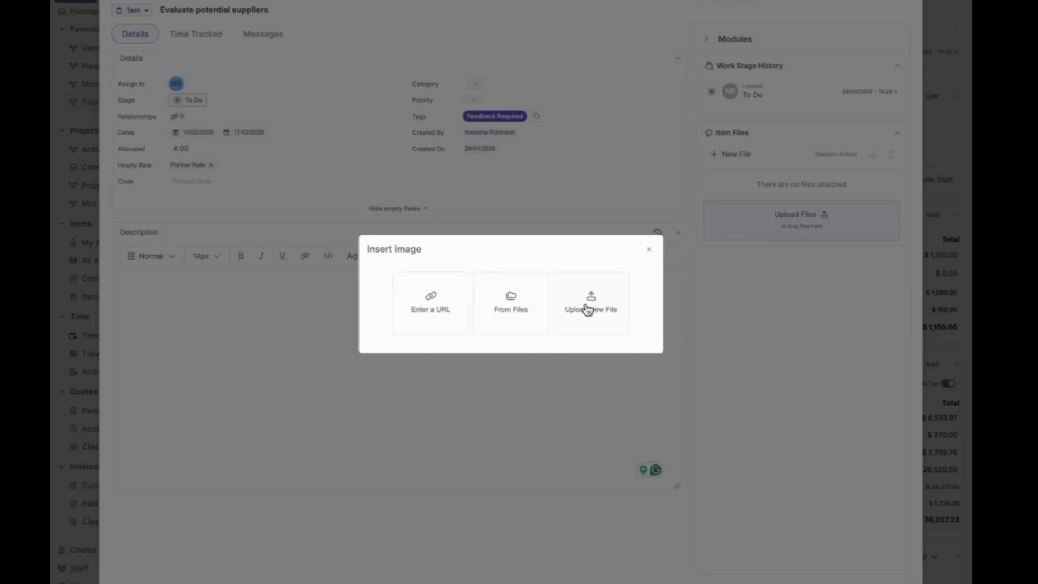
click(432, 308)
click(443, 289)
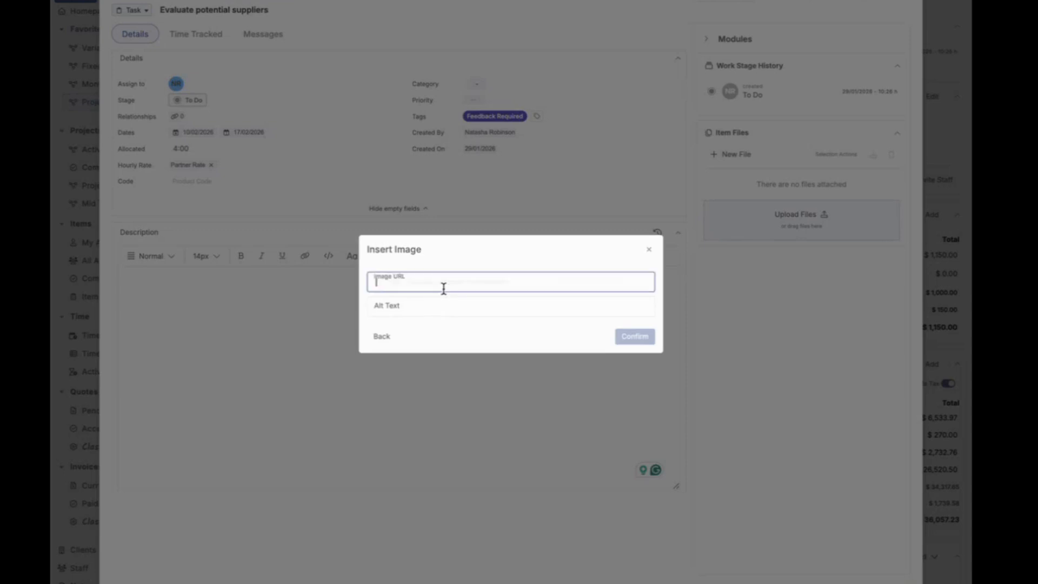
click(448, 259)
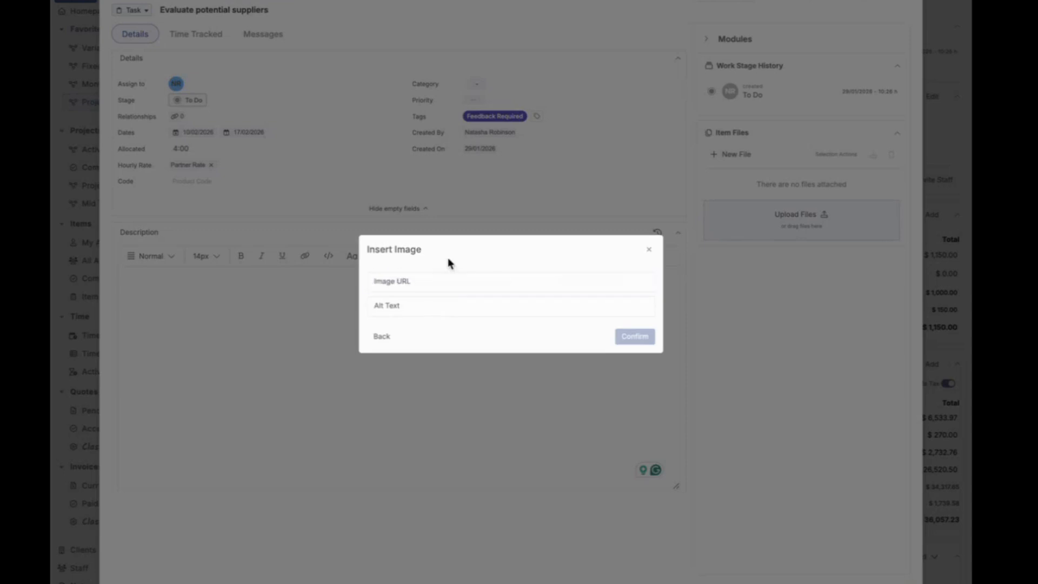
click(649, 249)
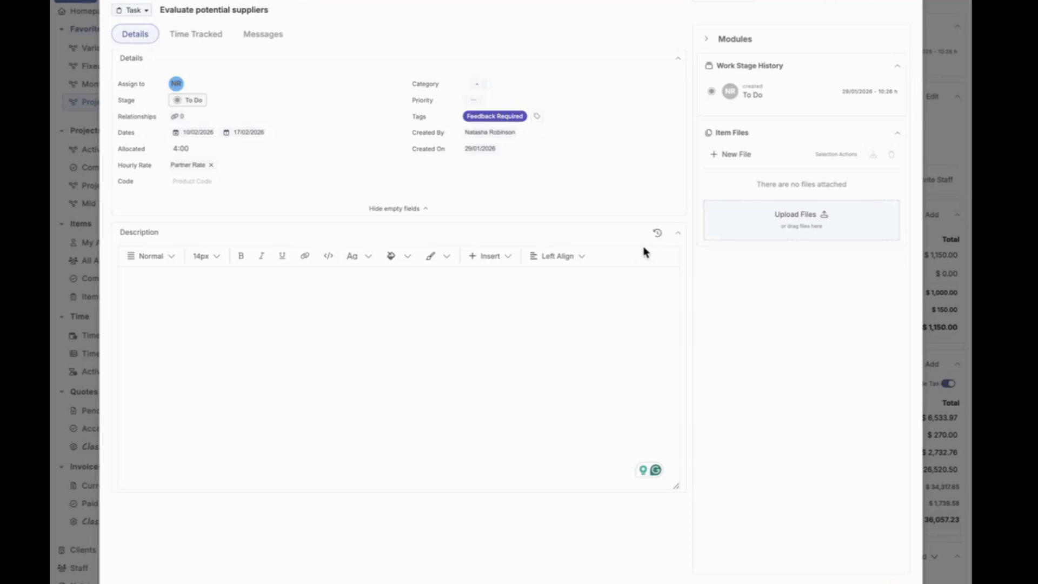
right_click(733, 94)
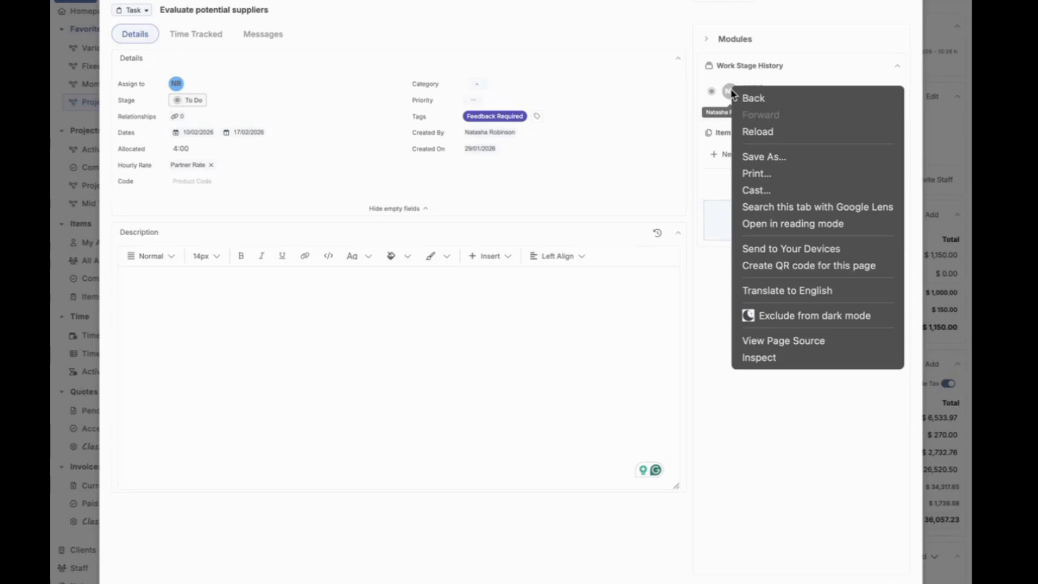
click(711, 164)
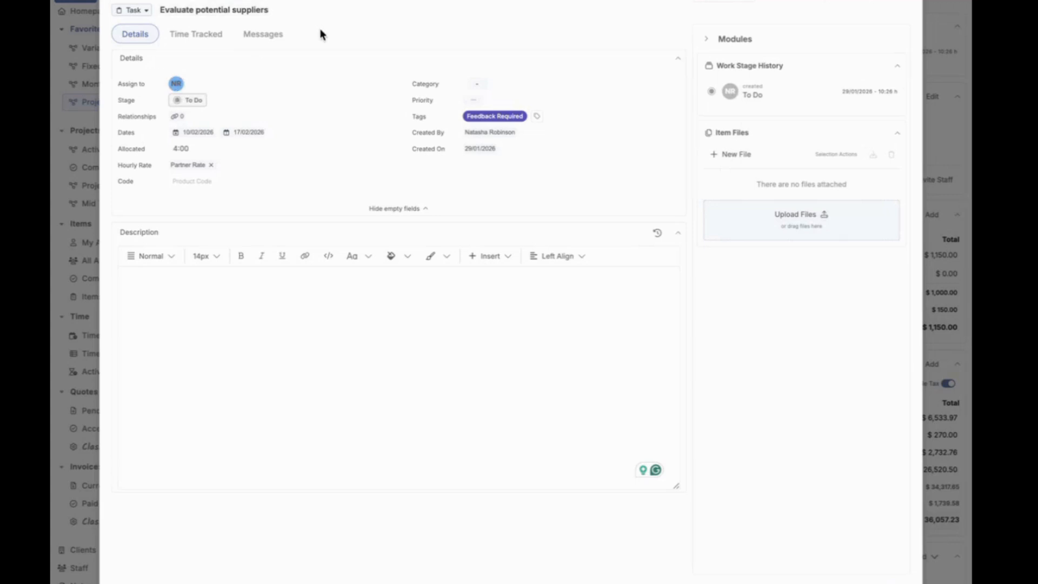
Step: Close the Evaluate potential suppliers item and copy the image address of the site's header logo
click(76, 55)
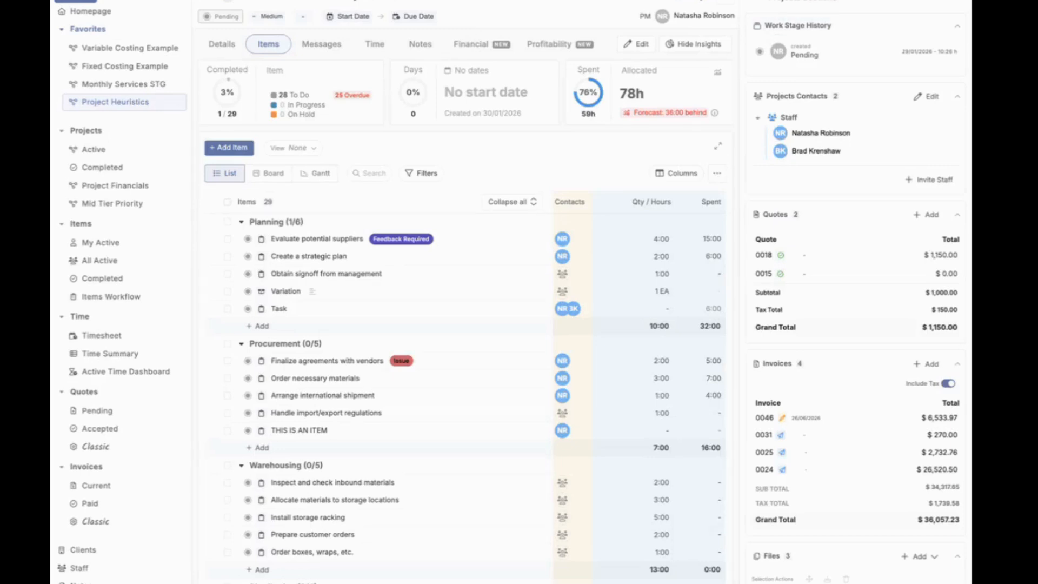
right_click(183, 1)
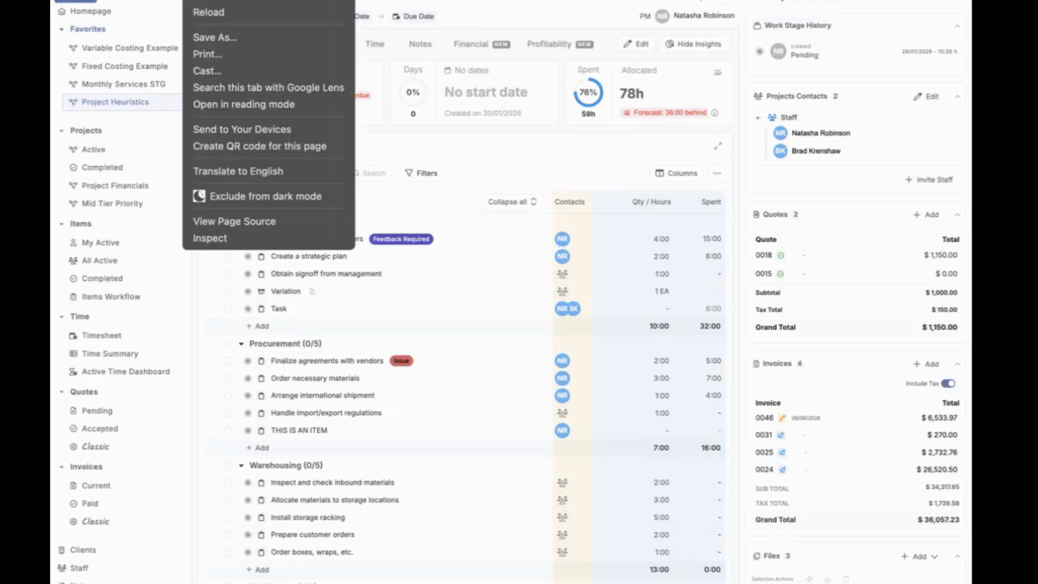
key(Escape)
right_click(137, 1)
key(Escape)
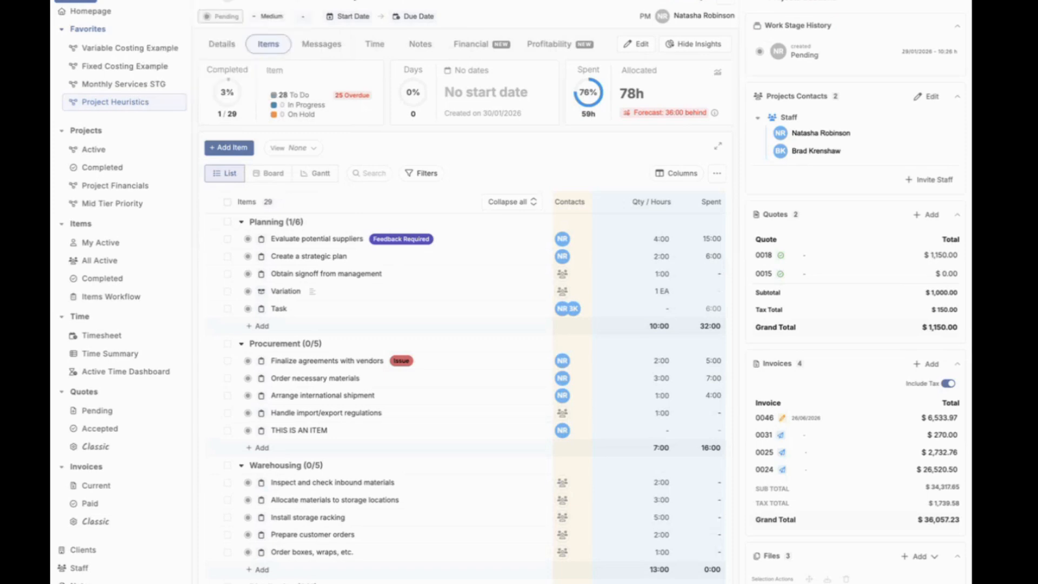
right_click(123, 1)
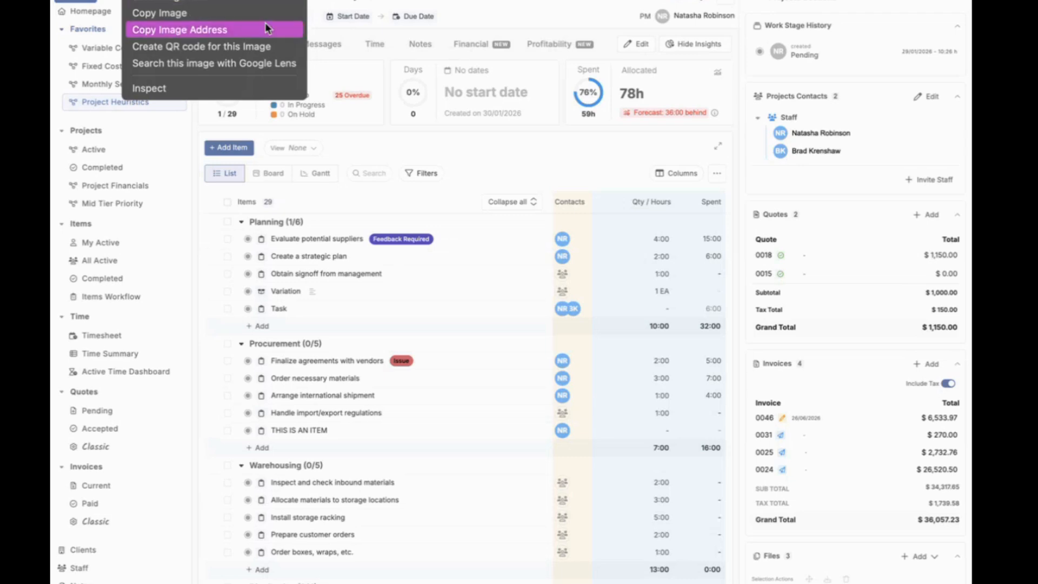
click(229, 30)
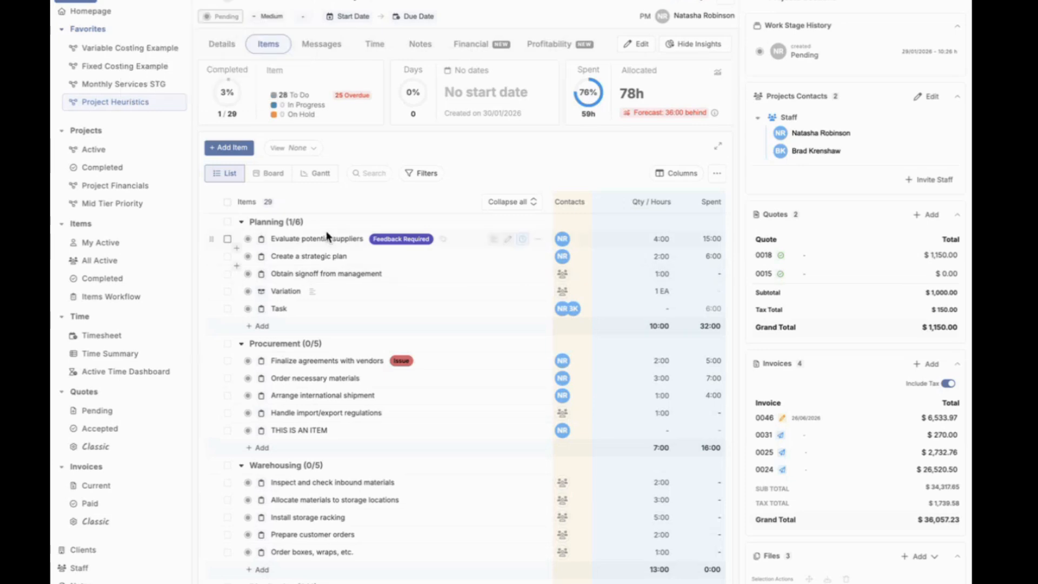
click(334, 243)
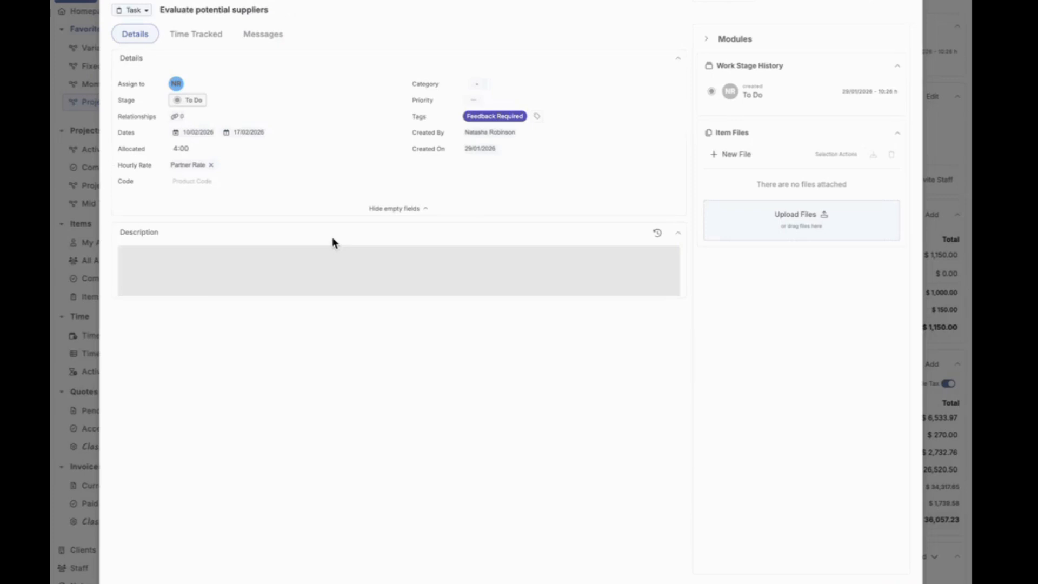
click(487, 258)
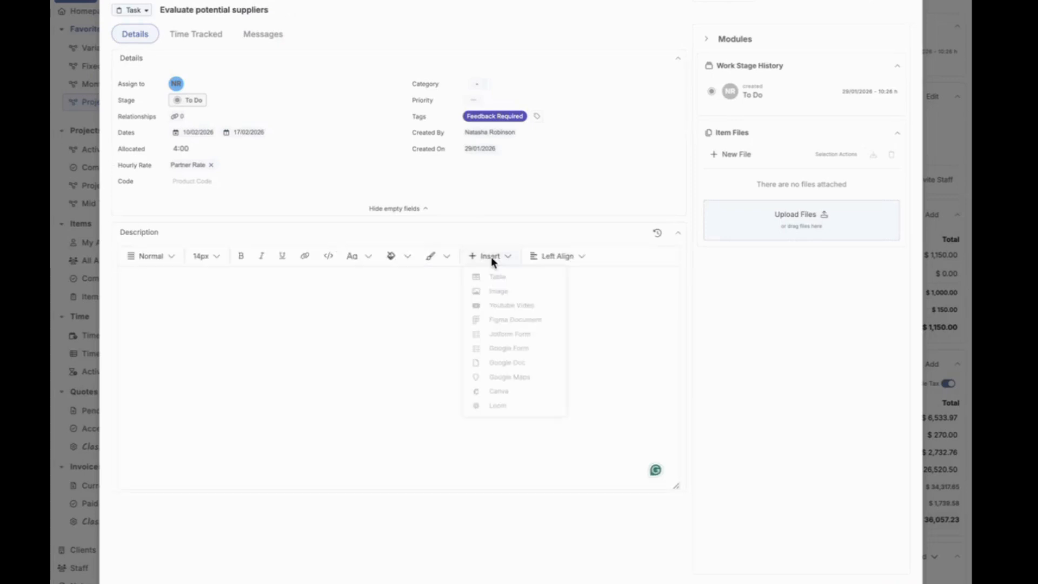
click(533, 295)
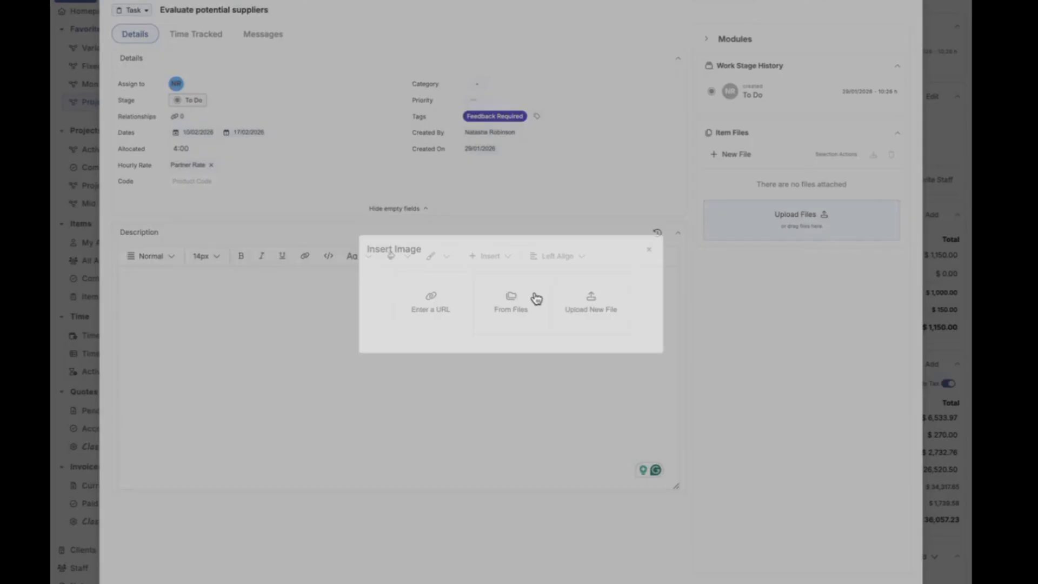
click(438, 299)
click(451, 276)
text(https://static.proworkflow.com/assets/images/Logo_Header2015_reverse.png)
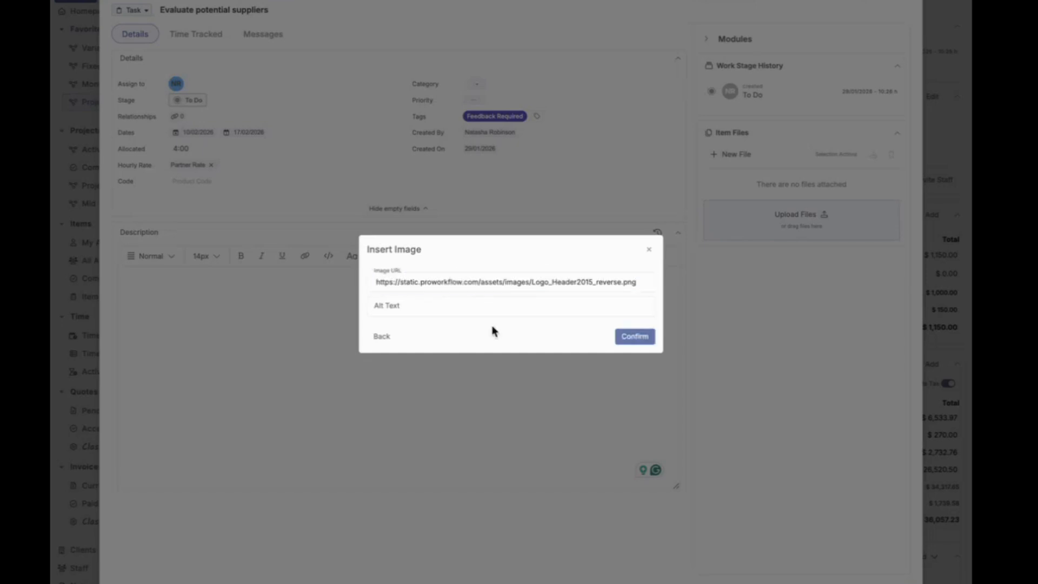
click(635, 336)
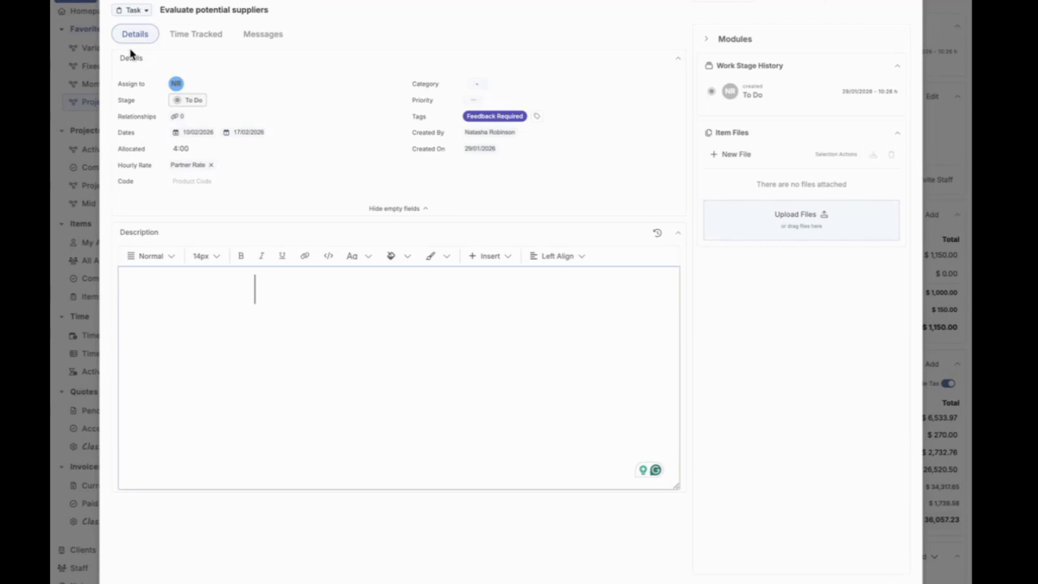
Step: Select the inserted logo image to check its resize frame, and clear it from the item's description
click(213, 281)
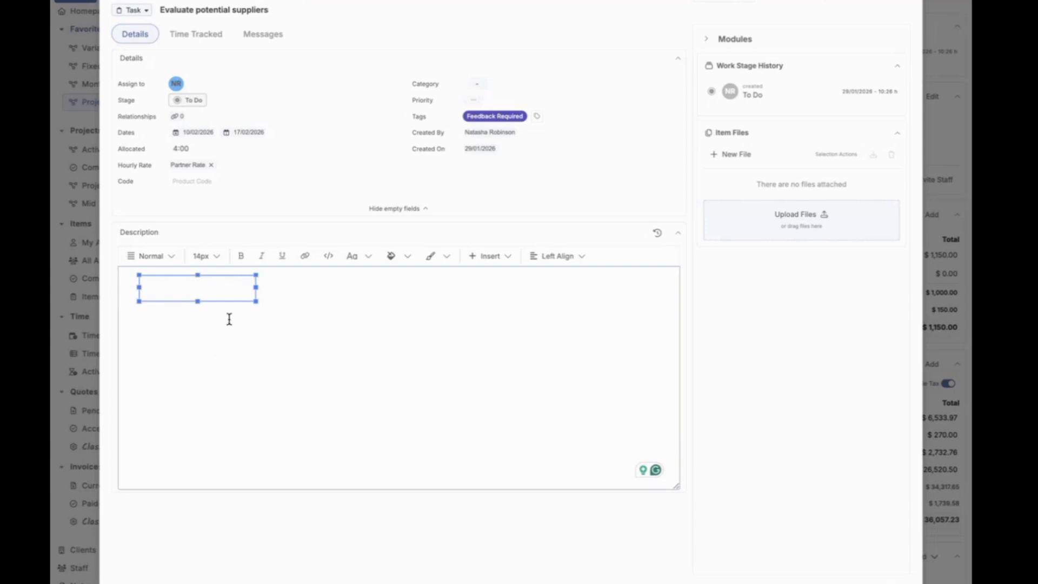
click(290, 303)
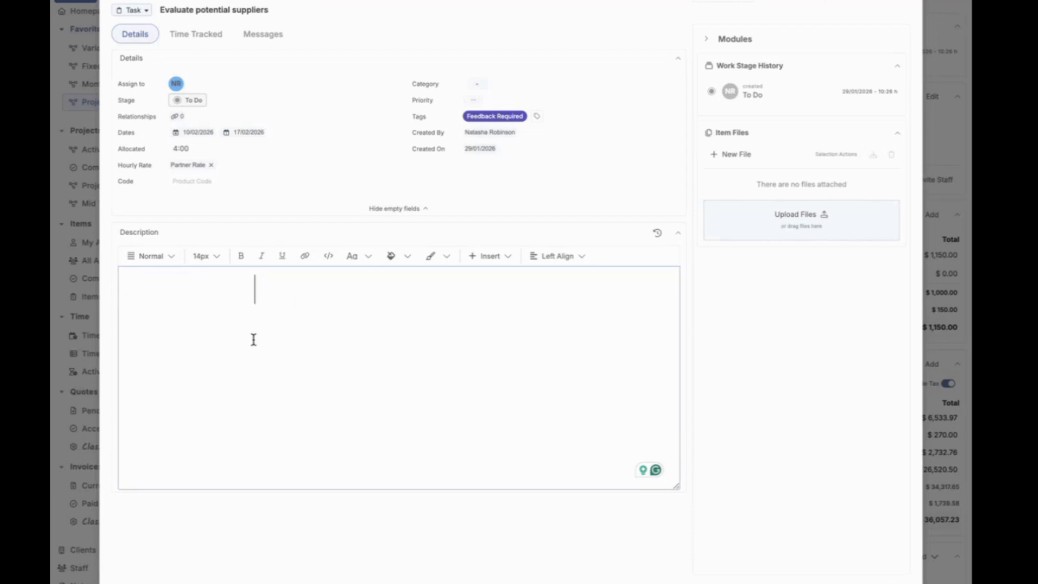
click(179, 297)
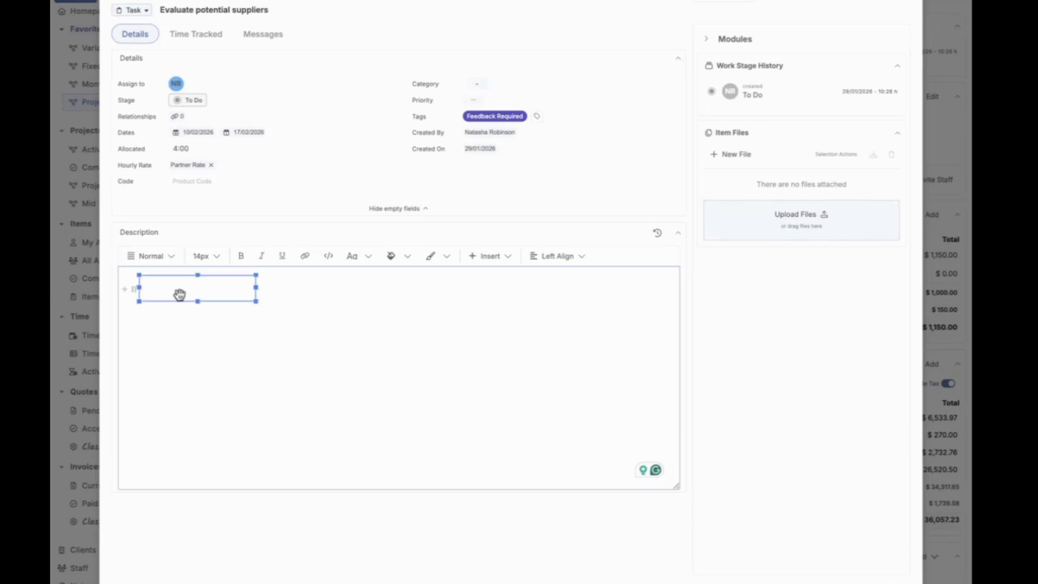
click(205, 320)
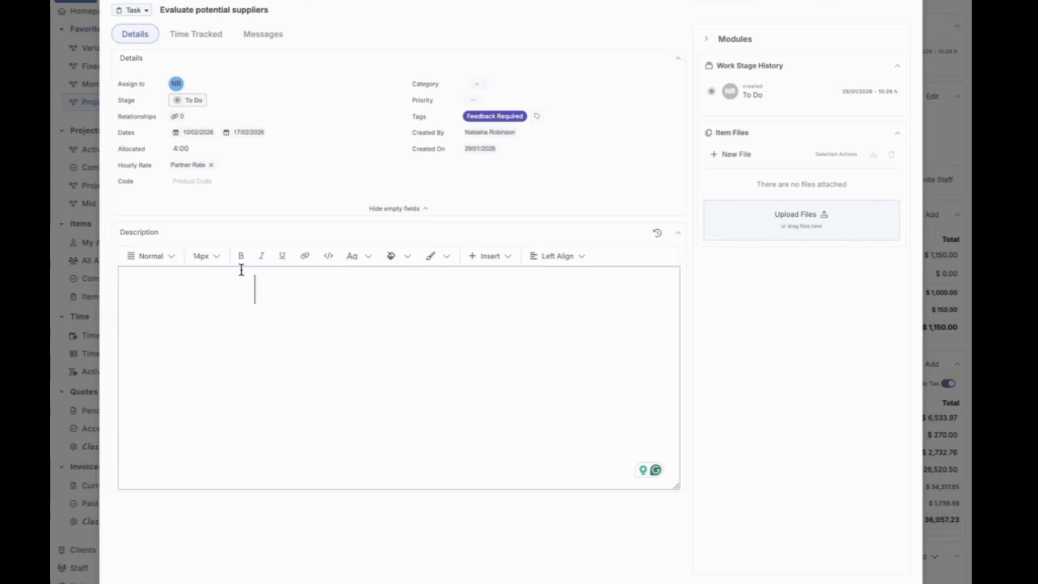
click(215, 292)
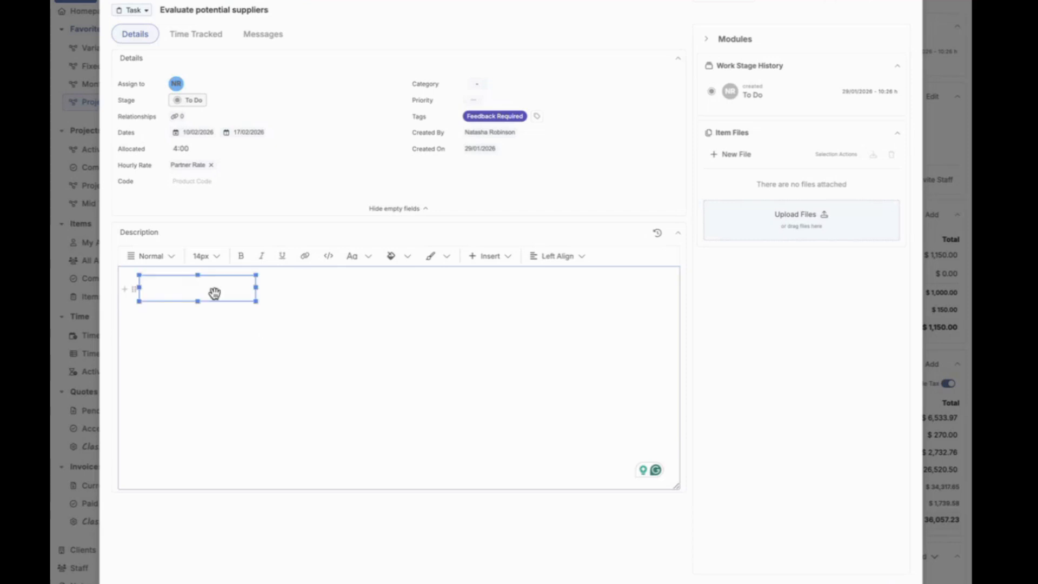
click(283, 293)
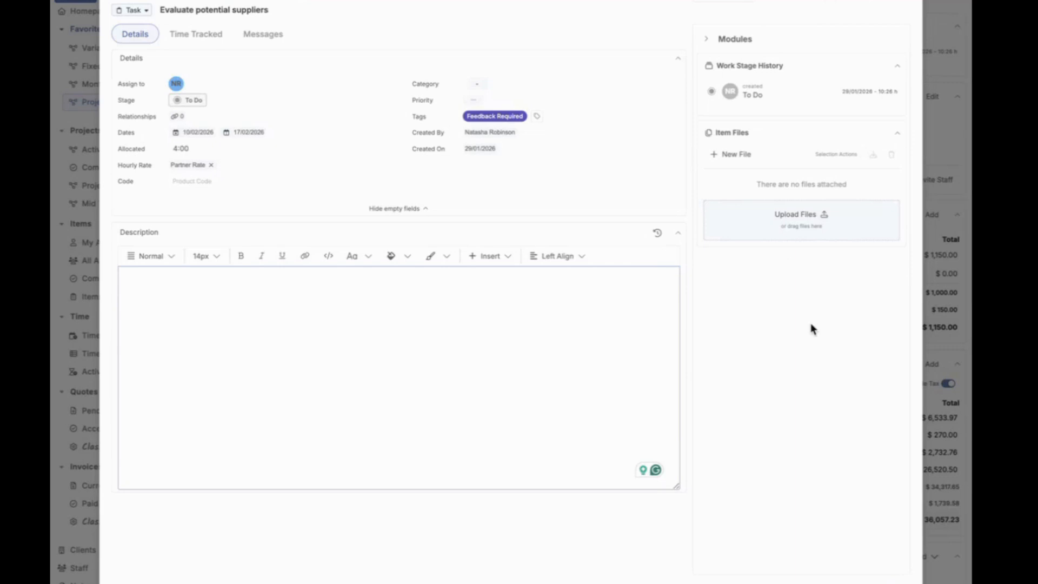
mouse_move(215, 301)
click(720, 368)
click(352, 345)
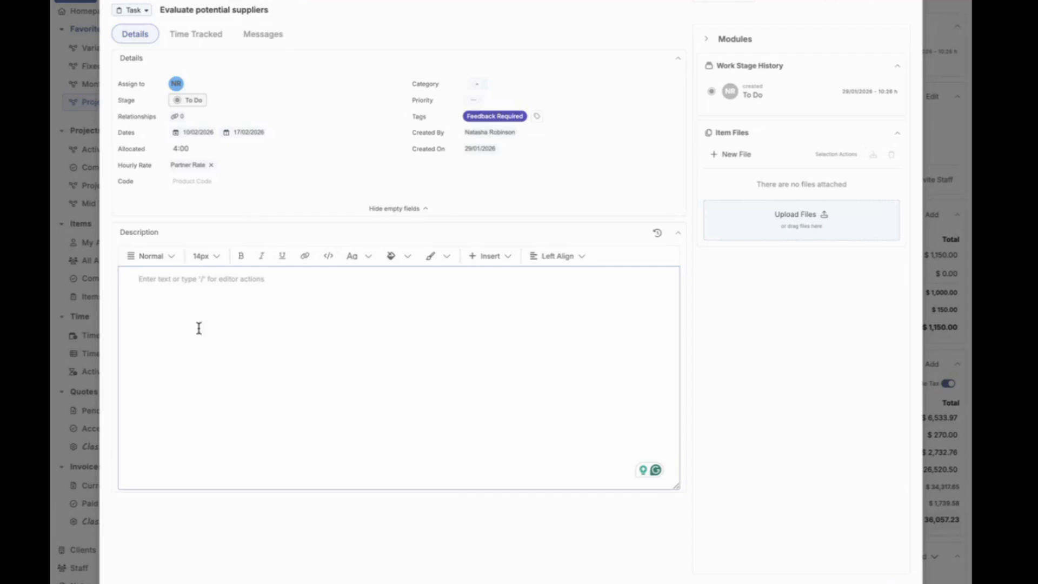
text(#)
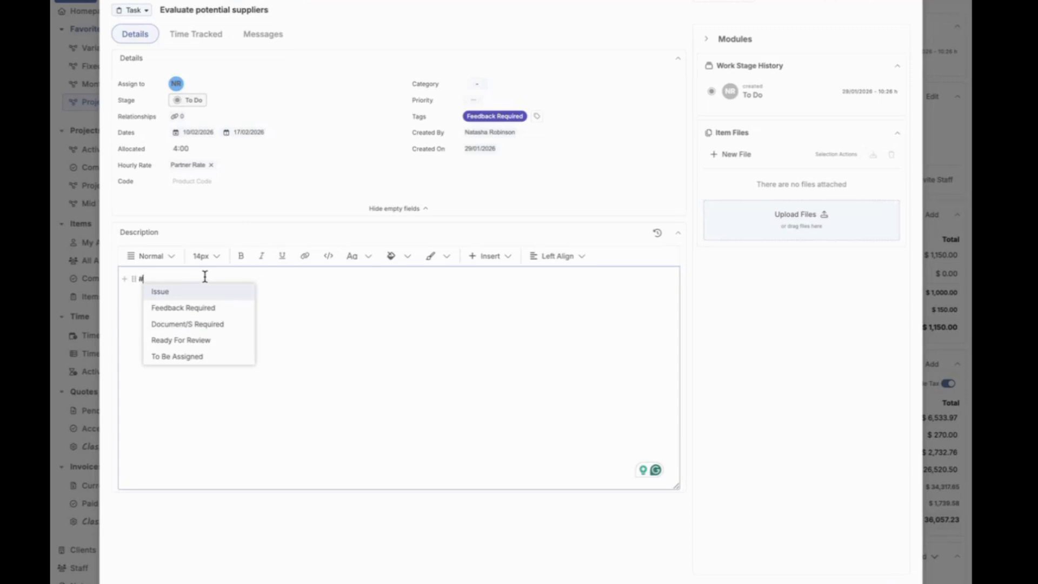
key(BackSpace)
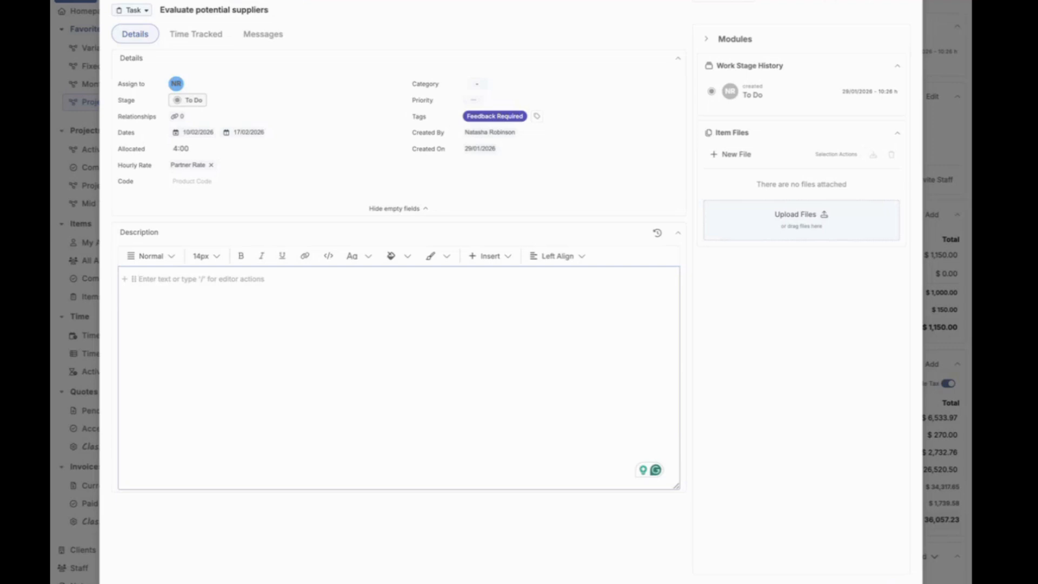
text(#)
key(BackSpace)
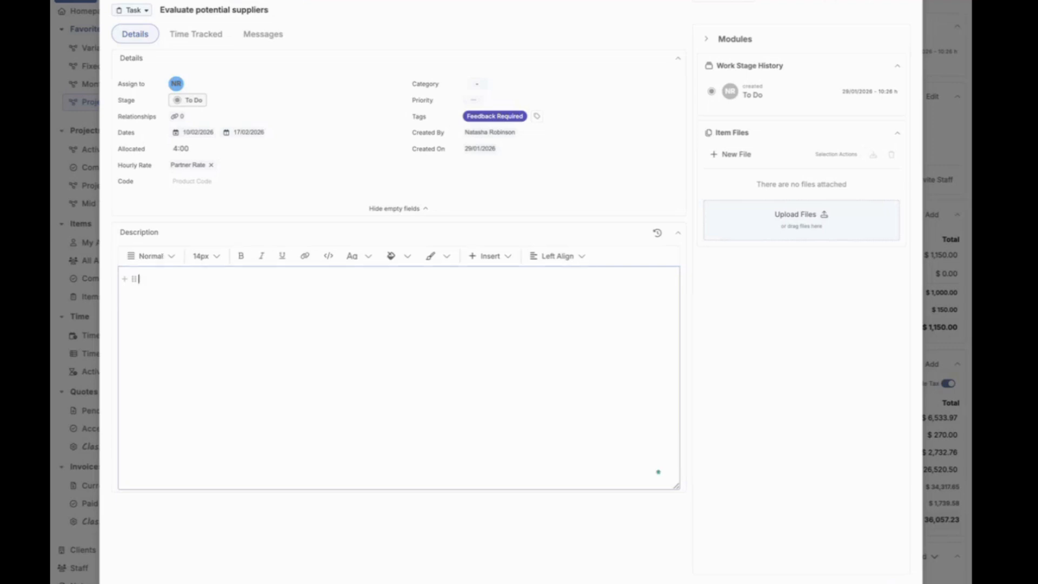
Step: Tag the item as To Be Assigned and Document/s Required by adding both # tag references in its description
text(#)
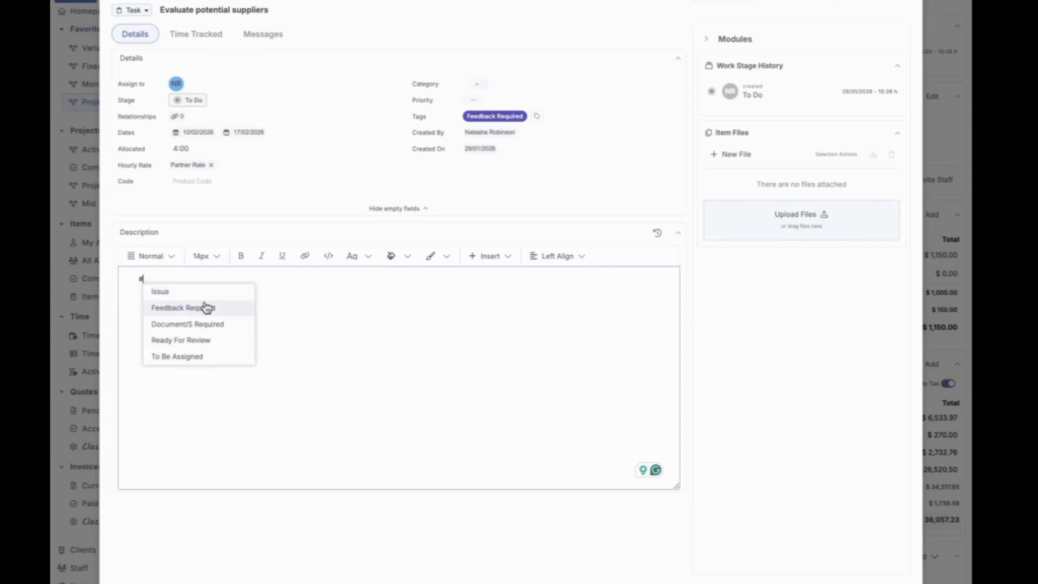
click(234, 356)
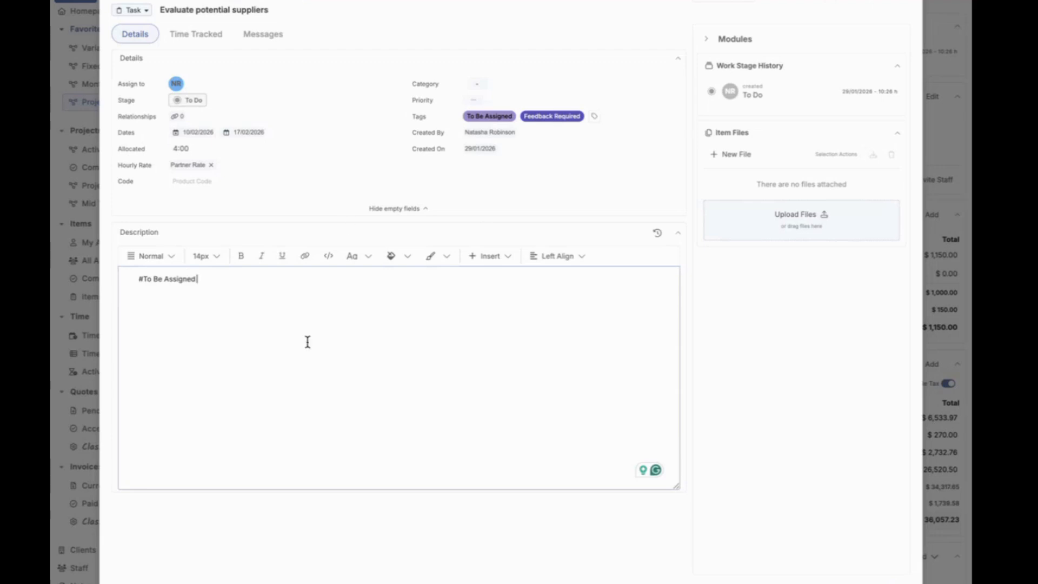
text(#)
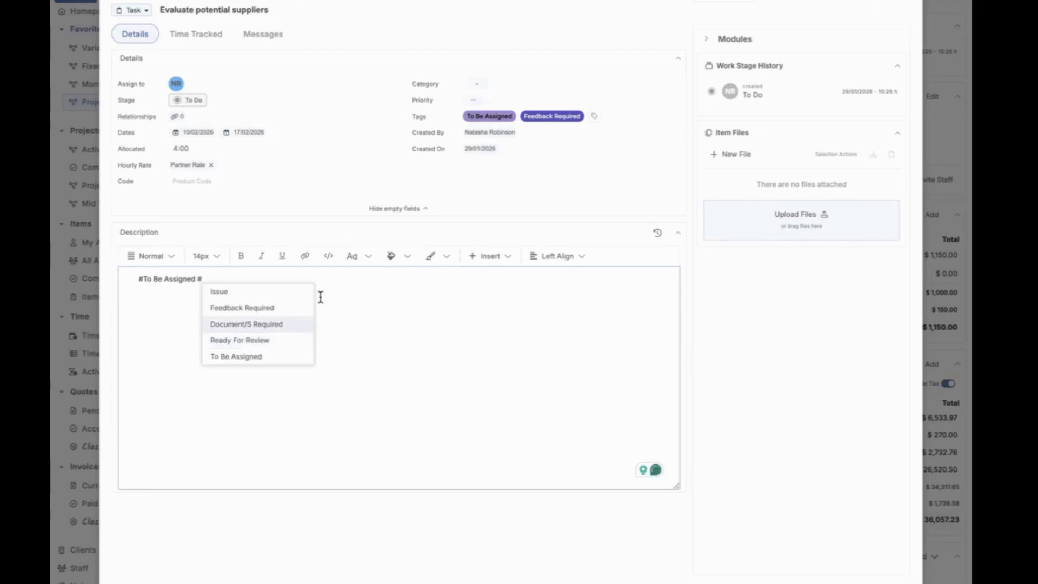
click(274, 326)
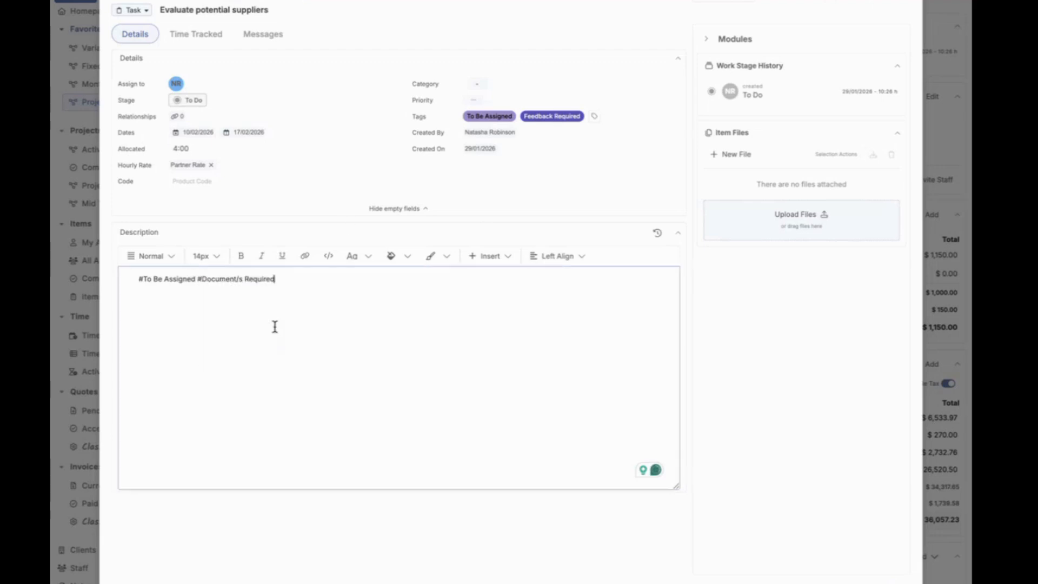
key(Return)
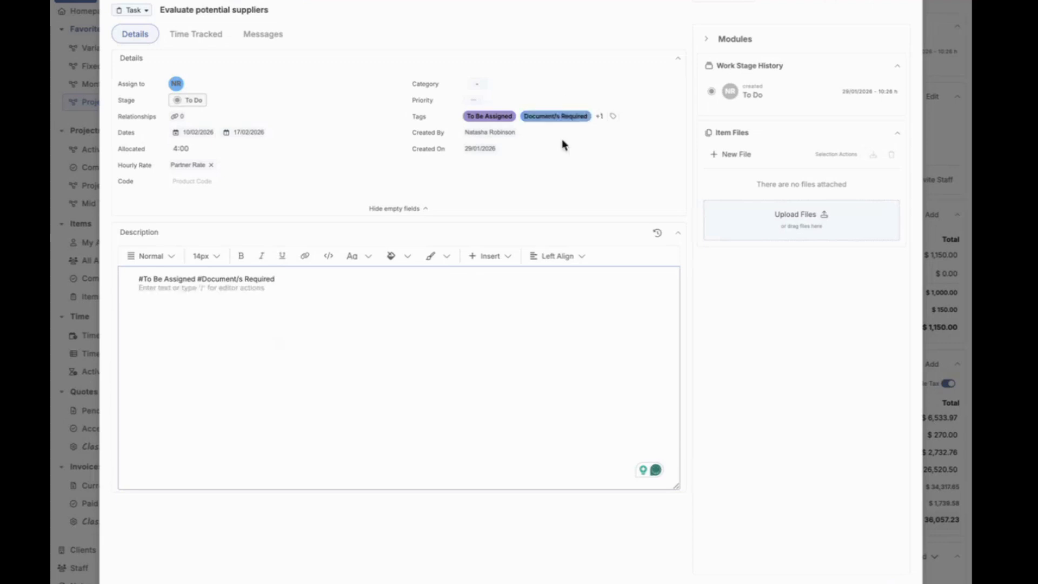
Step: Remove the Document/s Required tag from the item by adding its ! reference on a new line of the description
key(Return)
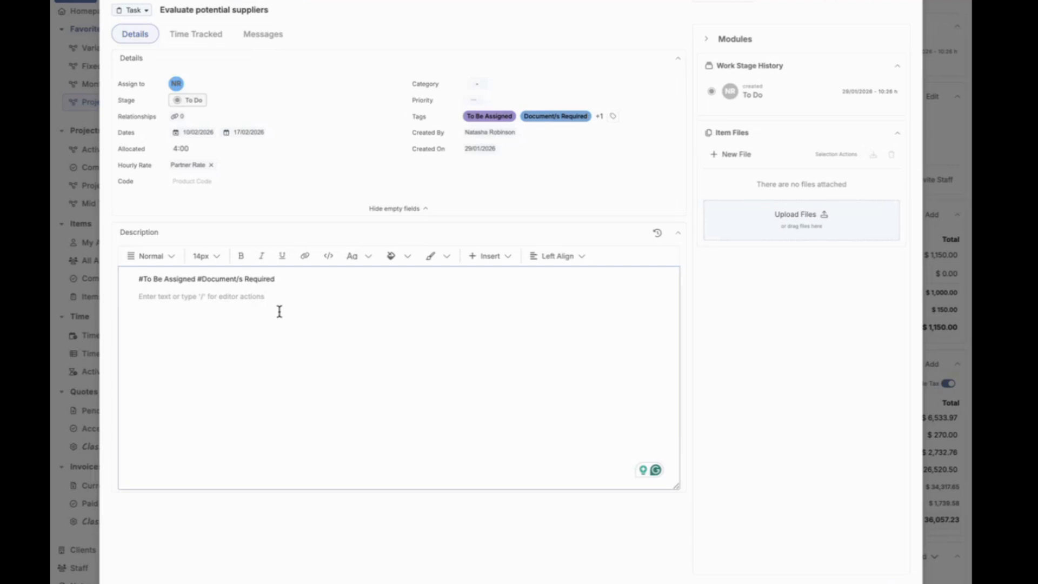
text(#)
key(BackSpace)
text(!)
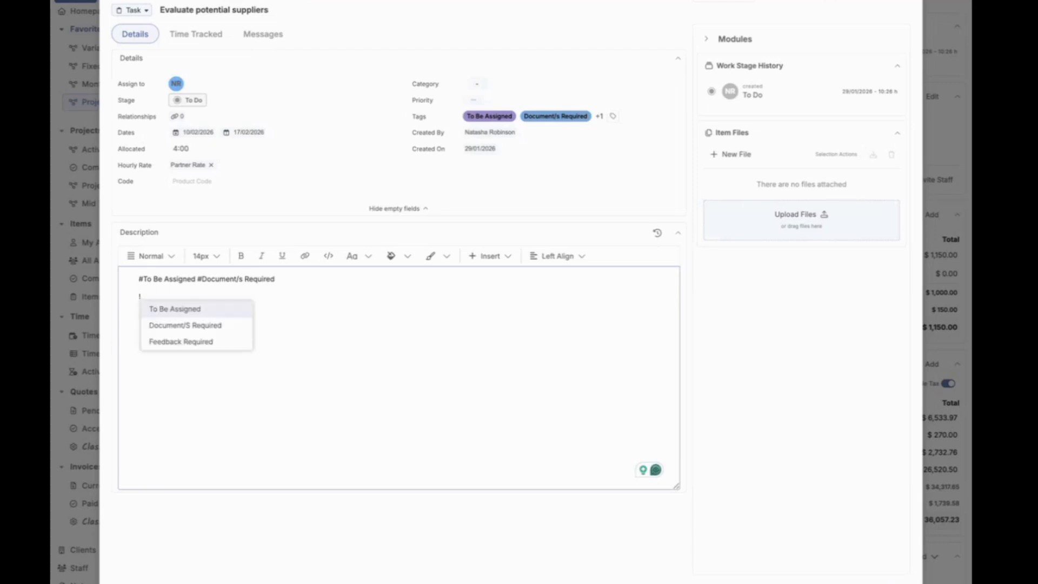
click(232, 326)
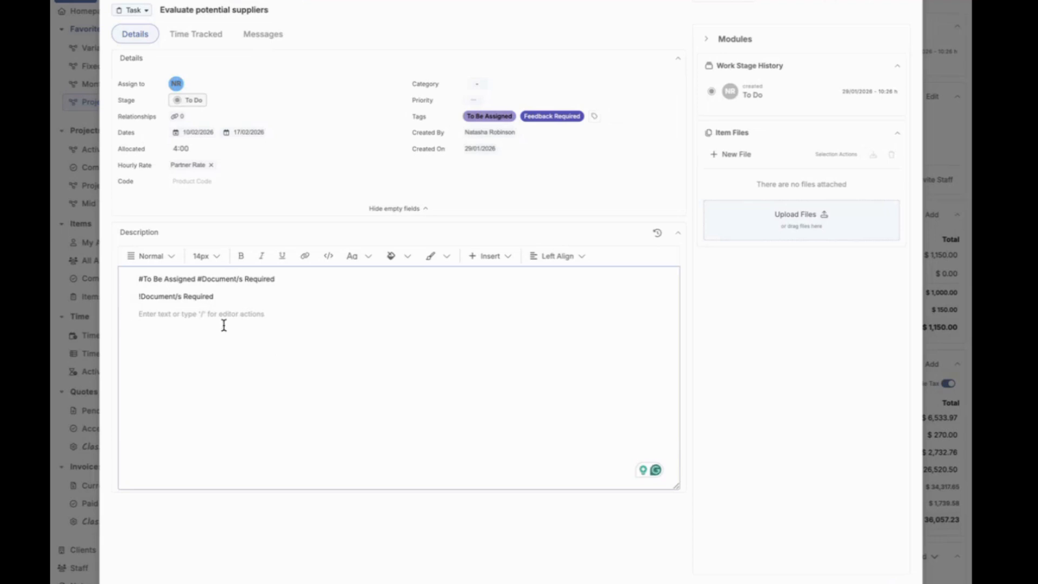
Step: View the message composer of the Evaluate potential suppliers item, and return to the item's details
click(258, 49)
click(264, 36)
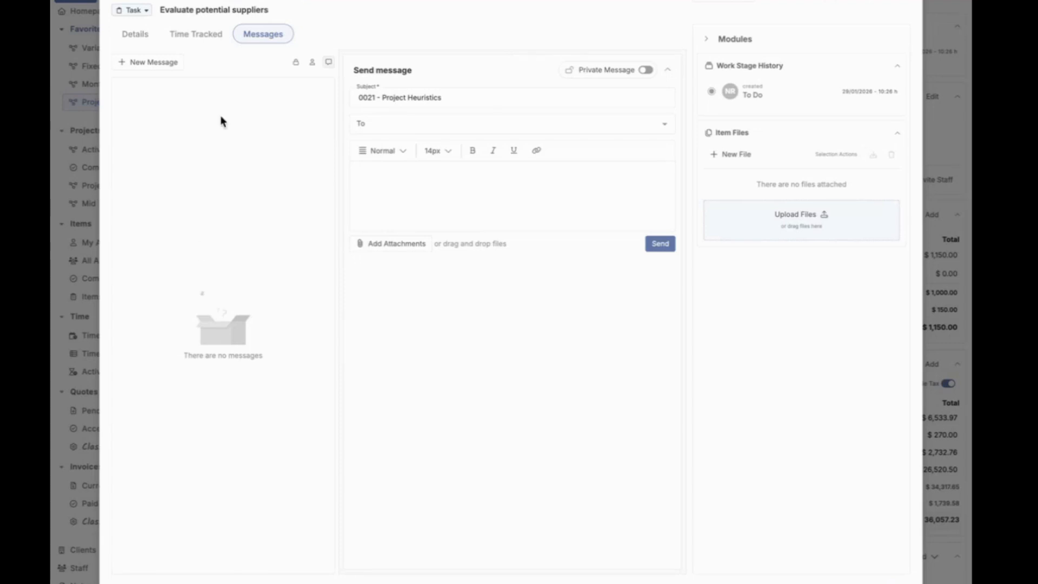
click(135, 34)
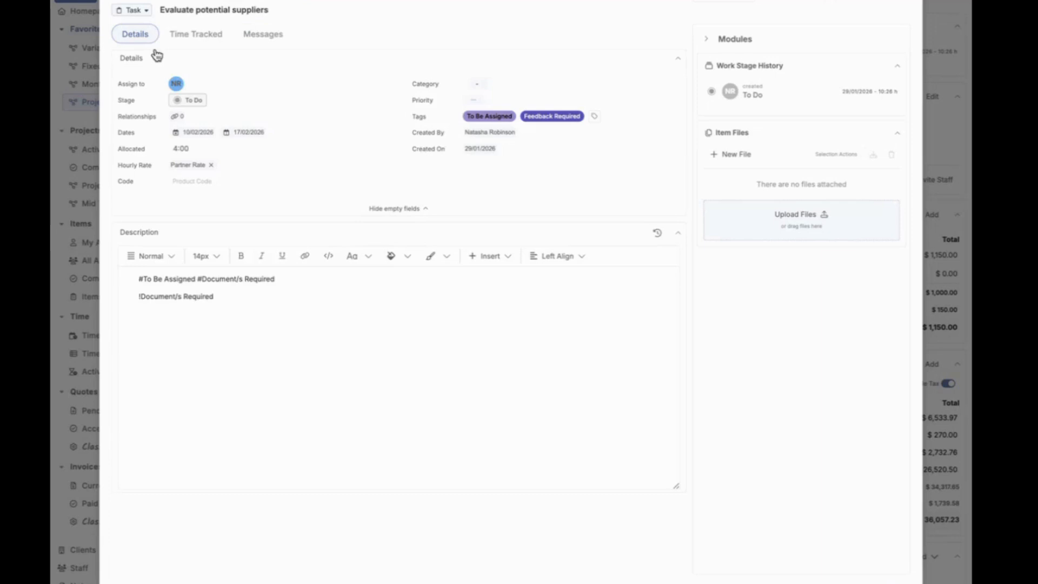
Step: Clear all tag references from the item's description, and close the item
drag(285, 294, 117, 288)
click(116, 287)
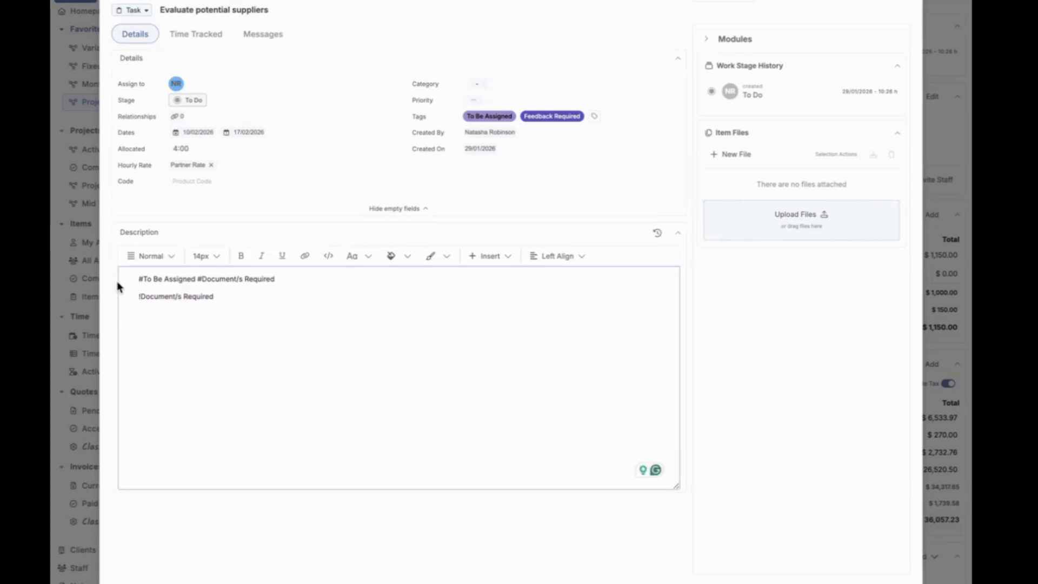
drag(232, 310, 105, 262)
click(105, 262)
drag(314, 295, 133, 279)
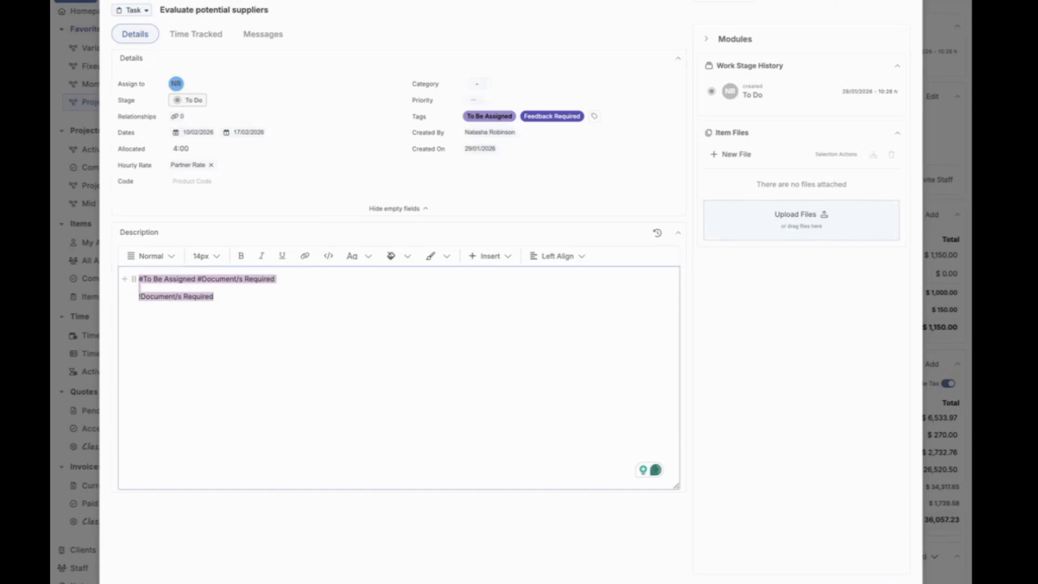
key(BackSpace)
click(522, 1)
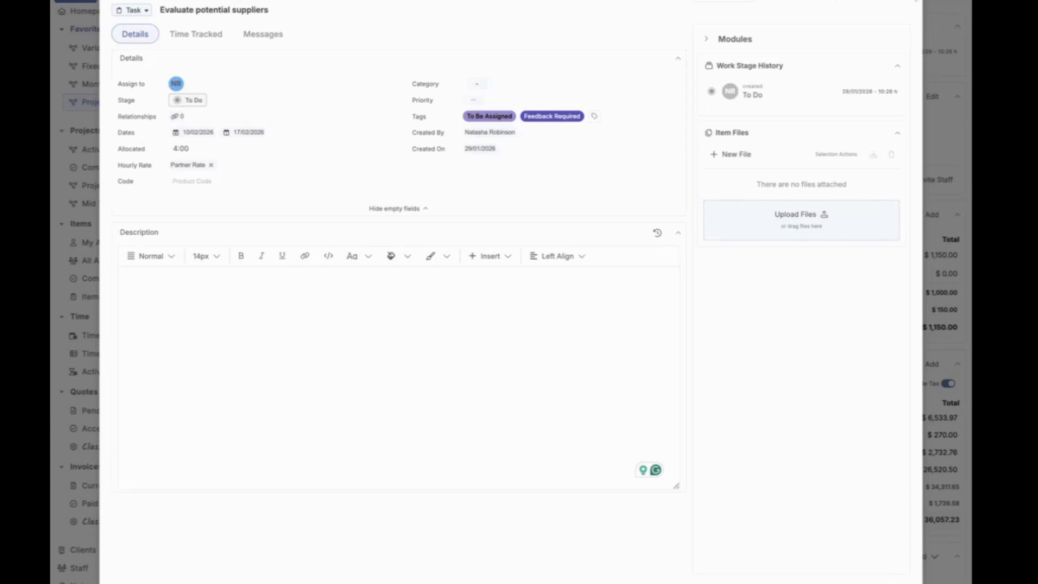
click(913, 5)
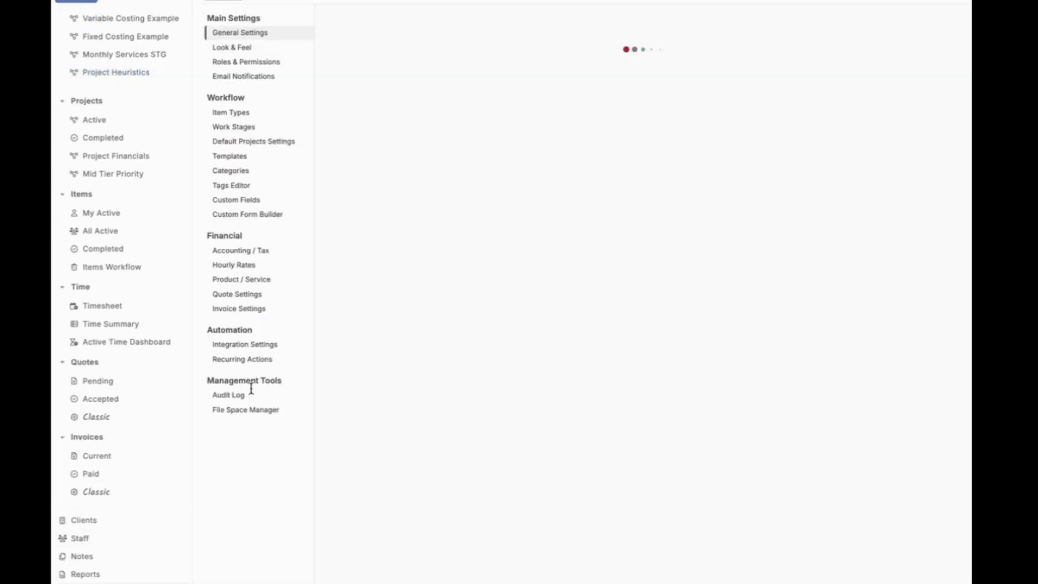
Step: Open the File Space Manager in the settings and examine its search, field and additional options for uploaded files
click(254, 411)
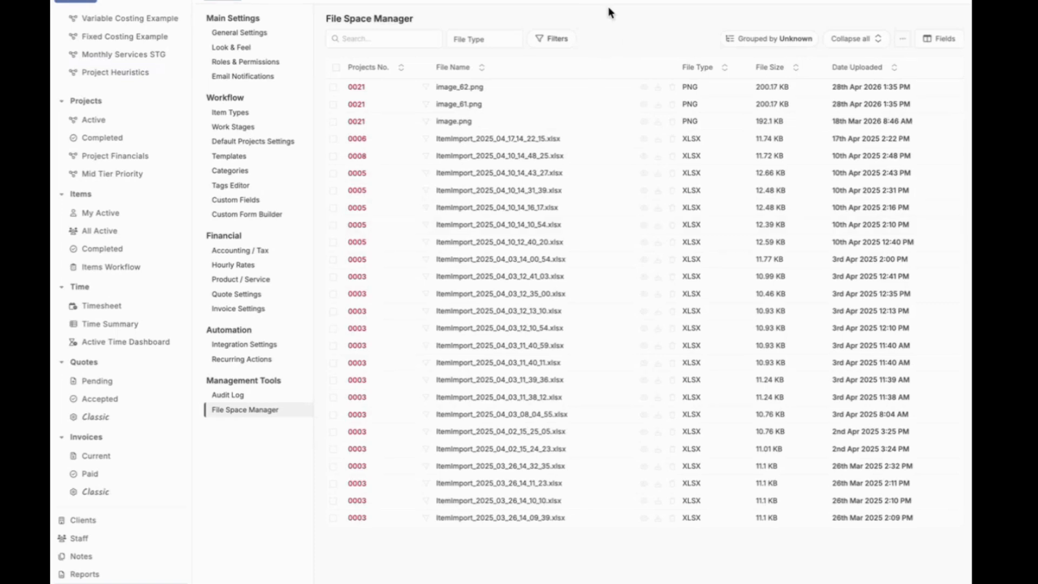
click(365, 42)
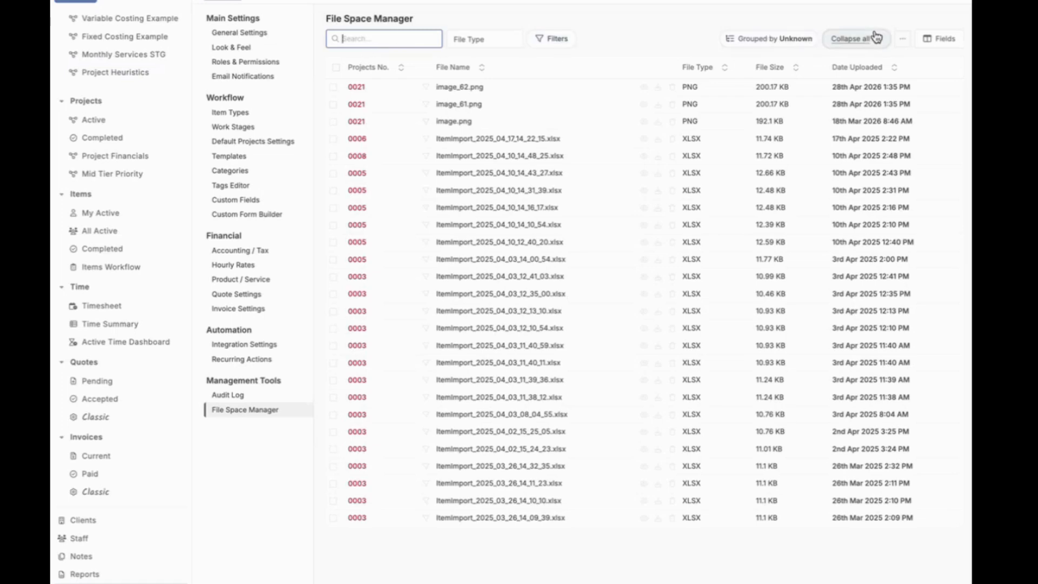
click(929, 40)
click(835, 5)
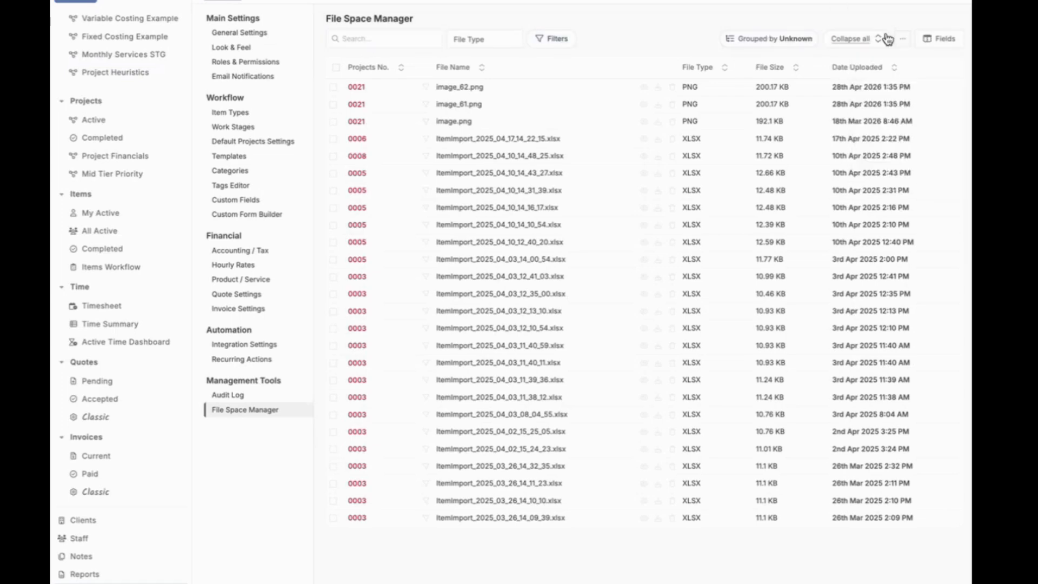
click(918, 42)
click(904, 42)
click(881, 9)
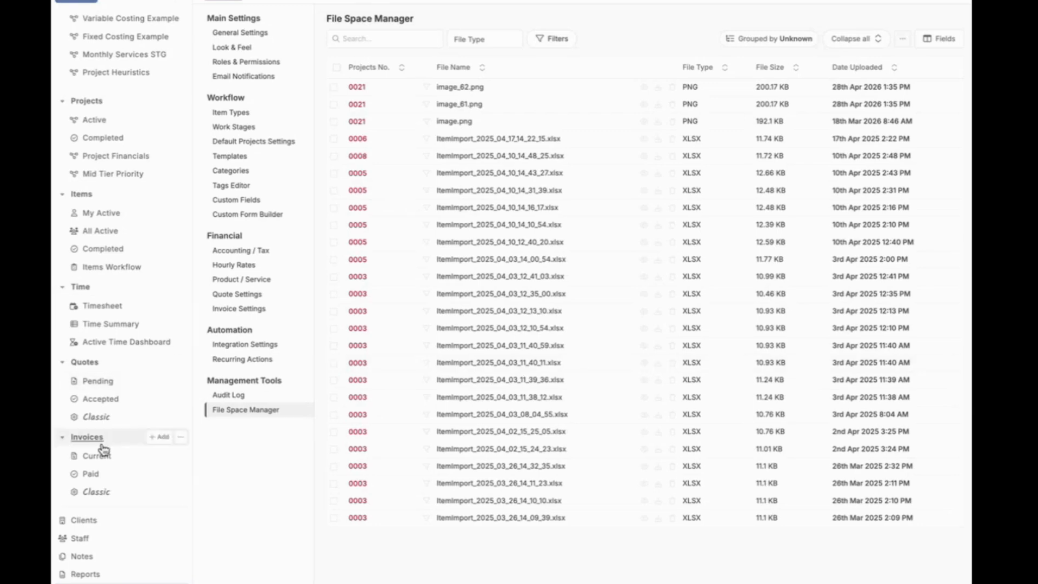
Step: Open the client list, view the details and title/position field of Gyrotek's main contact, and close the contact
click(86, 519)
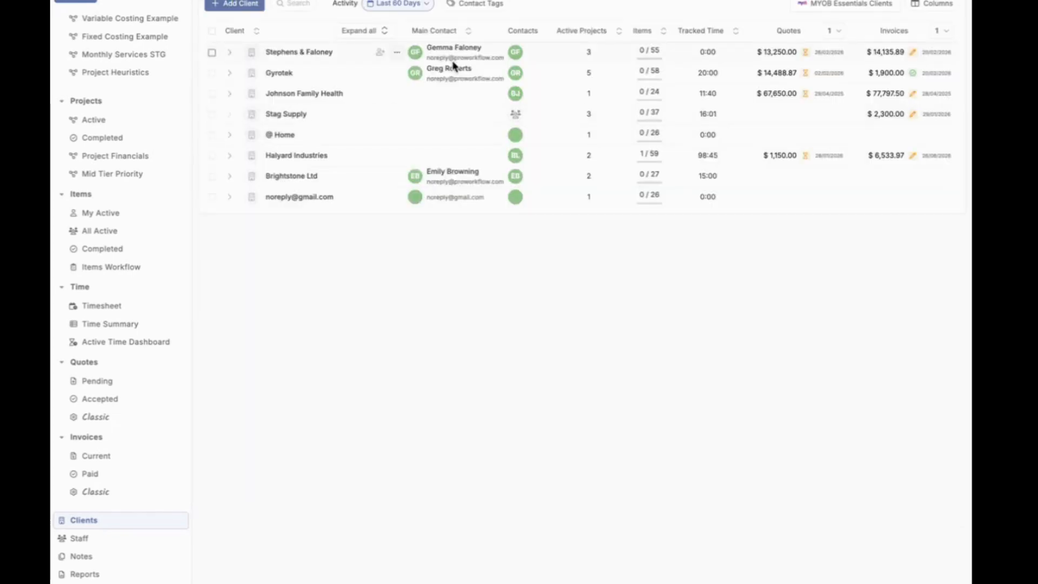
click(449, 69)
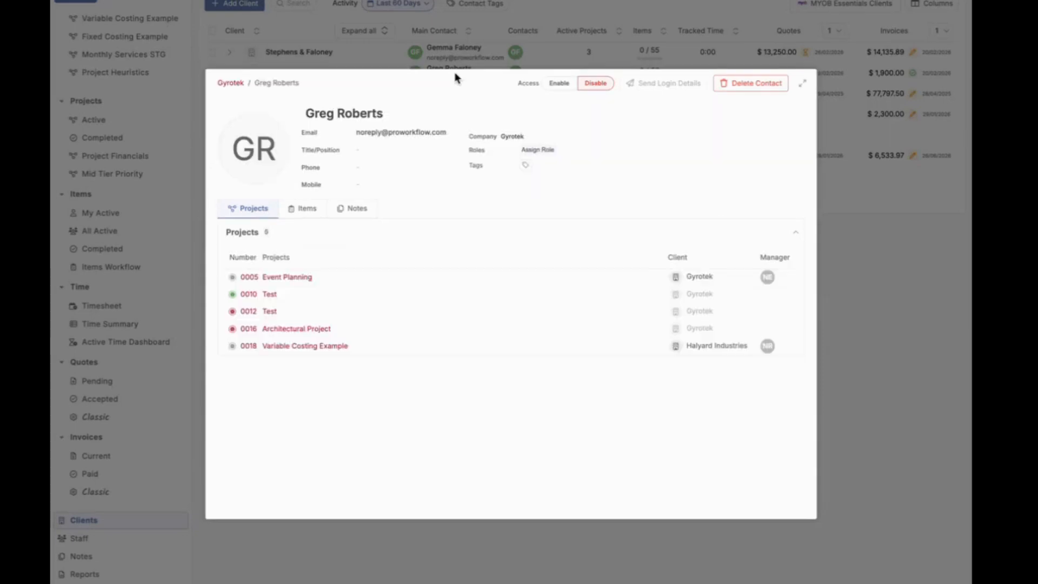
click(363, 154)
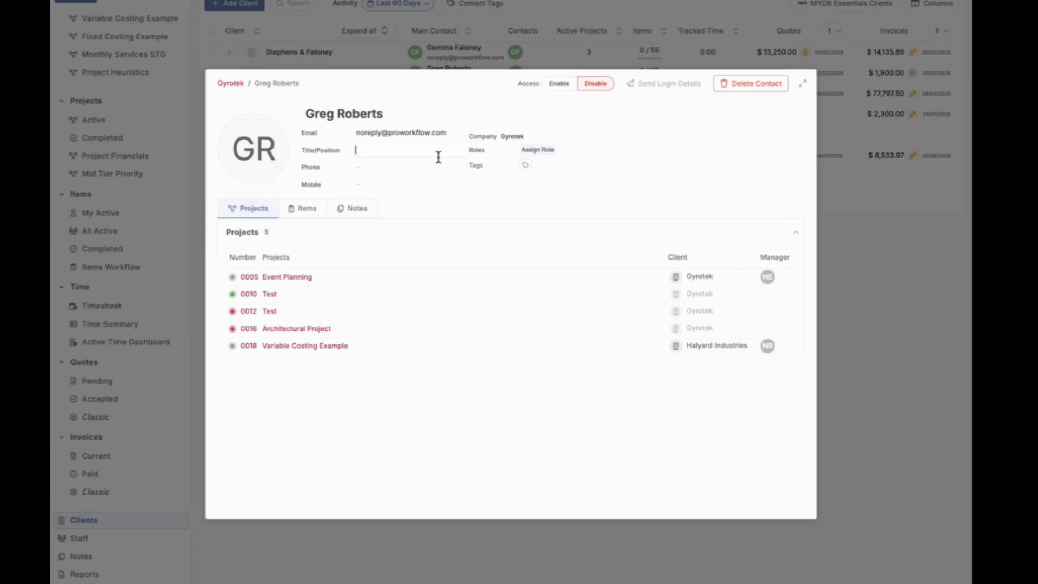
click(659, 187)
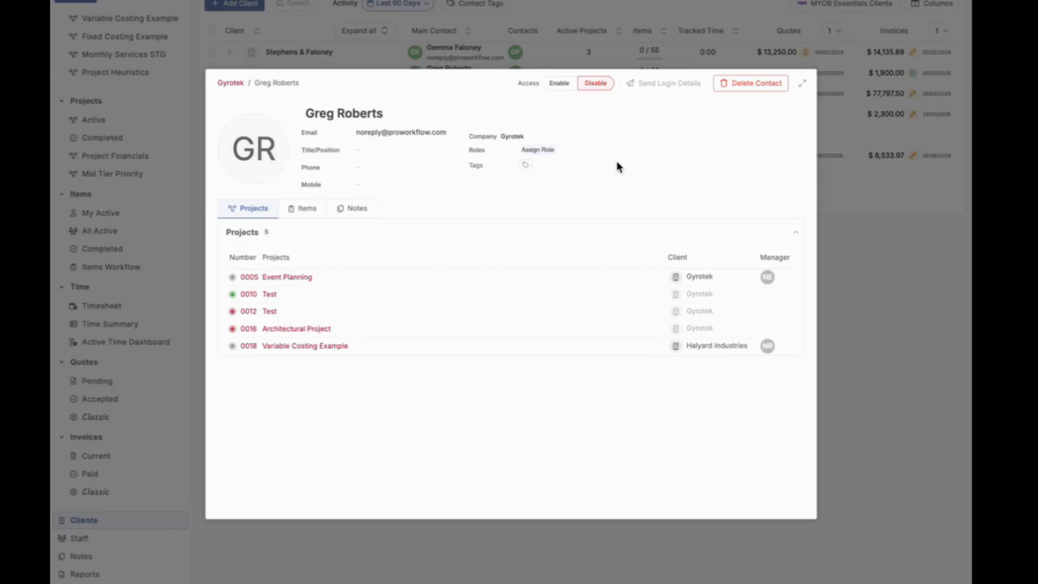
click(724, 16)
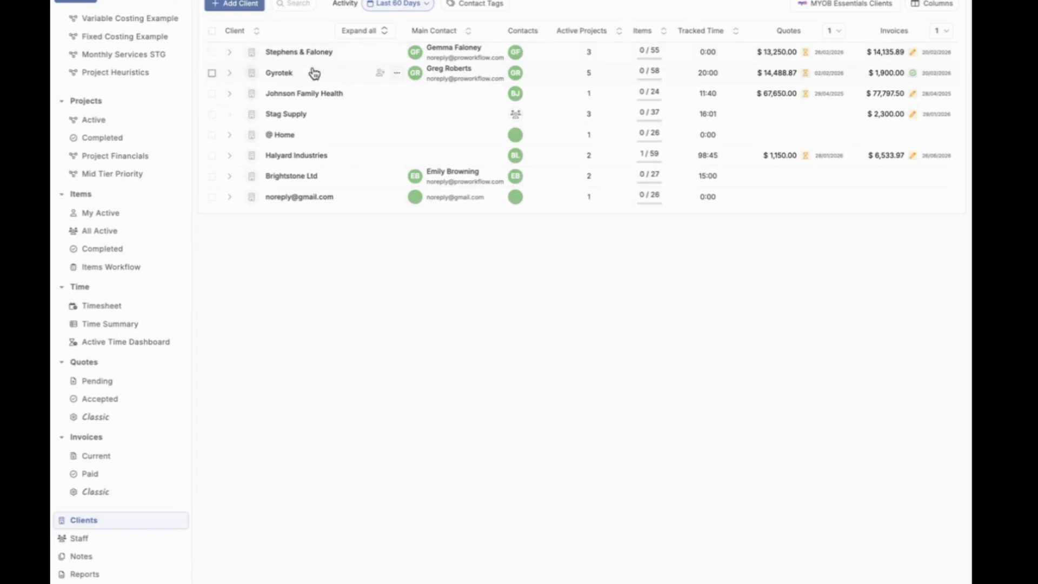
Step: View the contact tag options for the client Stephens & Faloney, and open the client's record
click(399, 51)
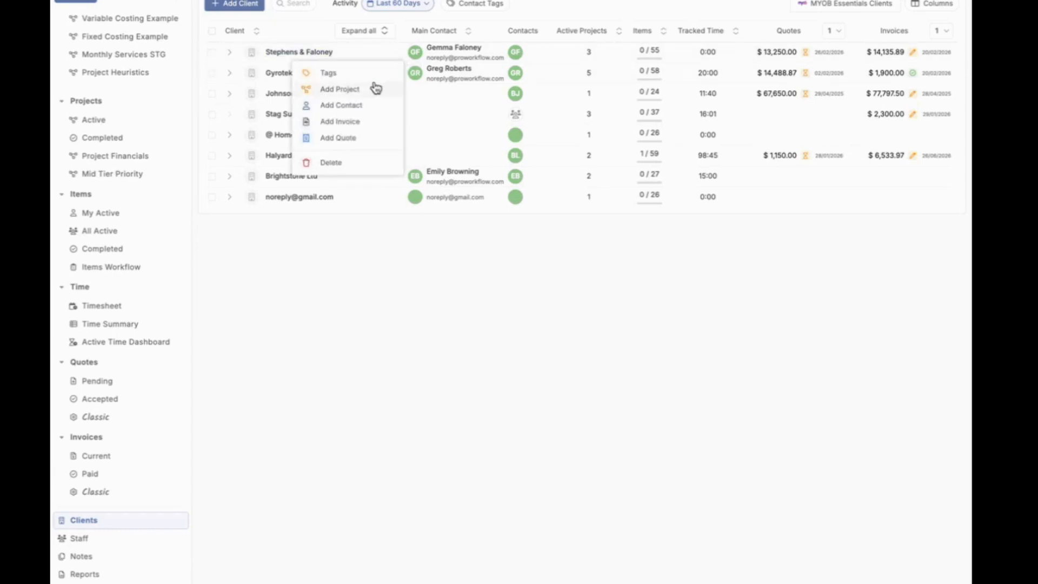
click(373, 76)
click(465, 55)
click(471, 49)
click(521, 51)
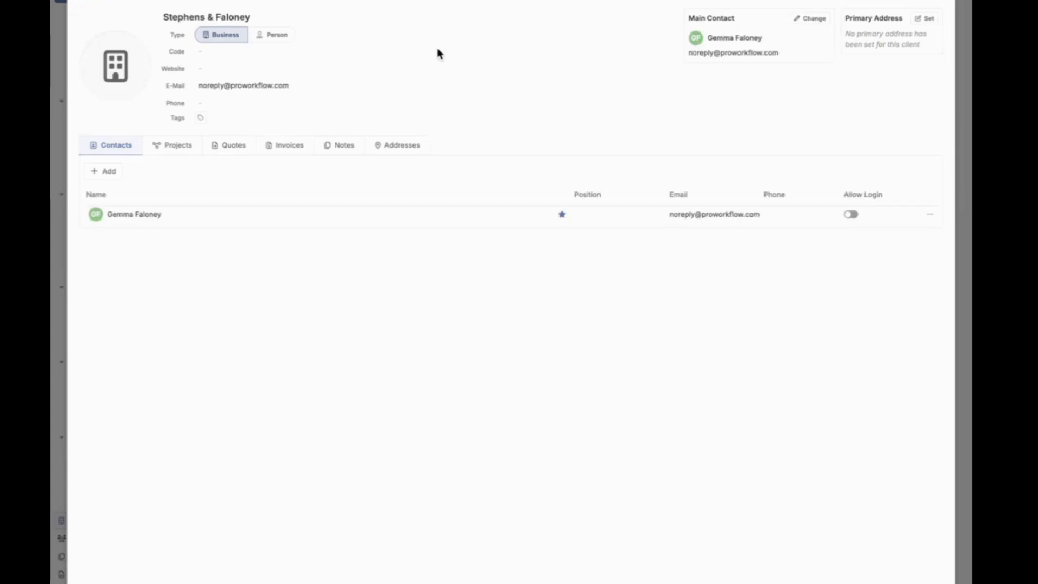
Step: Check the tag options in the record of Stephens & Faloney's contact, and return to the client list
click(136, 216)
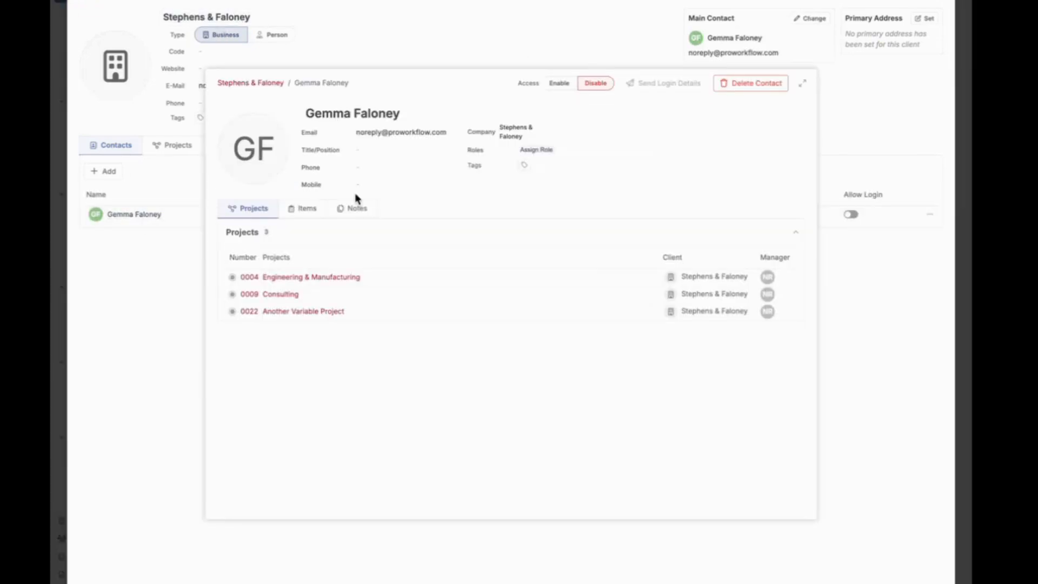
click(524, 165)
click(692, 131)
click(943, 3)
click(511, 58)
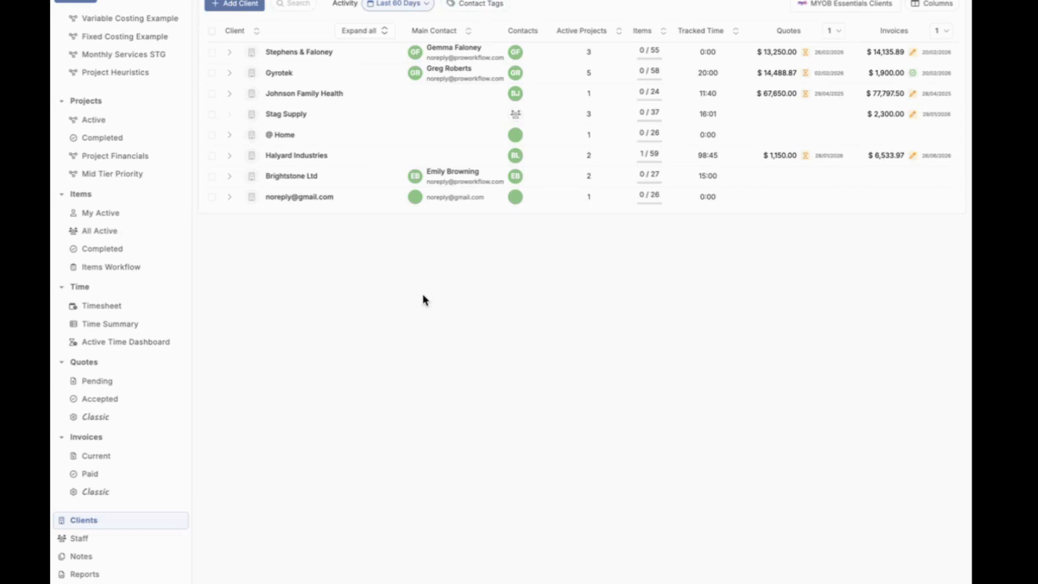
Step: Filter the active projects by the contact tag Vendor
click(116, 123)
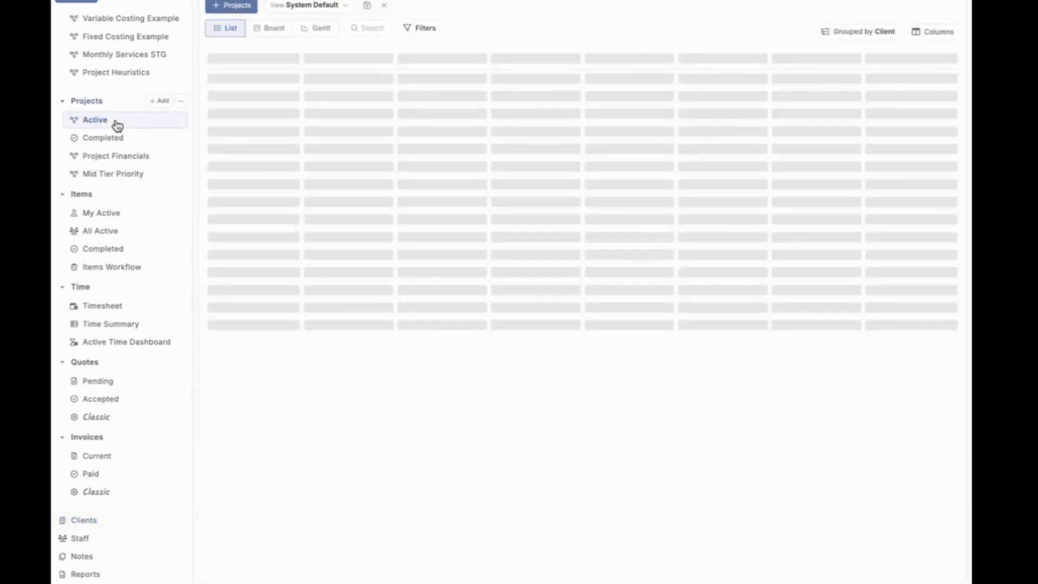
click(424, 28)
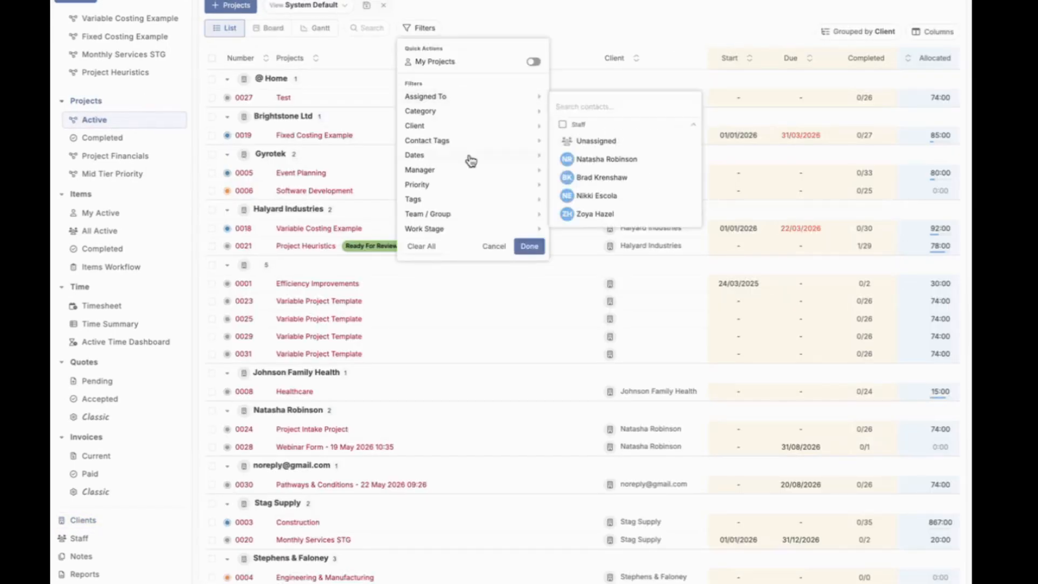
mouse_move(514, 143)
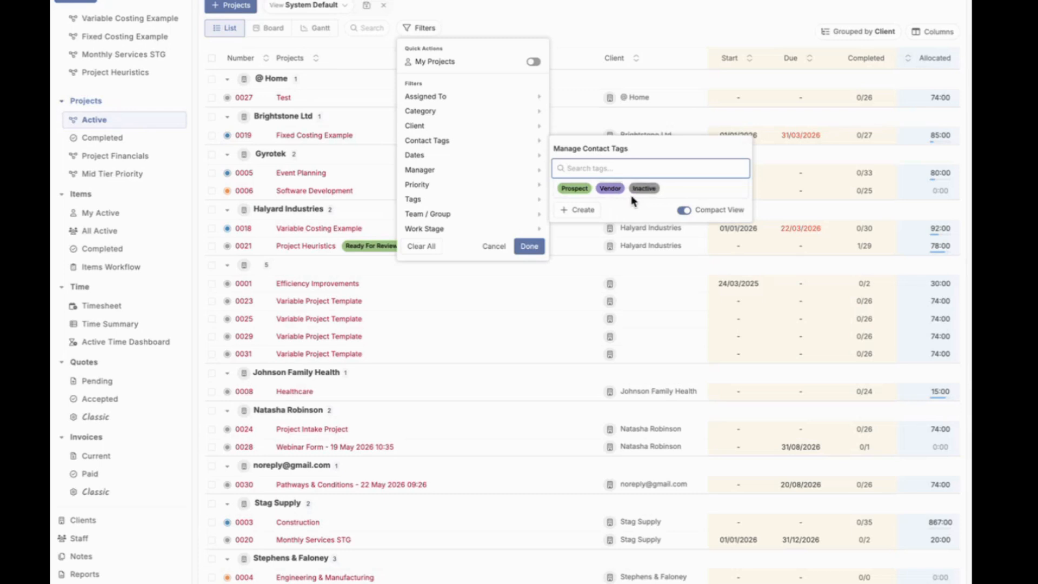
click(613, 187)
click(628, 14)
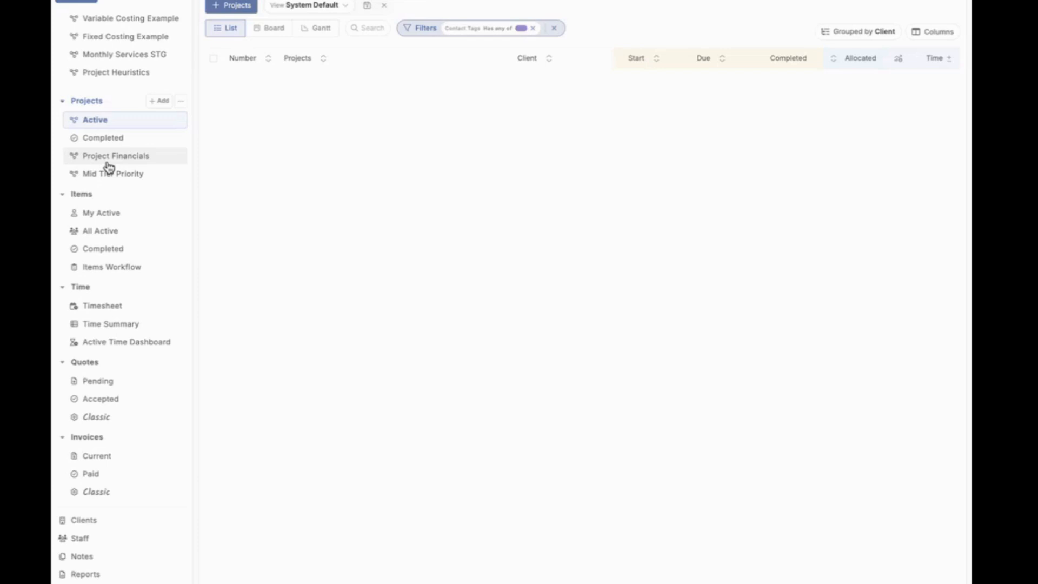
Step: Remove the contact tag filter from the active projects list
scroll(124, 181, up, 2)
scroll(124, 181, down, 2)
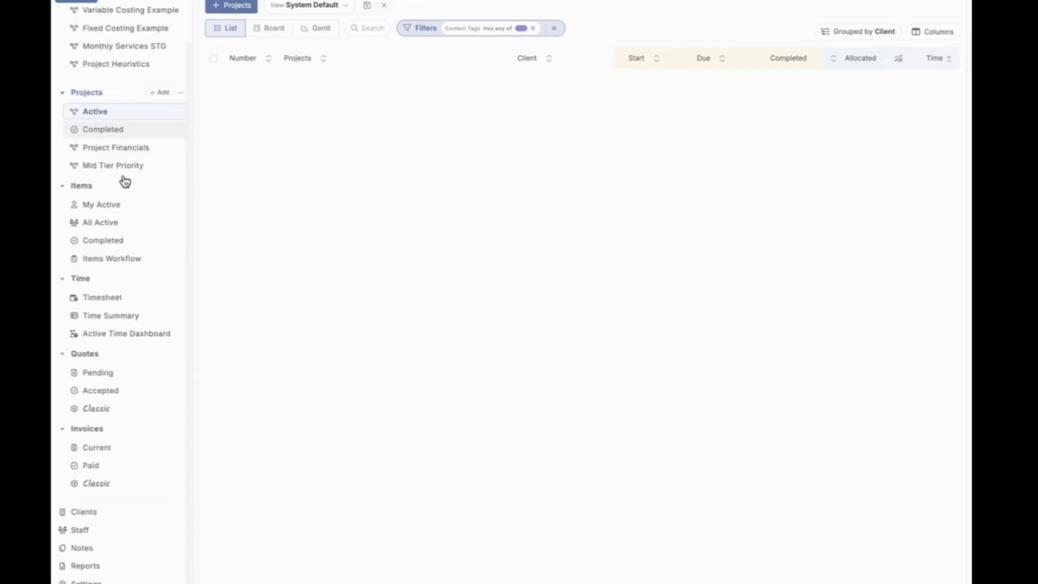
scroll(125, 200, up, 2)
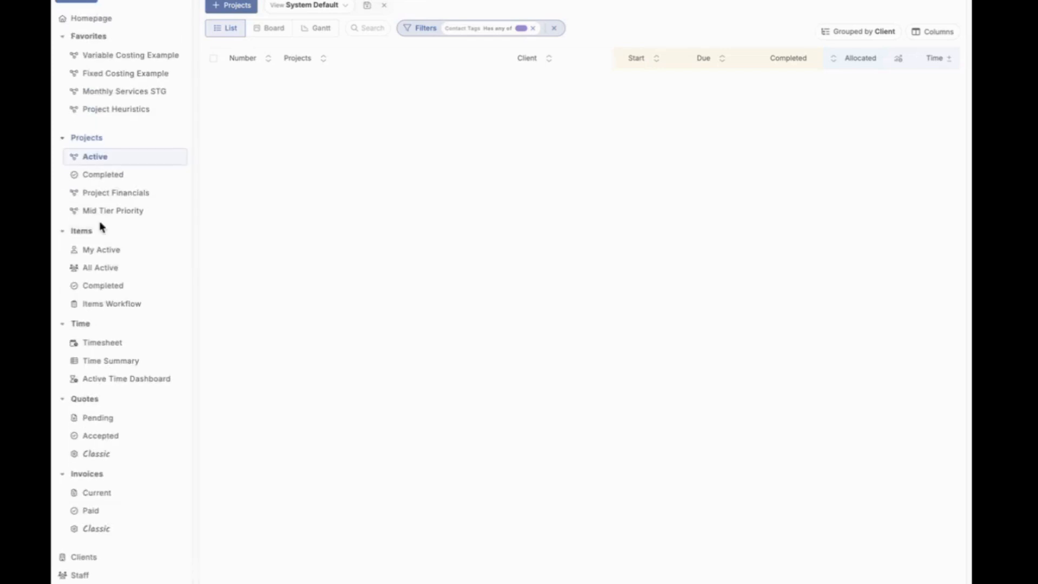
click(532, 28)
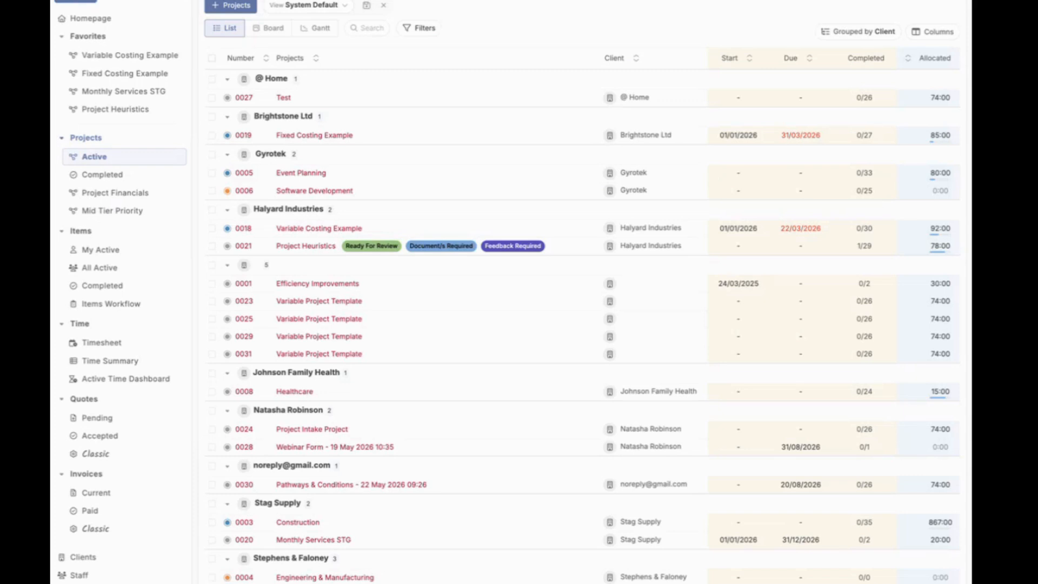
Step: Set the timesheet's colour grouping to Billable Status, and close the timesheet settings
click(115, 343)
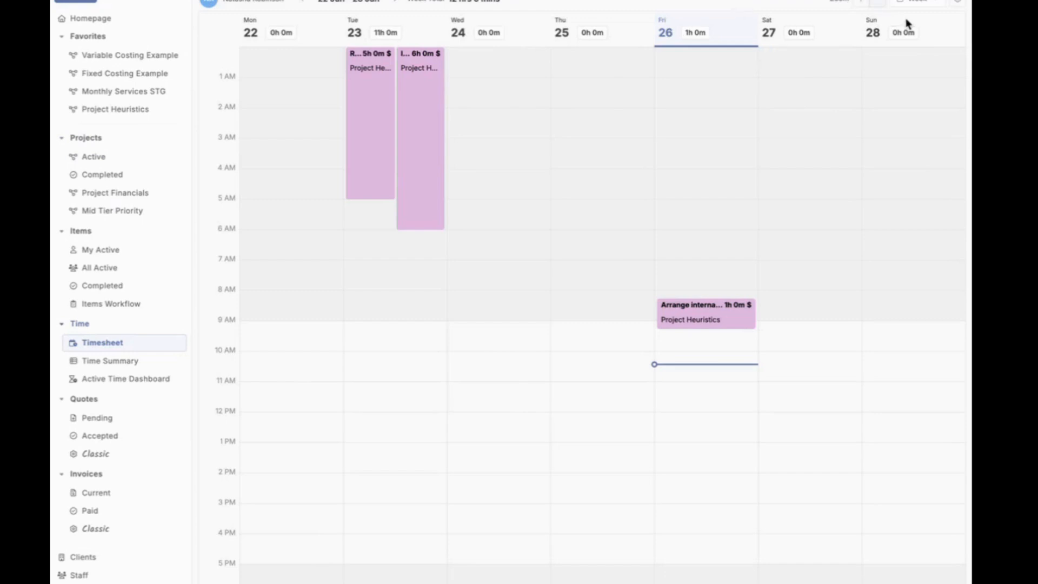
click(956, 3)
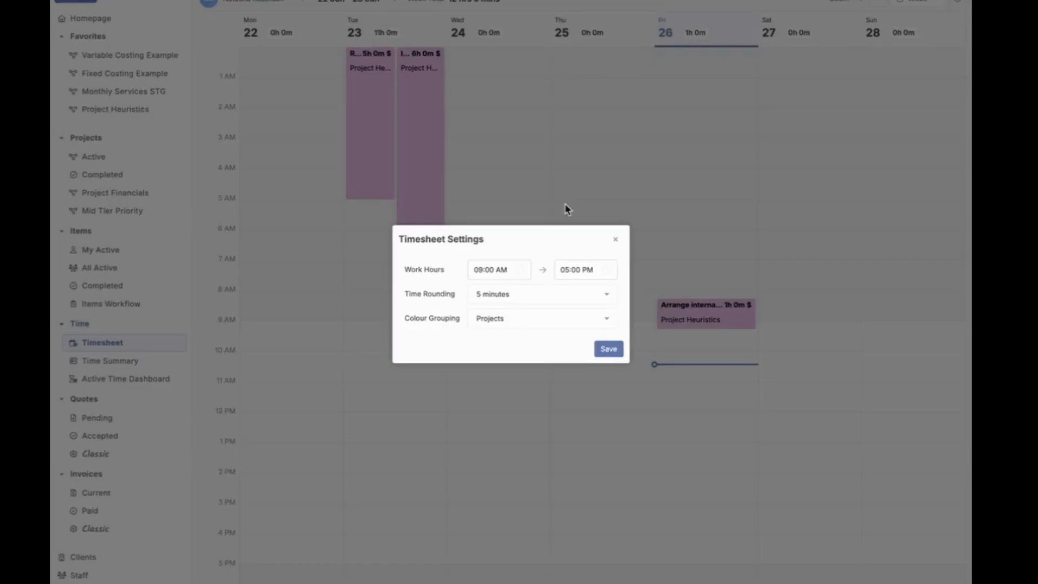
click(546, 319)
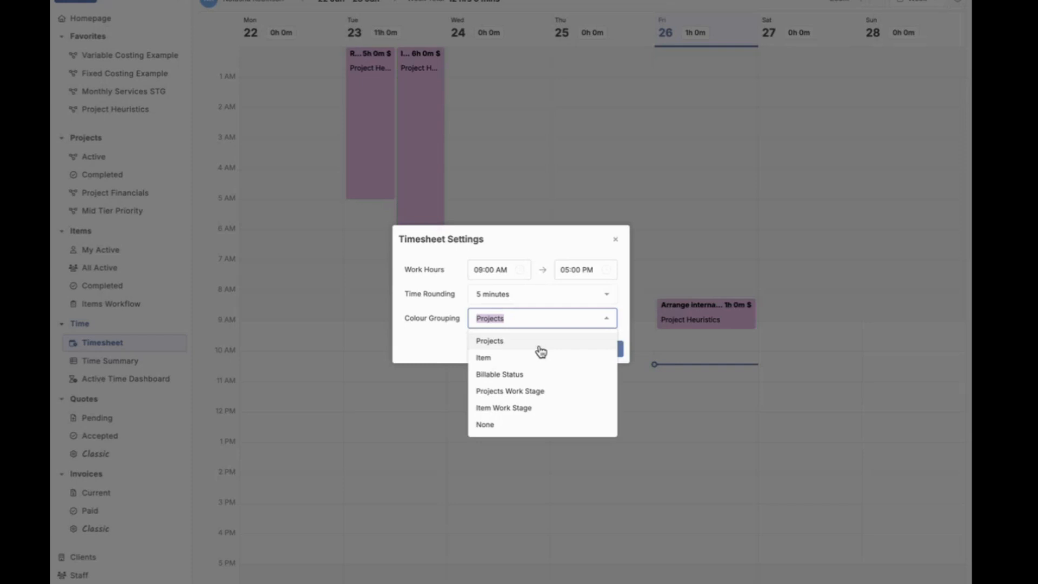
click(547, 377)
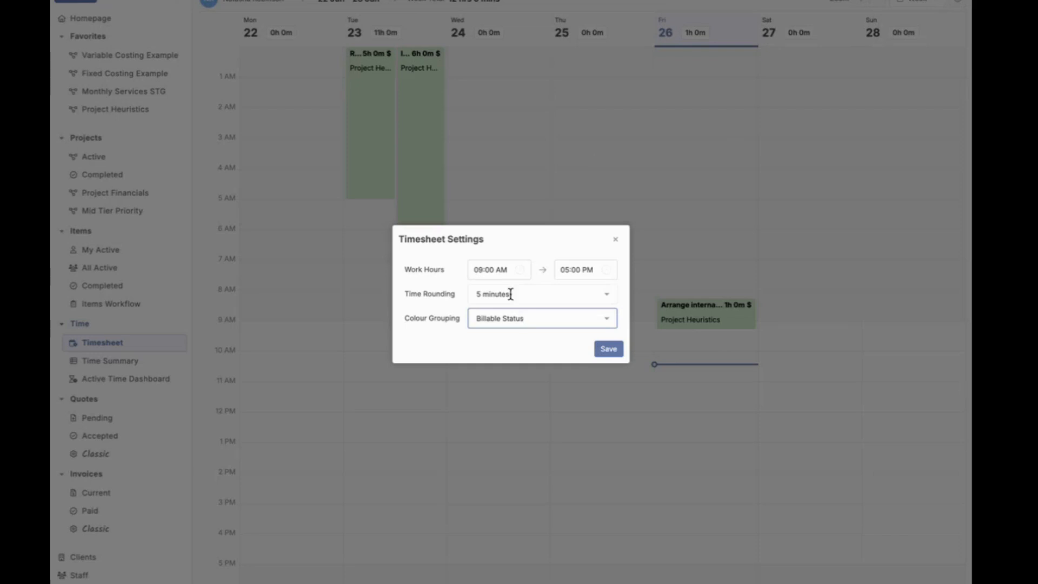
click(545, 318)
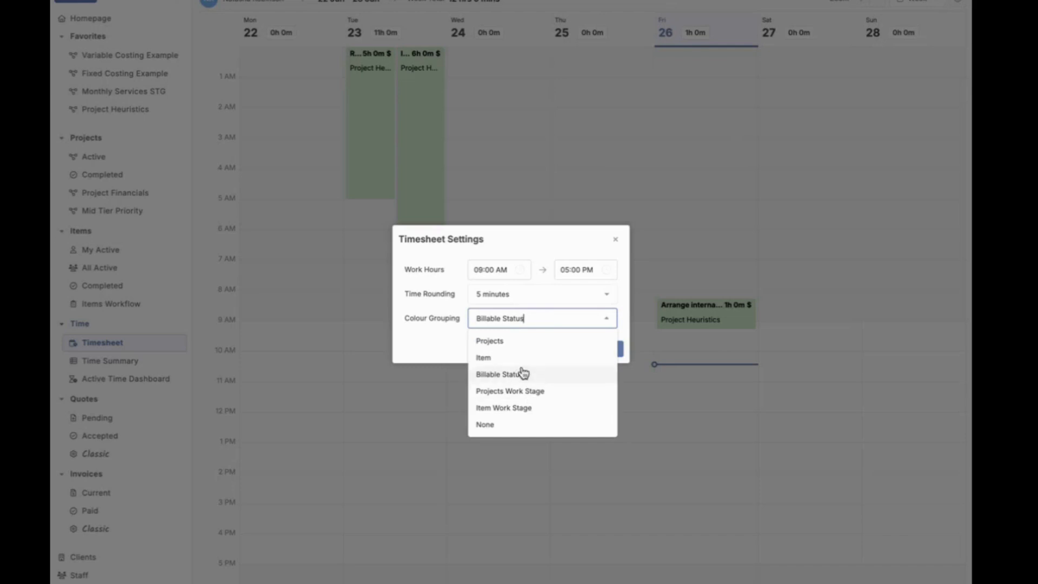
click(510, 173)
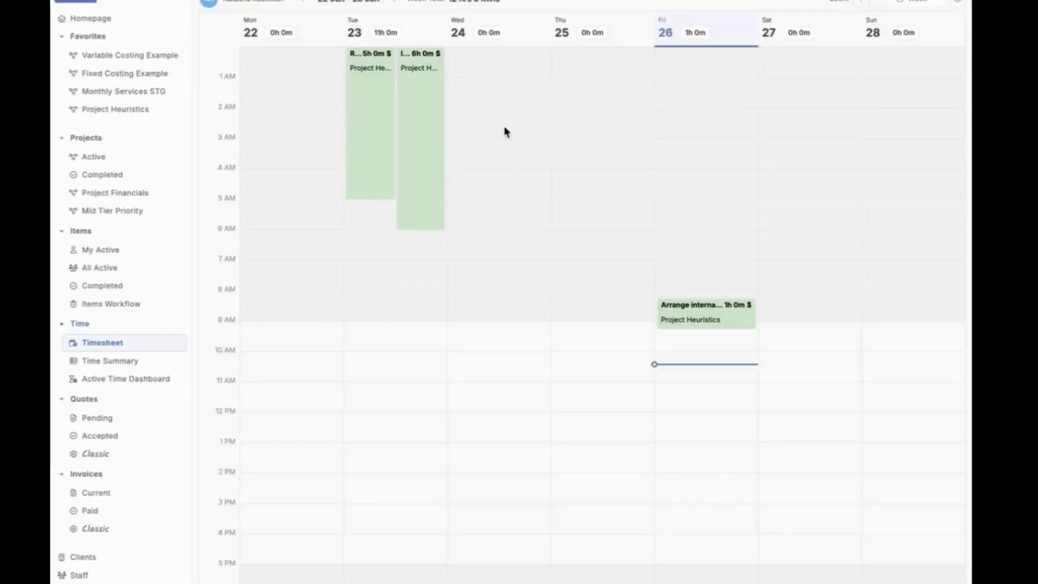
Step: Log time on Wednesday 24/06/2026 from 02:35 AM to 05:30 AM for Identify costcutting opportunities in Project Heuristics
drag(504, 127, 498, 212)
click(491, 265)
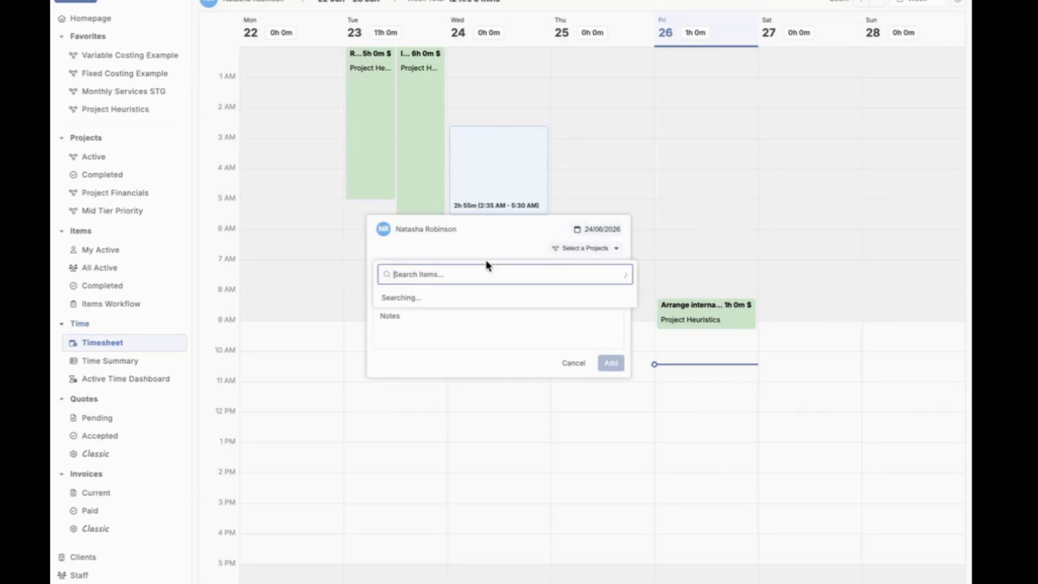
click(476, 302)
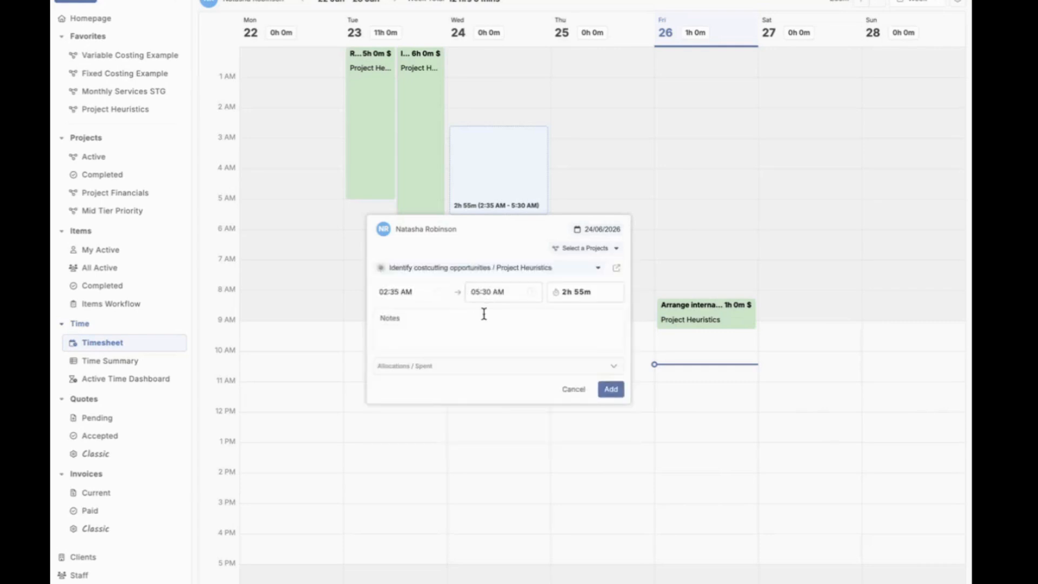
click(530, 366)
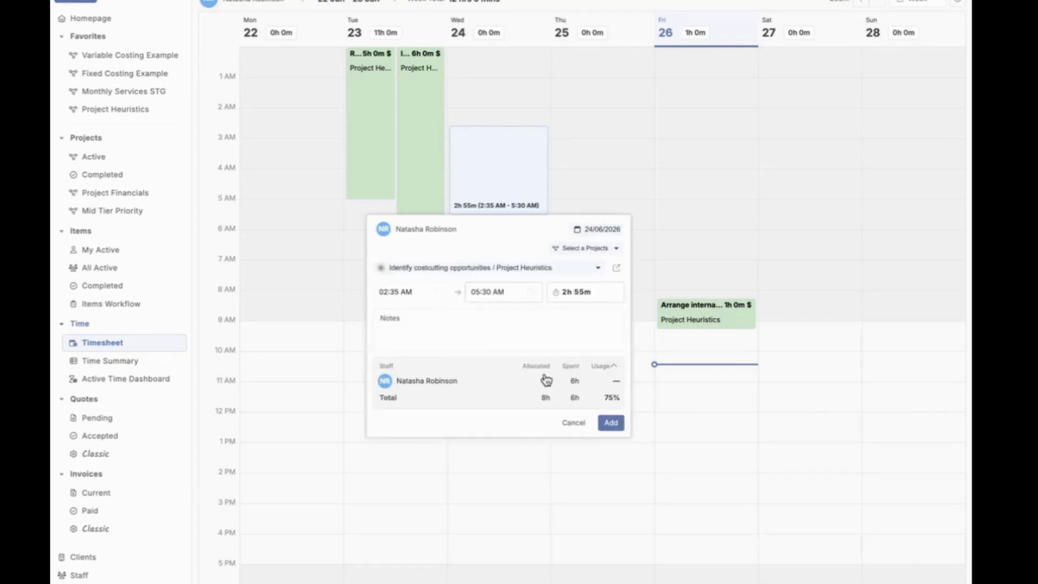
click(614, 420)
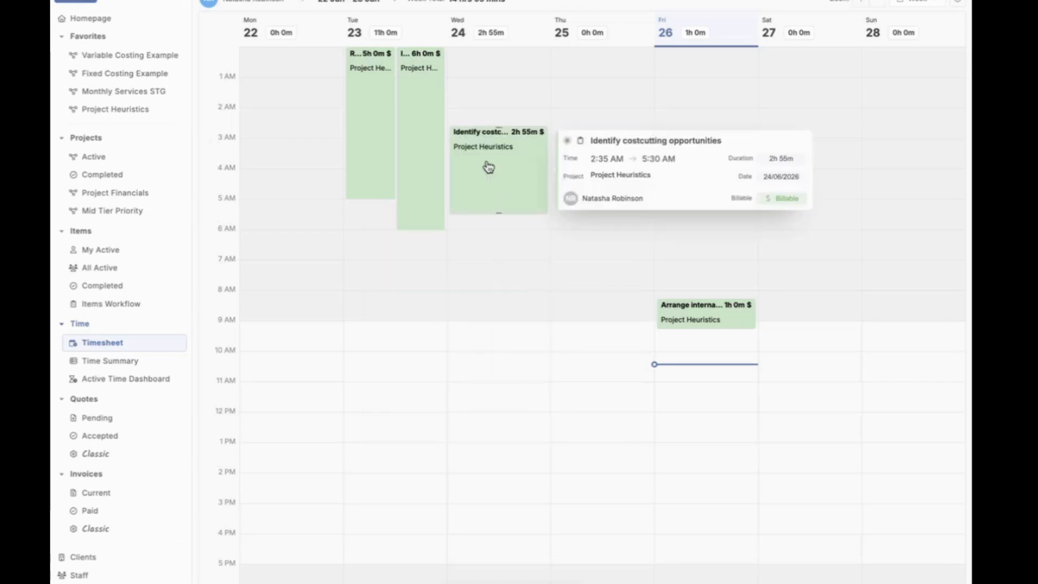
mouse_move(529, 169)
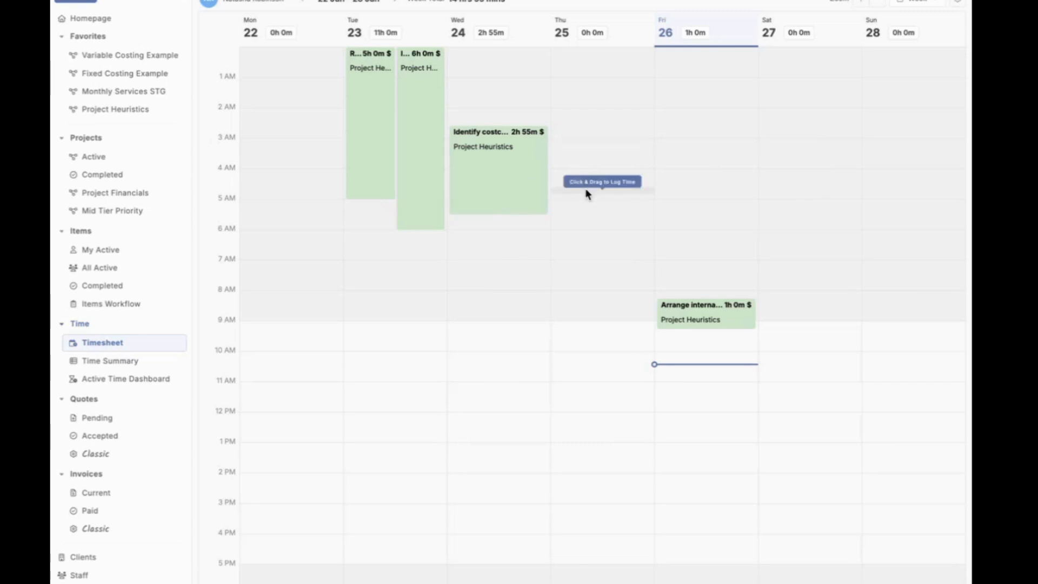
Step: Review the colour grouping options in the timesheet settings, and close the settings
click(962, 4)
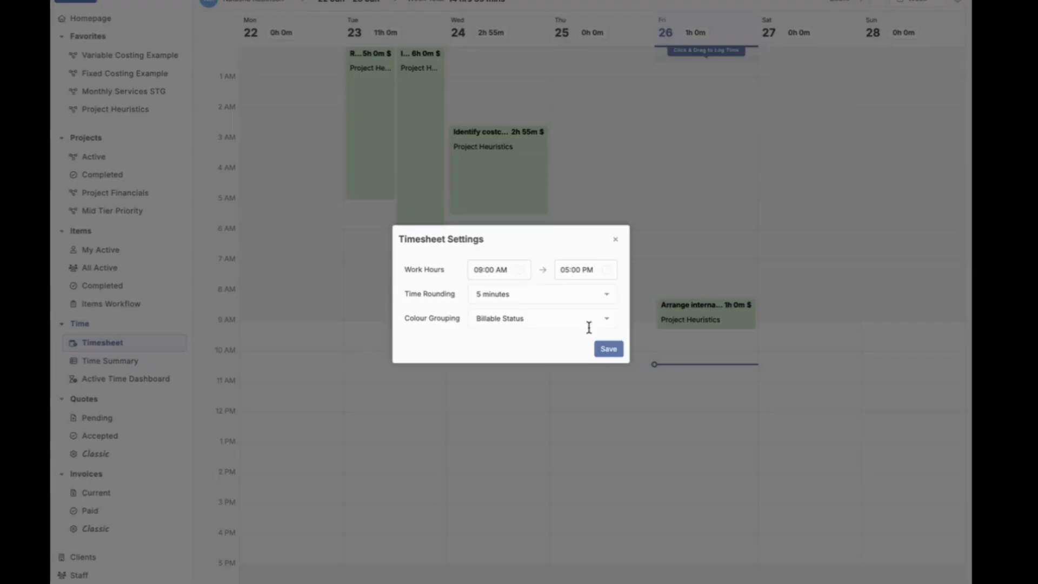
click(544, 317)
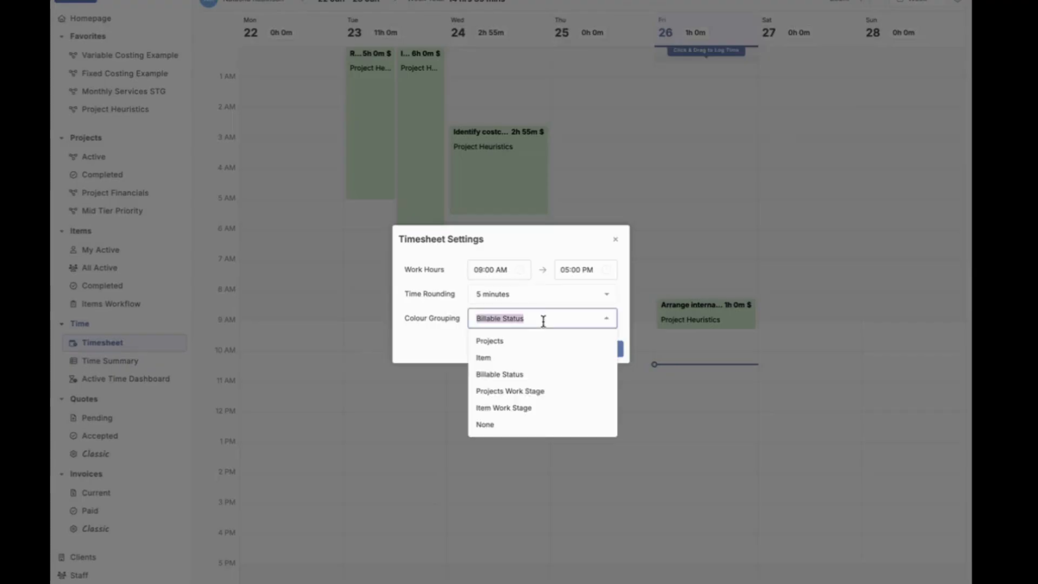
click(446, 361)
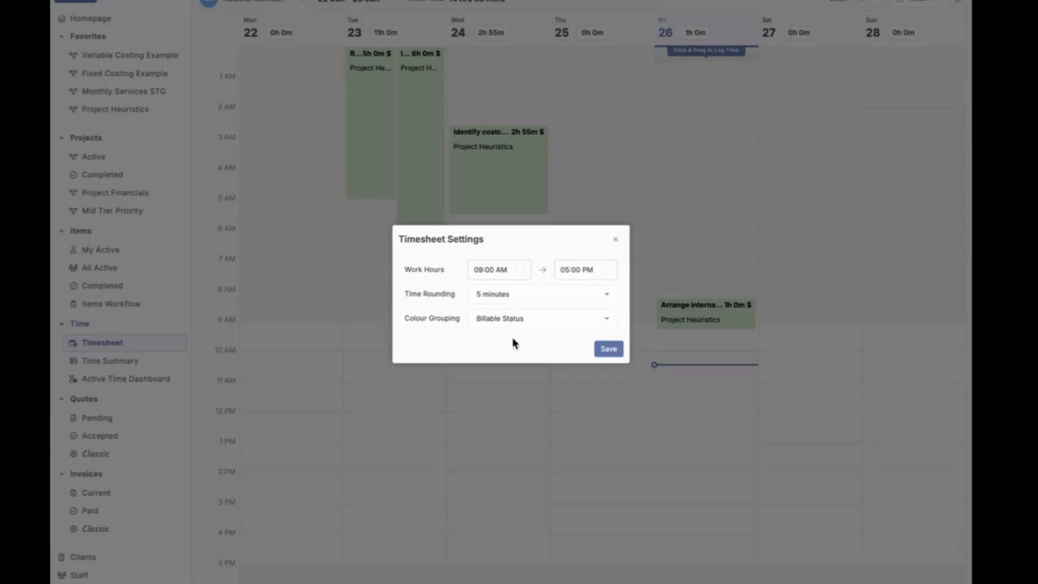
click(616, 239)
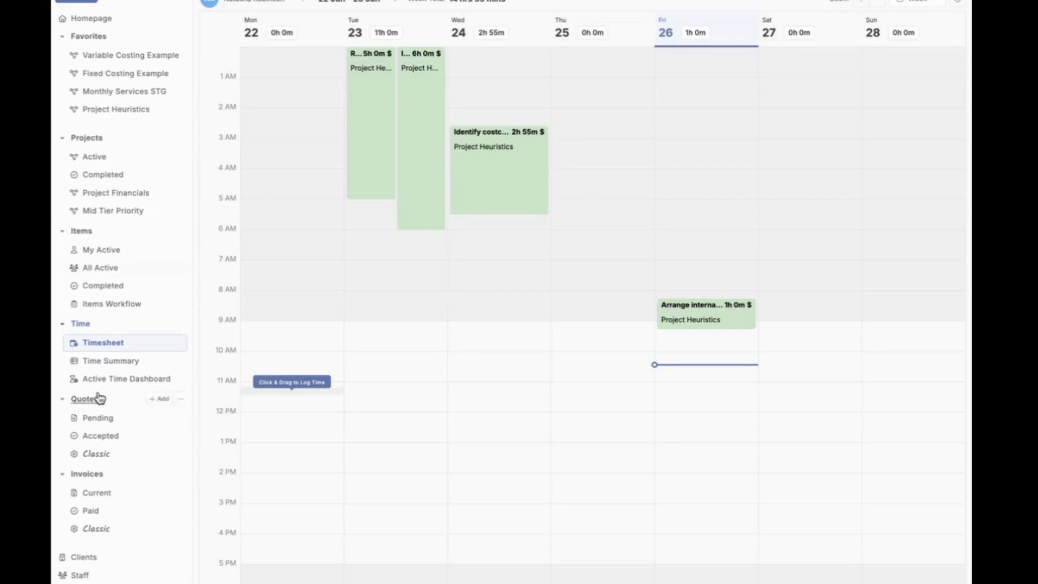
Step: Examine the Time reports available in the report library
scroll(99, 443, down, 2)
click(103, 577)
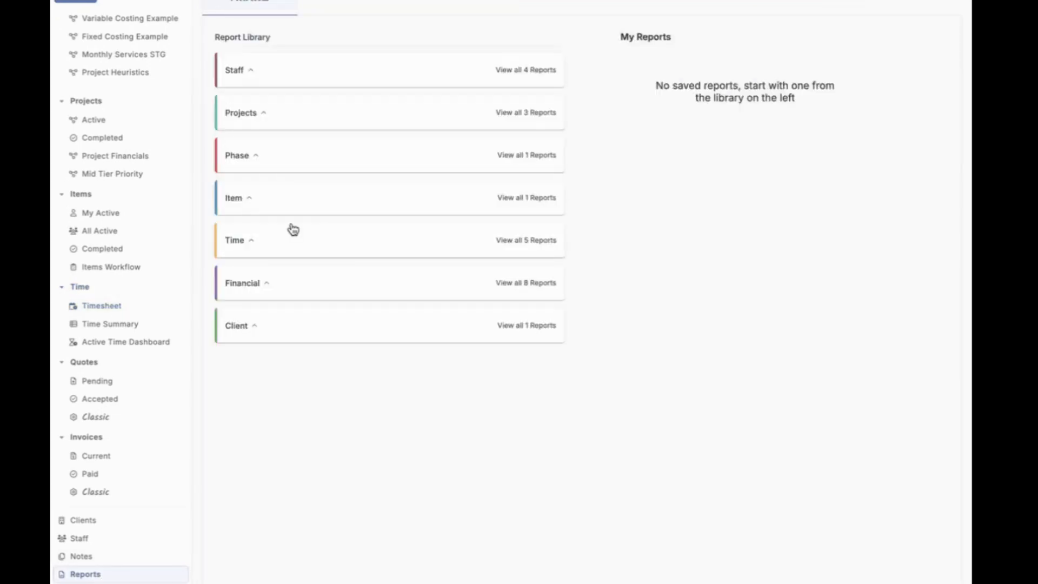
click(295, 231)
mouse_move(357, 290)
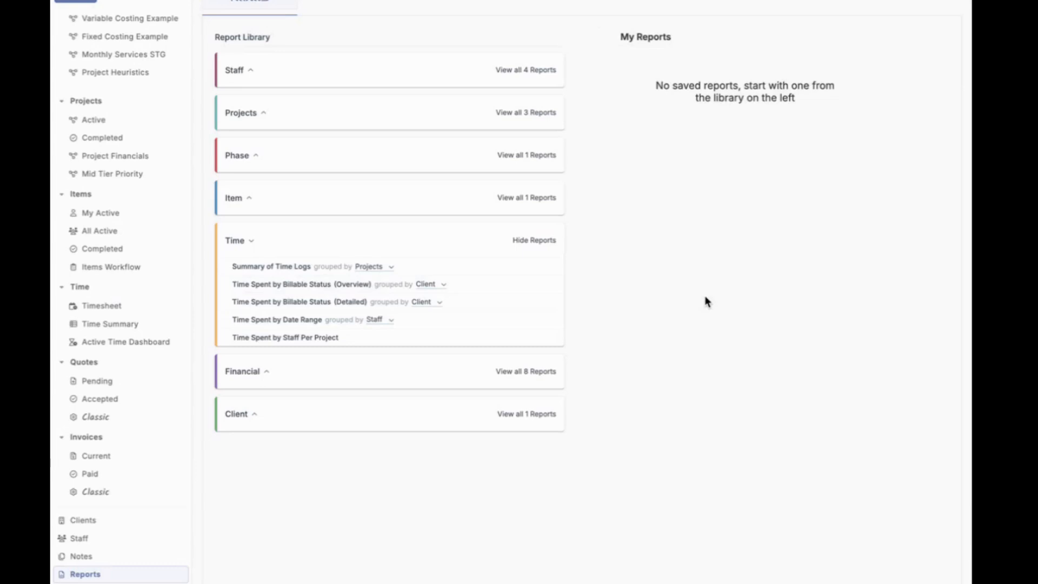
Step: Check the date filters for the completed projects list, including Completed Date
click(120, 139)
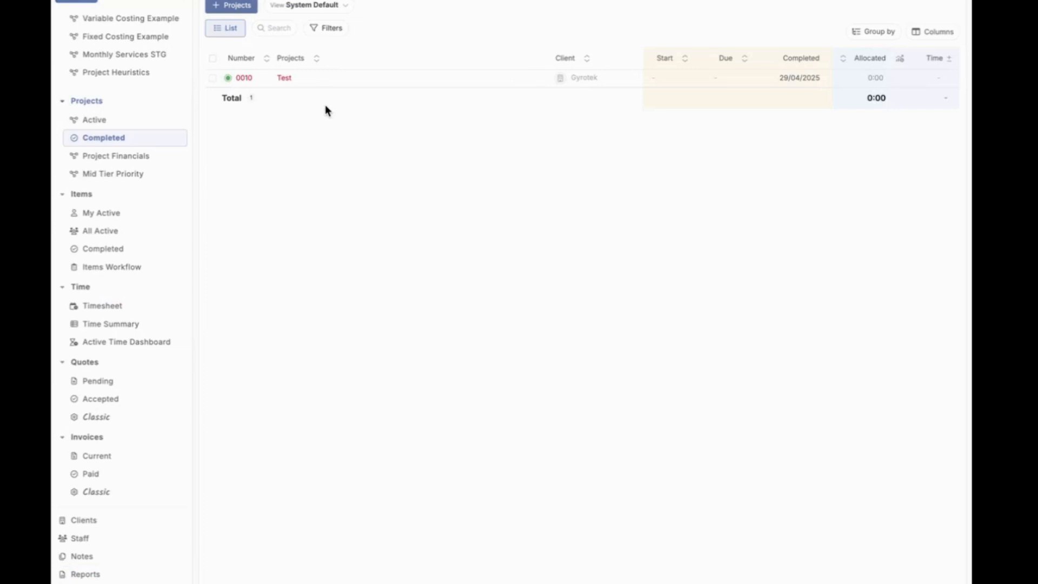
click(332, 32)
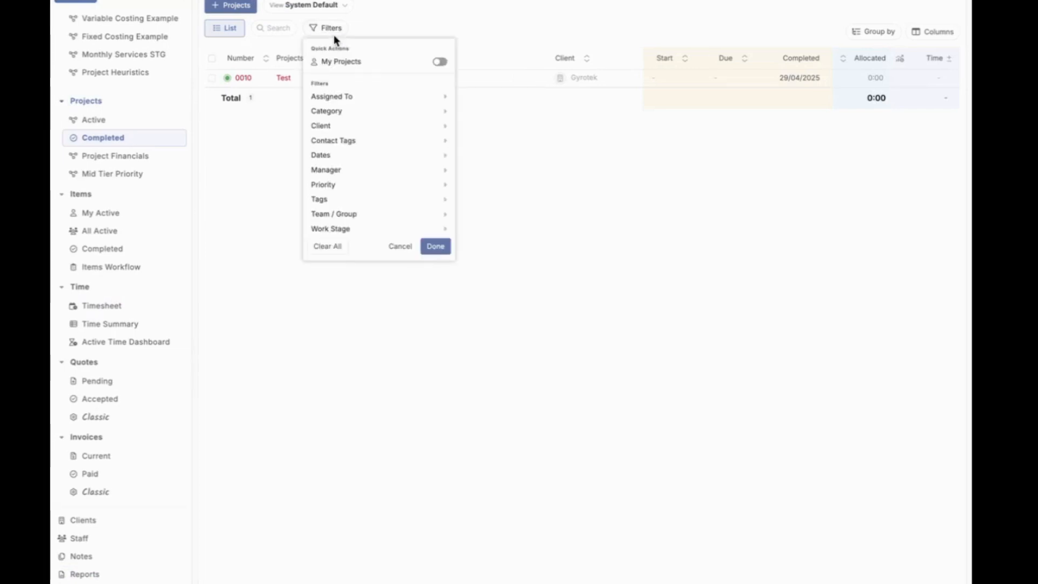
mouse_move(343, 155)
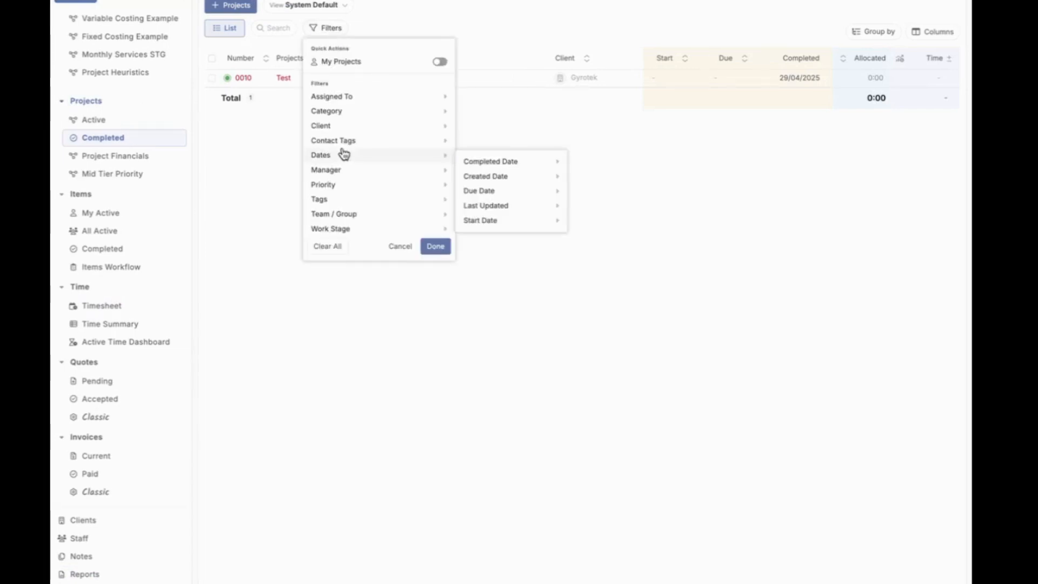
mouse_move(494, 172)
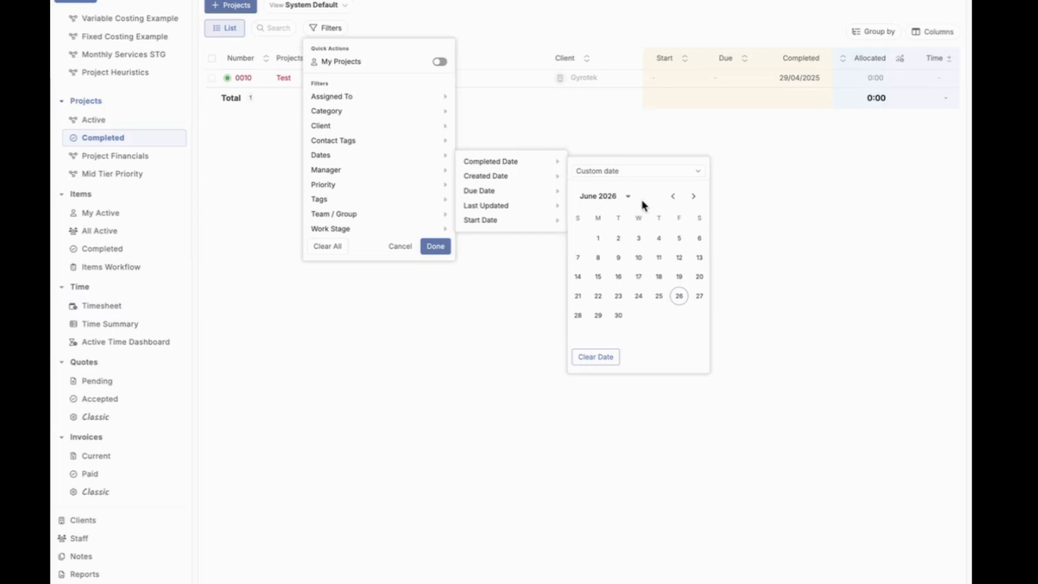
Step: Review the project and quote templates in the settings, and open the audit log
click(241, 194)
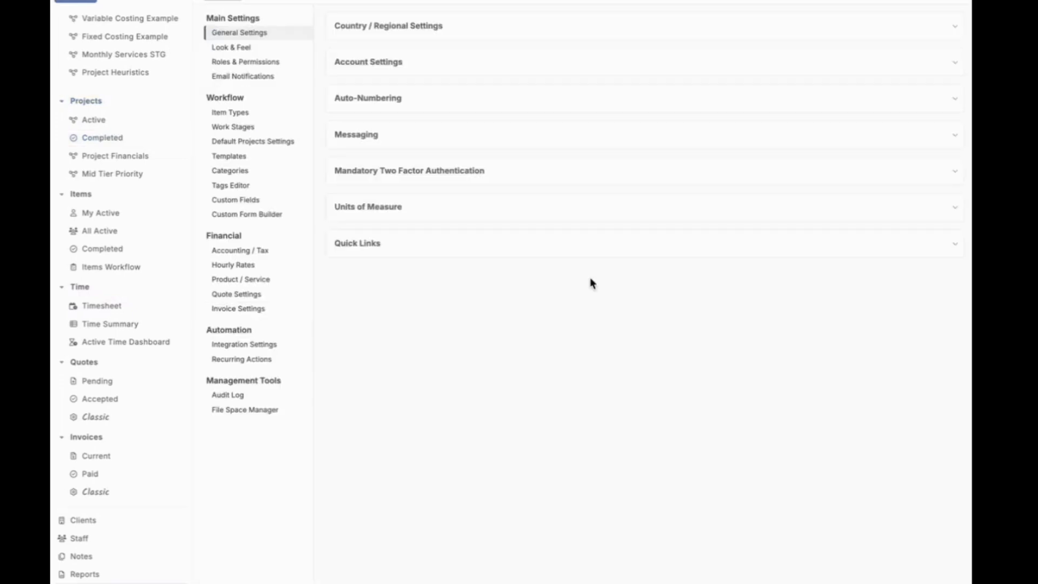
click(268, 157)
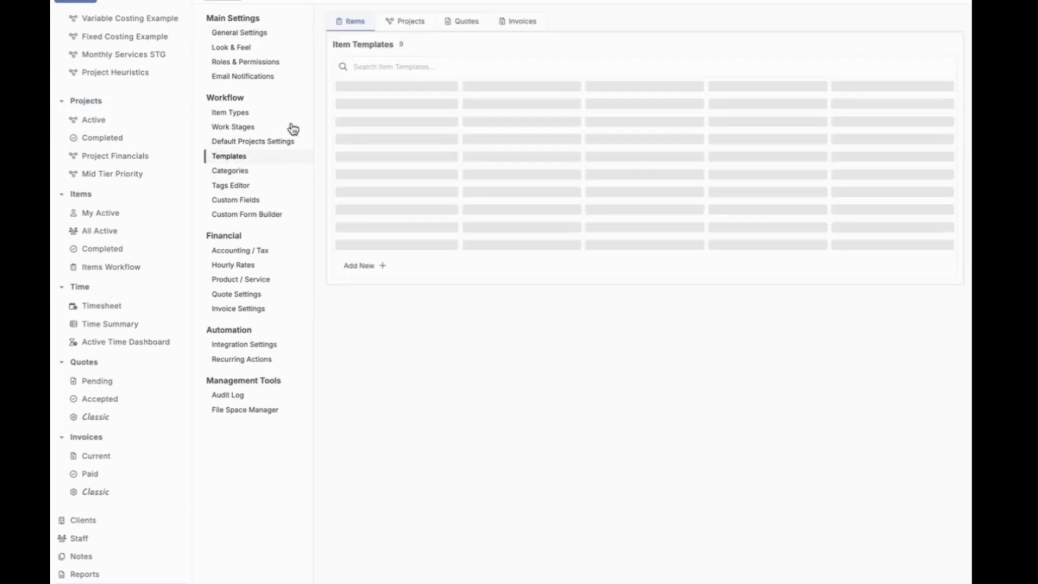
click(412, 21)
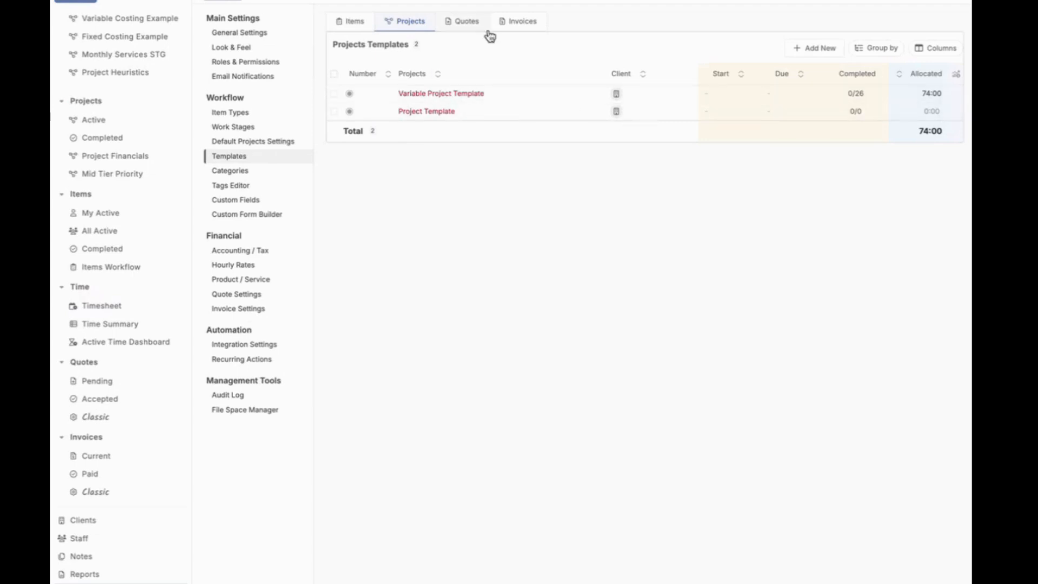
click(464, 25)
click(417, 29)
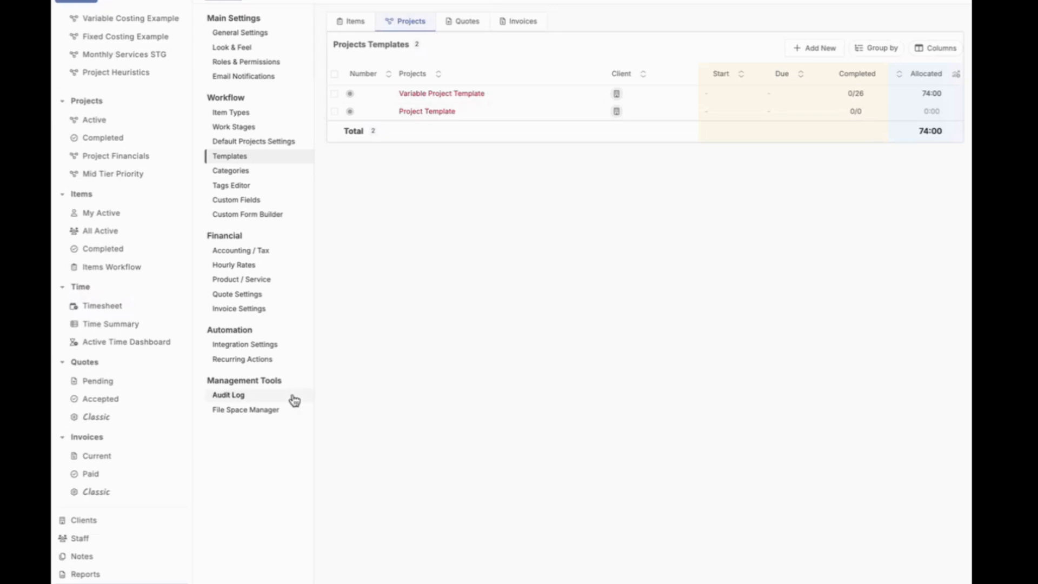
click(227, 394)
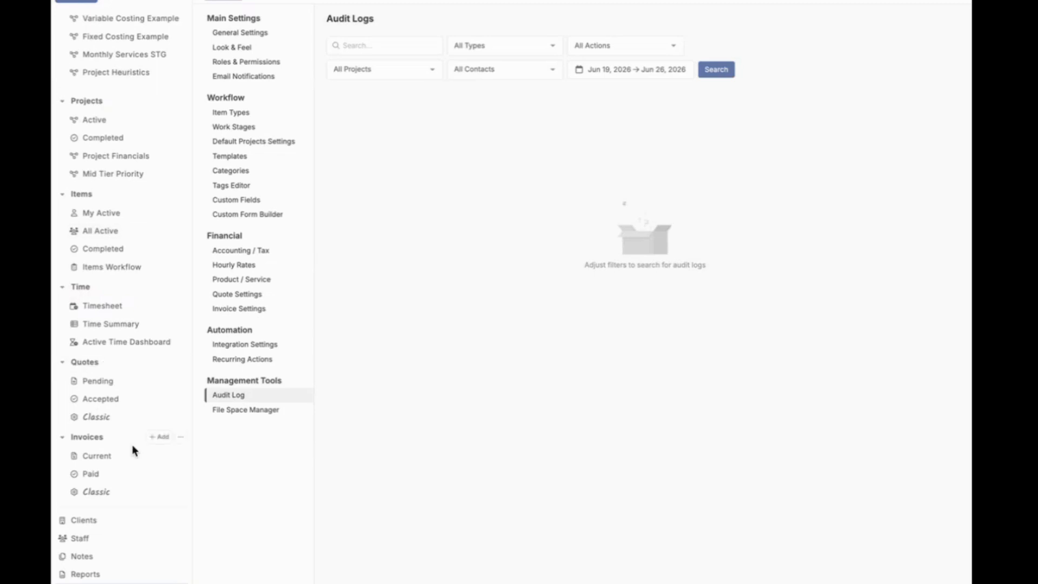
Step: Delete the contact of the client named after an e-mail address, keeping its historic data in reports, and close the client record
click(100, 522)
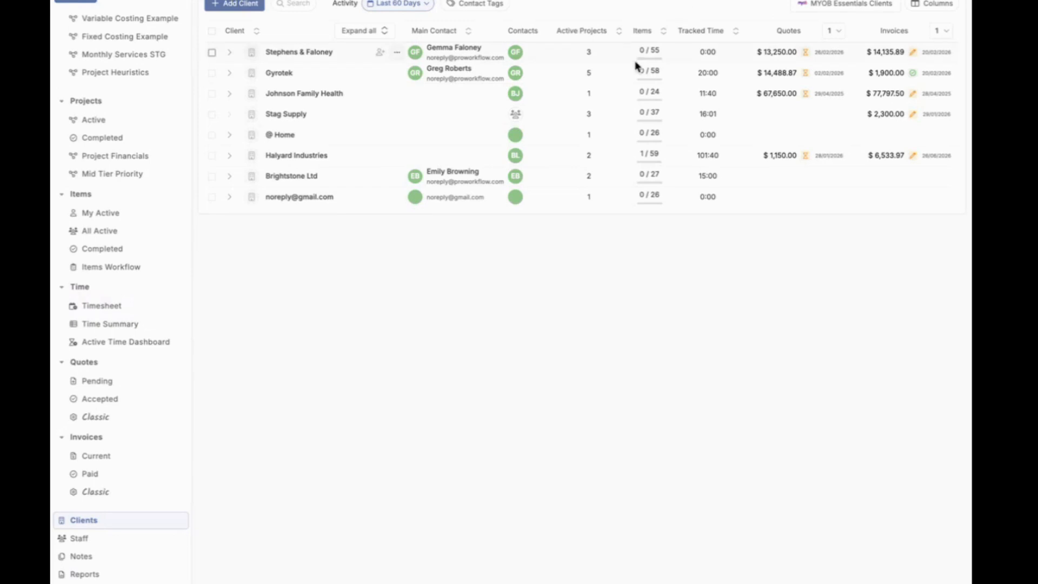
drag(638, 62, 500, 59)
click(377, 418)
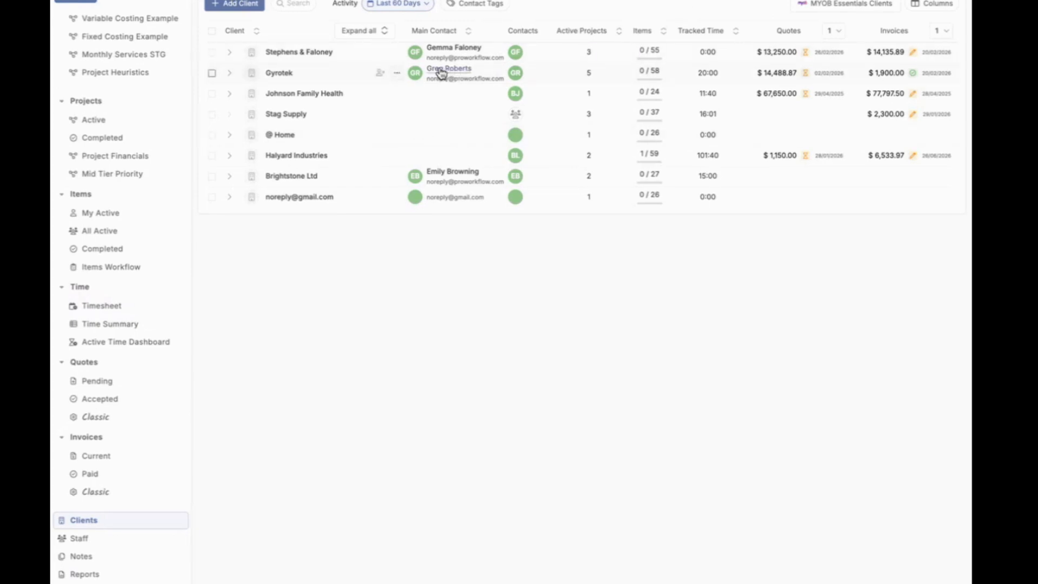
click(295, 206)
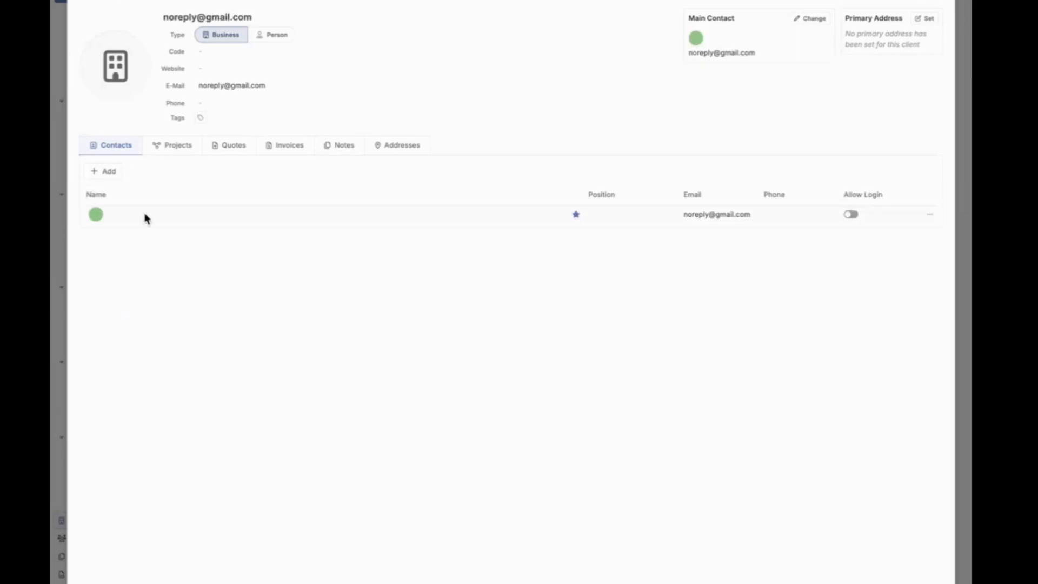
click(931, 215)
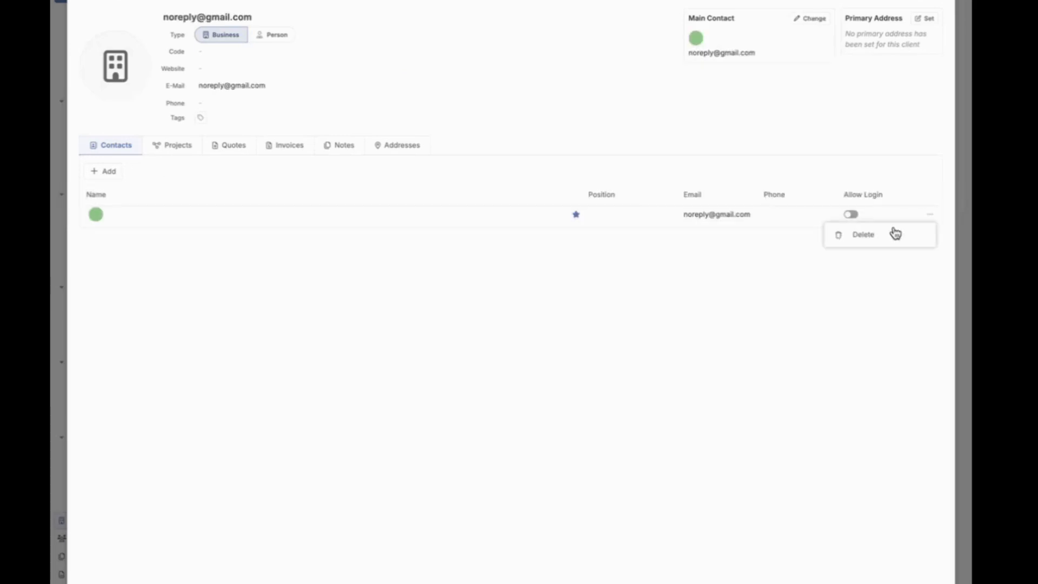
click(886, 239)
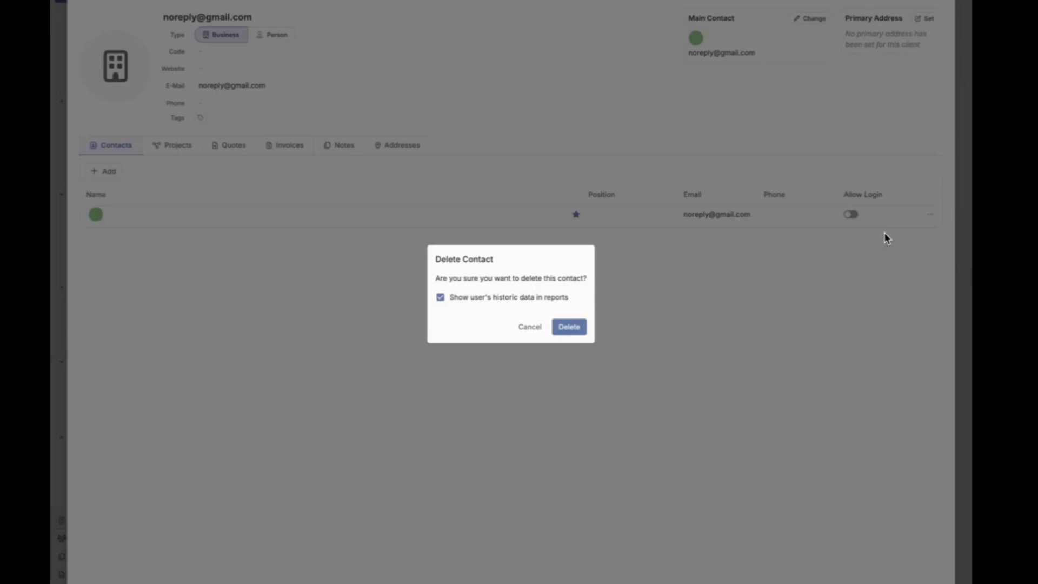
click(580, 329)
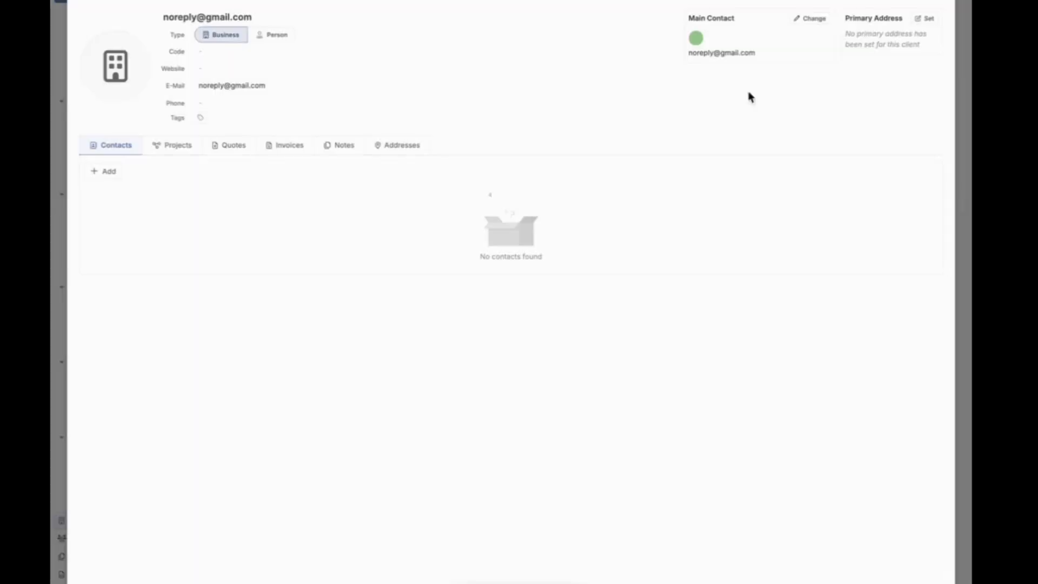
click(938, 6)
Step: Search the audit log for all actions from Jun 19 to Jun 26, 2026
click(119, 583)
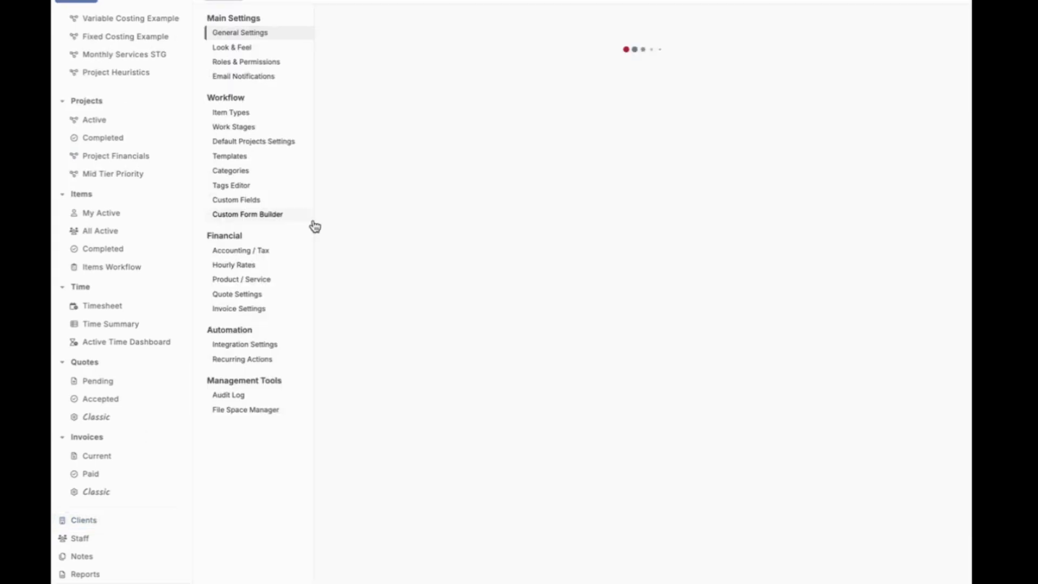
click(238, 398)
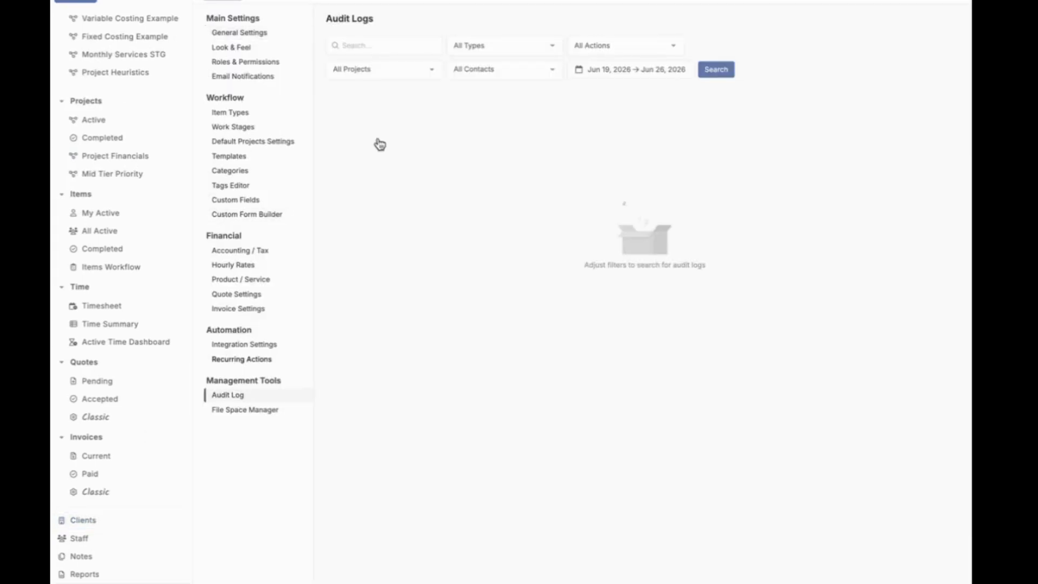
click(714, 70)
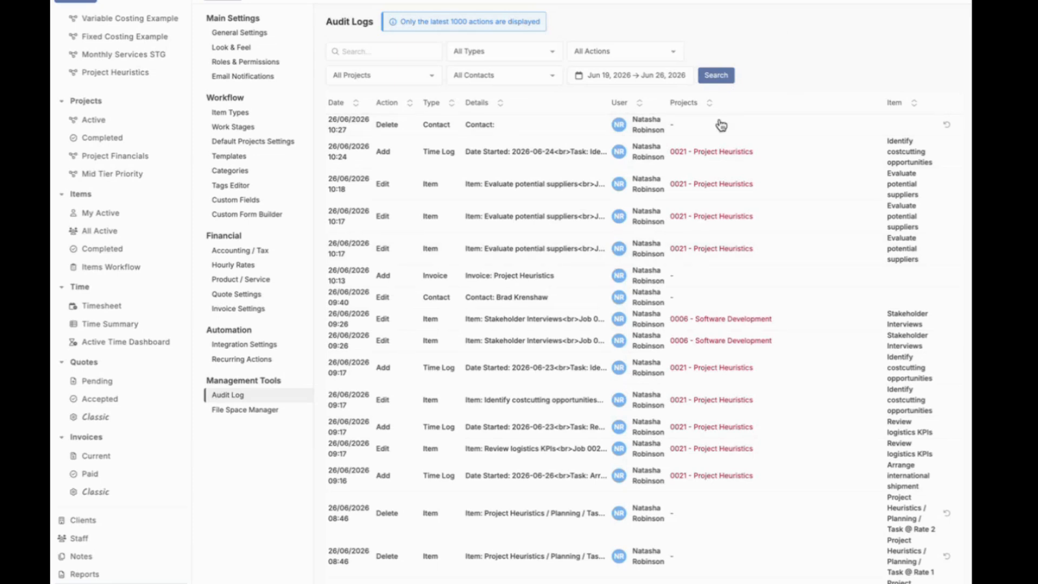
Step: Hide the Projects Name and Client columns in the active projects list, and look through the remaining columns
click(111, 119)
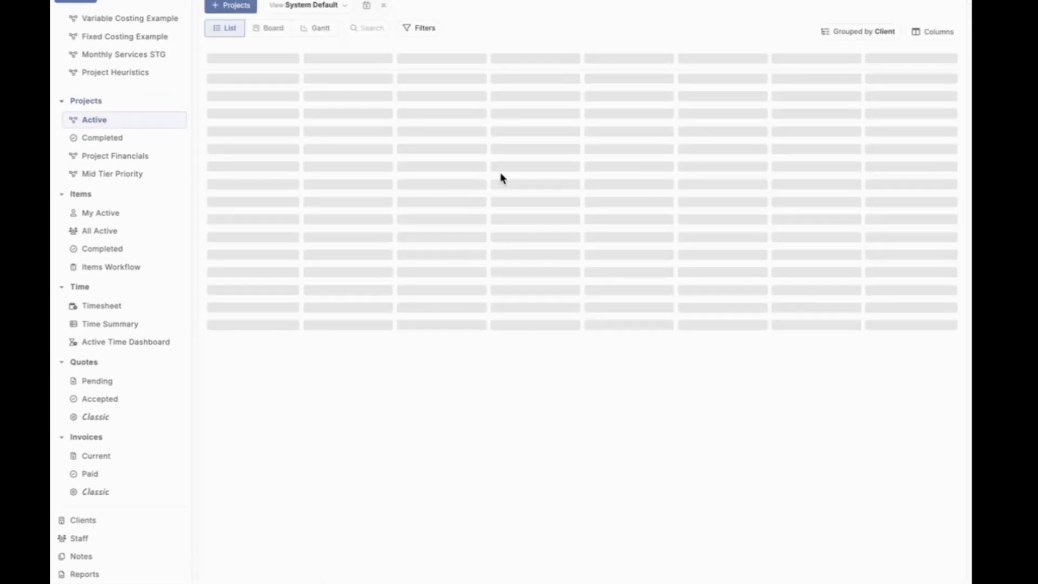
click(939, 31)
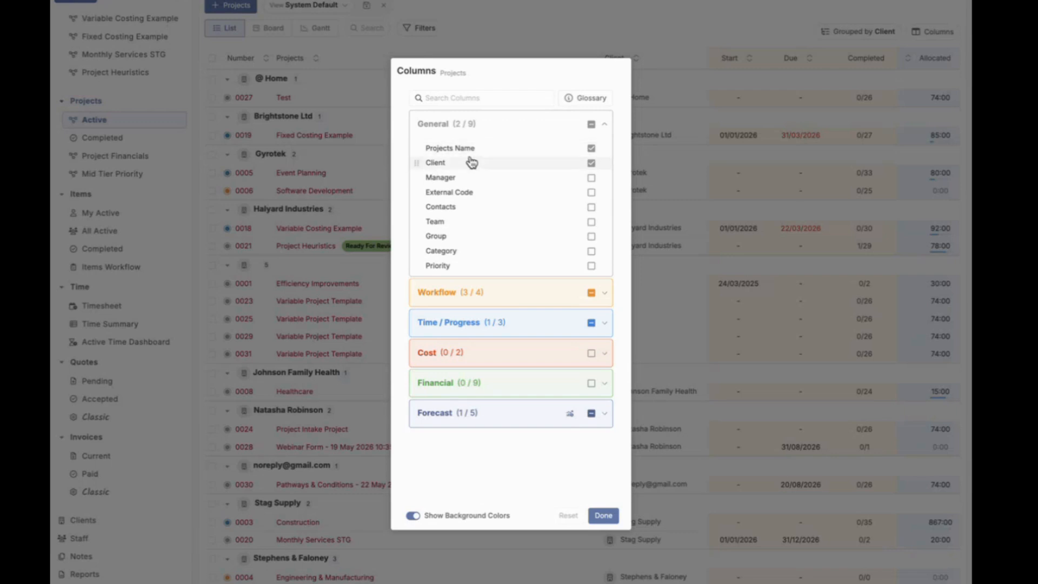
click(591, 148)
click(591, 163)
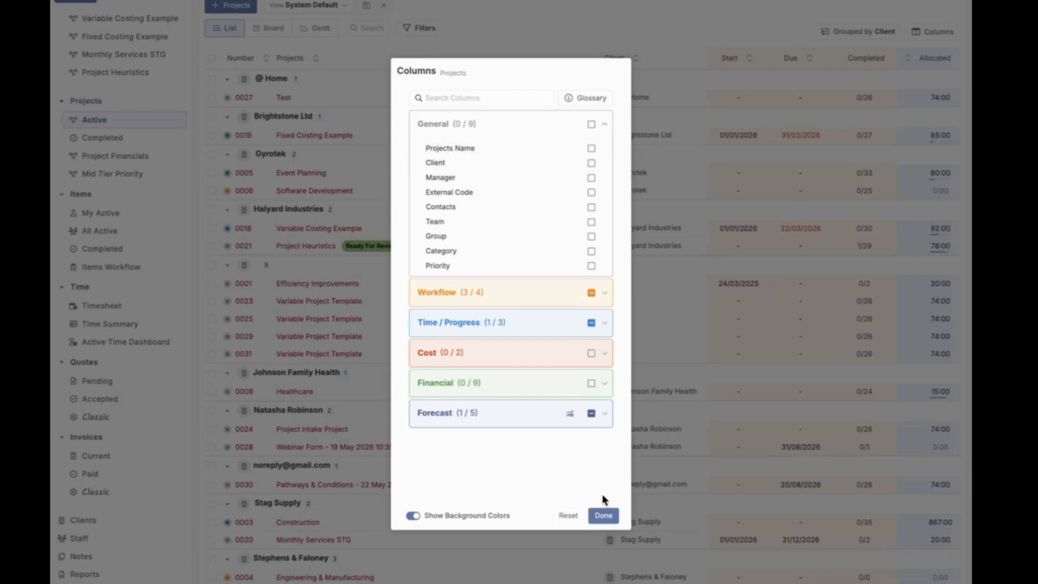
click(605, 515)
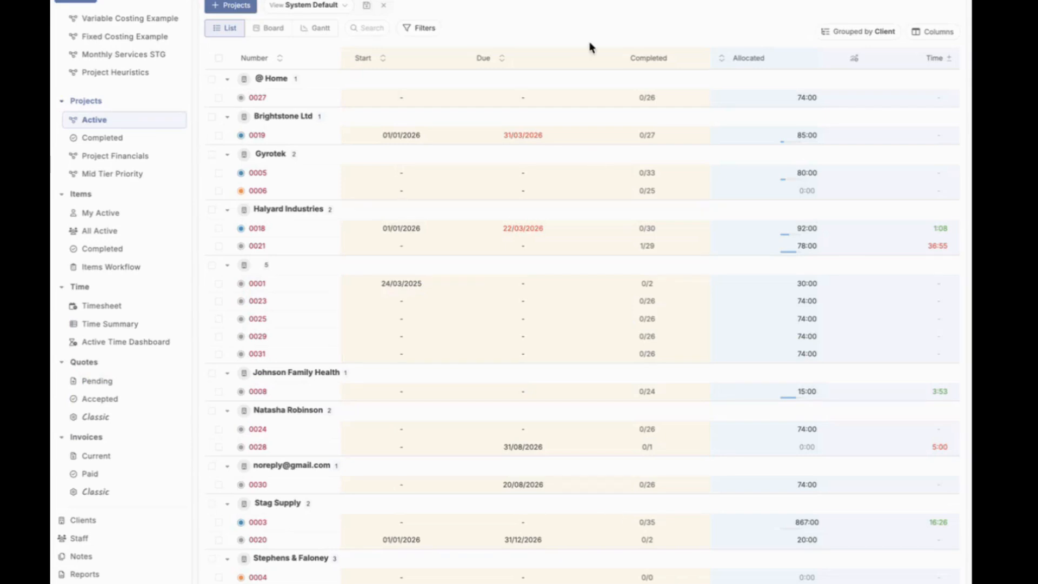
scroll(502, 411, down, 1)
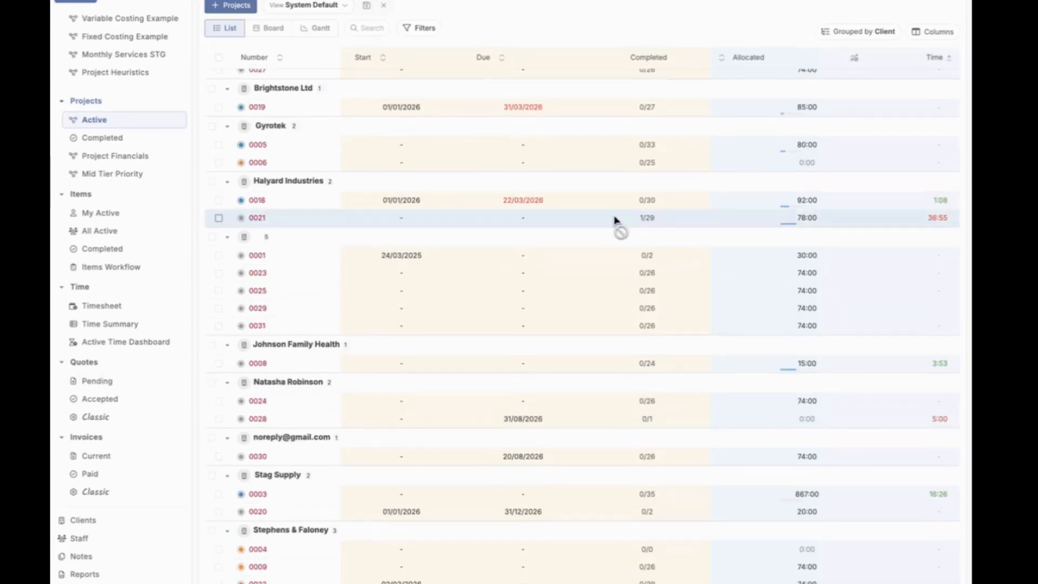
scroll(615, 219, up, 2)
scroll(615, 219, down, 1)
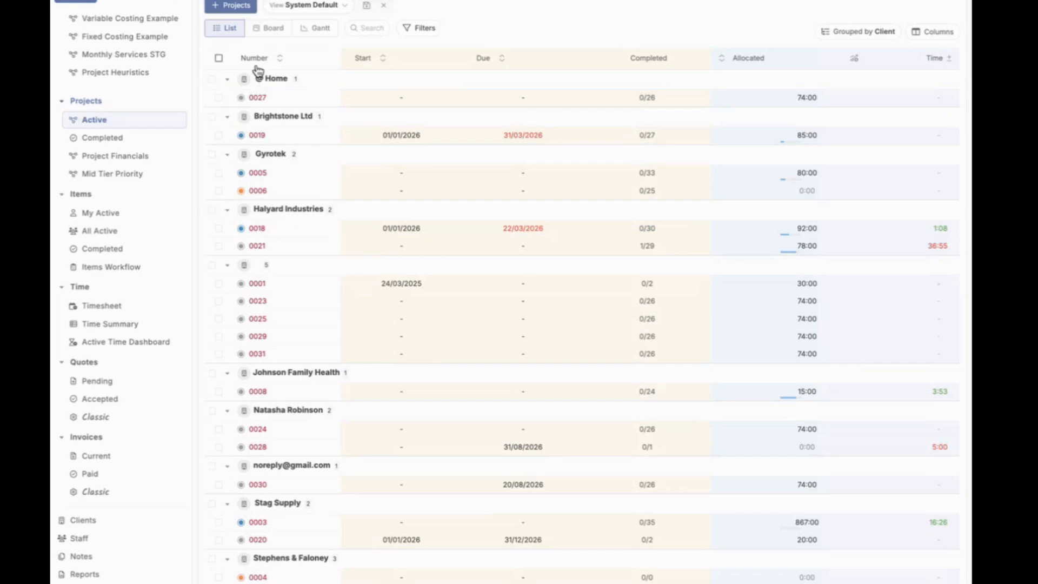
scroll(275, 457, down, 2)
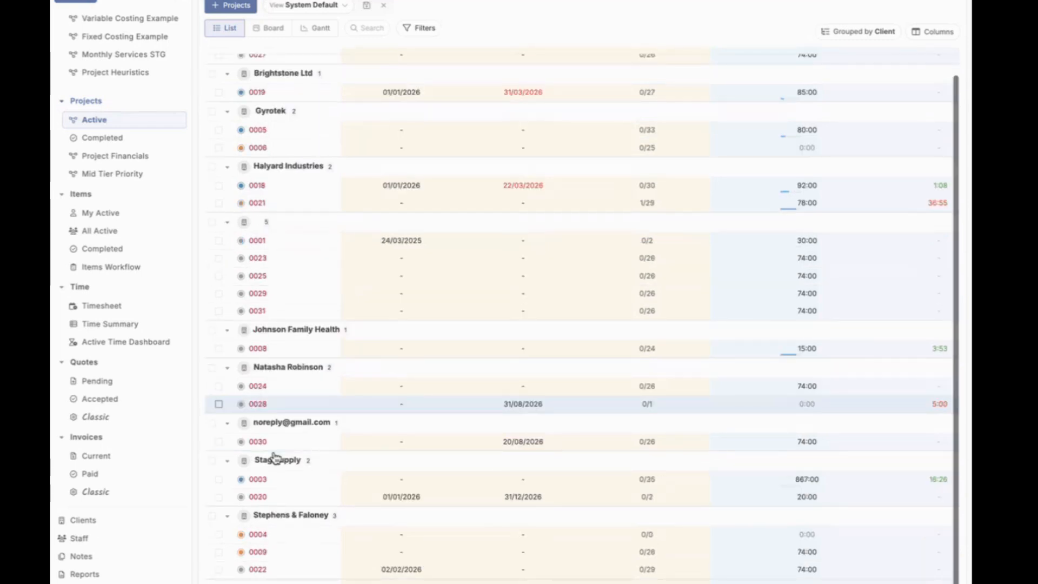
scroll(275, 457, up, 2)
Step: Reset the columns of the active projects list to their defaults, and look through the list
click(933, 31)
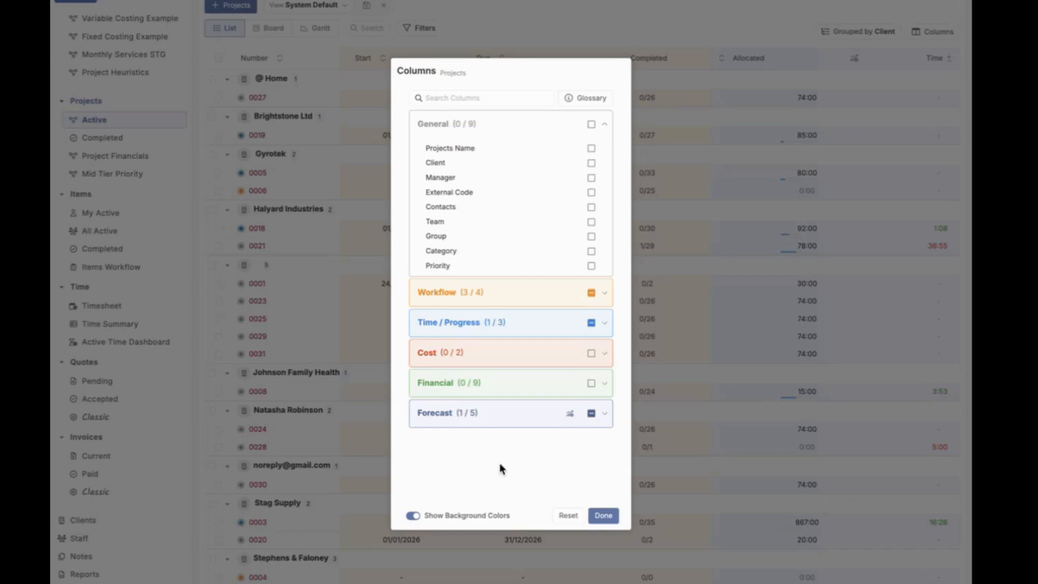
click(578, 515)
click(596, 518)
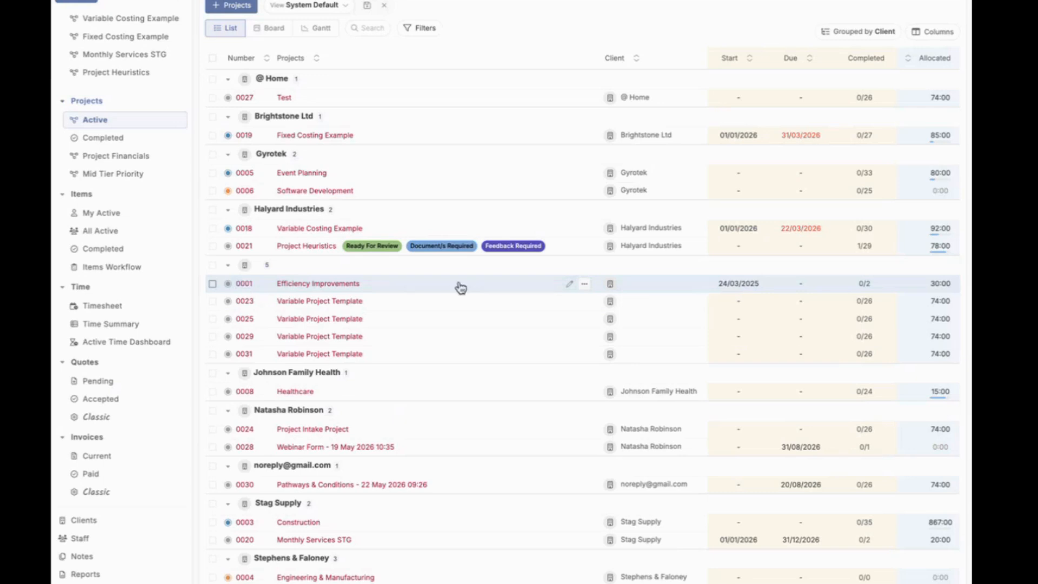
scroll(460, 287, down, 1)
scroll(460, 281, up, 1)
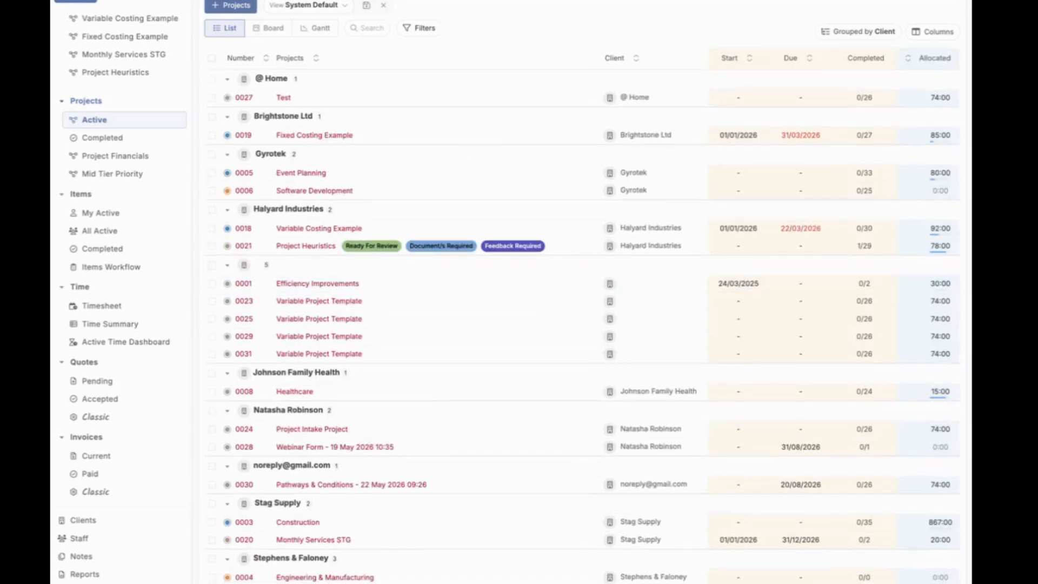